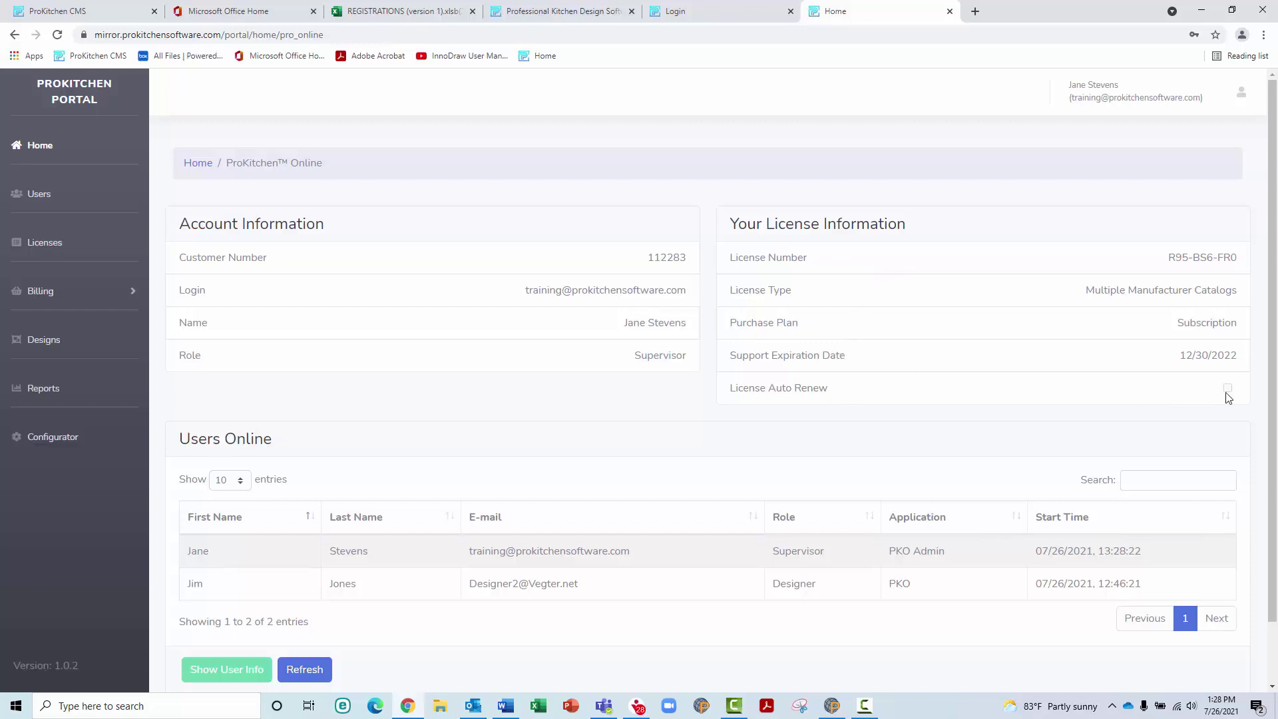
# Refresh the online users, review the online designer's details, then return to the Users product list
pyautogui.scroll(-1, 701, 354)
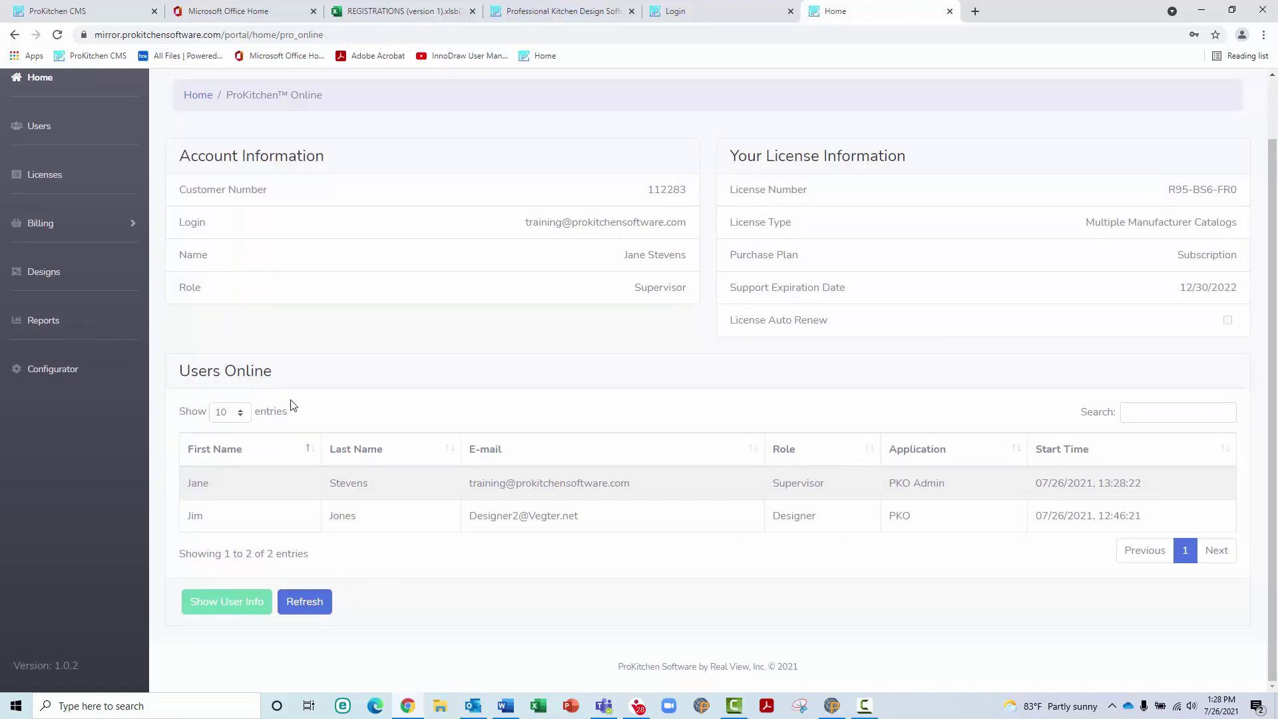
pyautogui.click(306, 608)
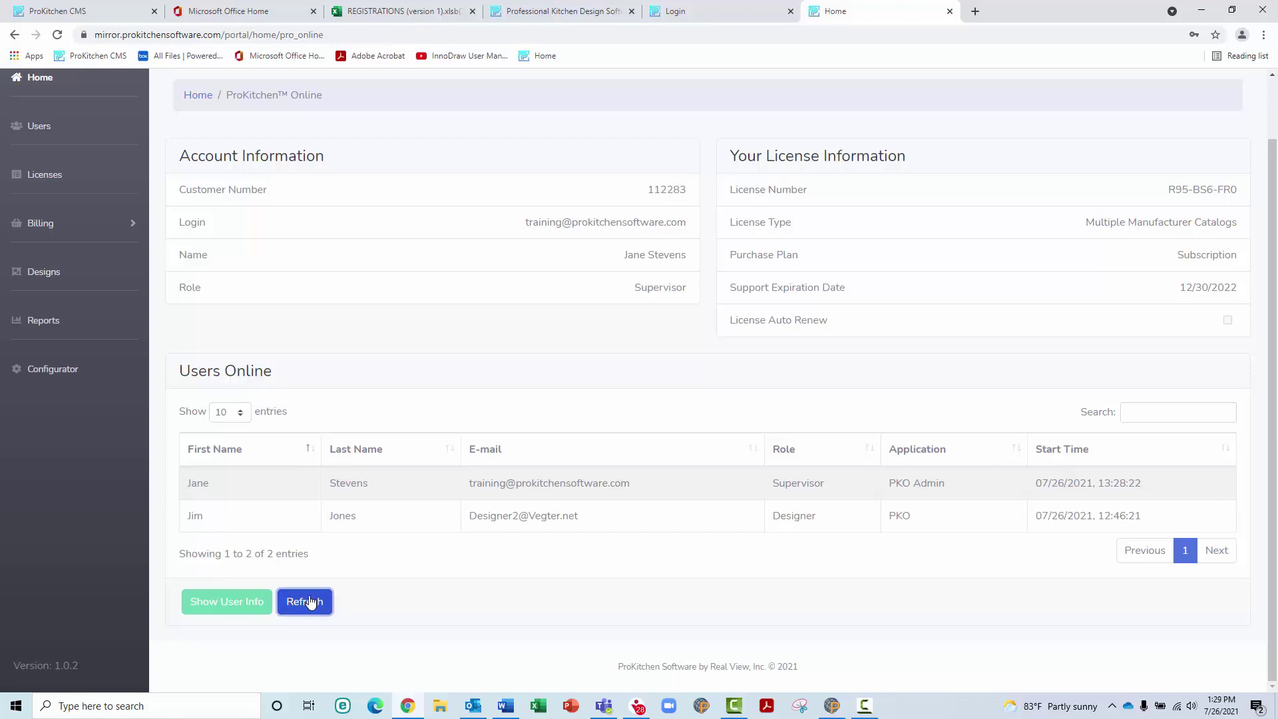
pyautogui.click(230, 517)
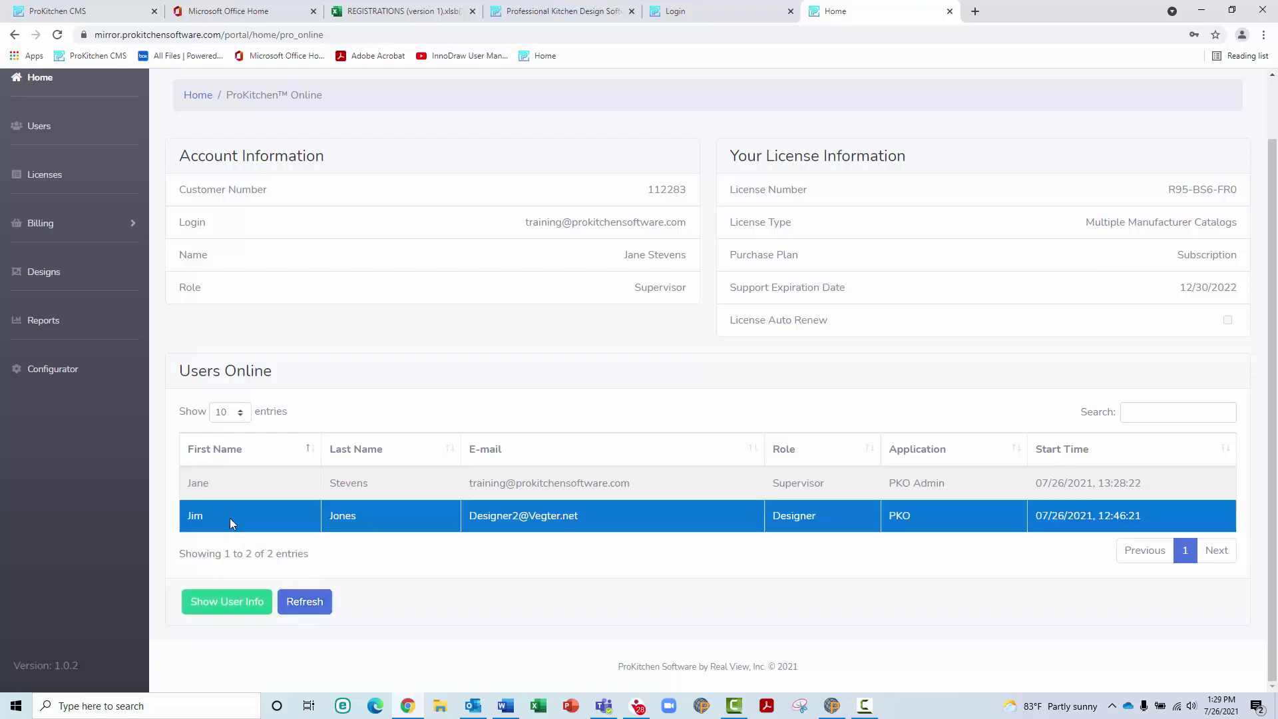
pyautogui.click(226, 603)
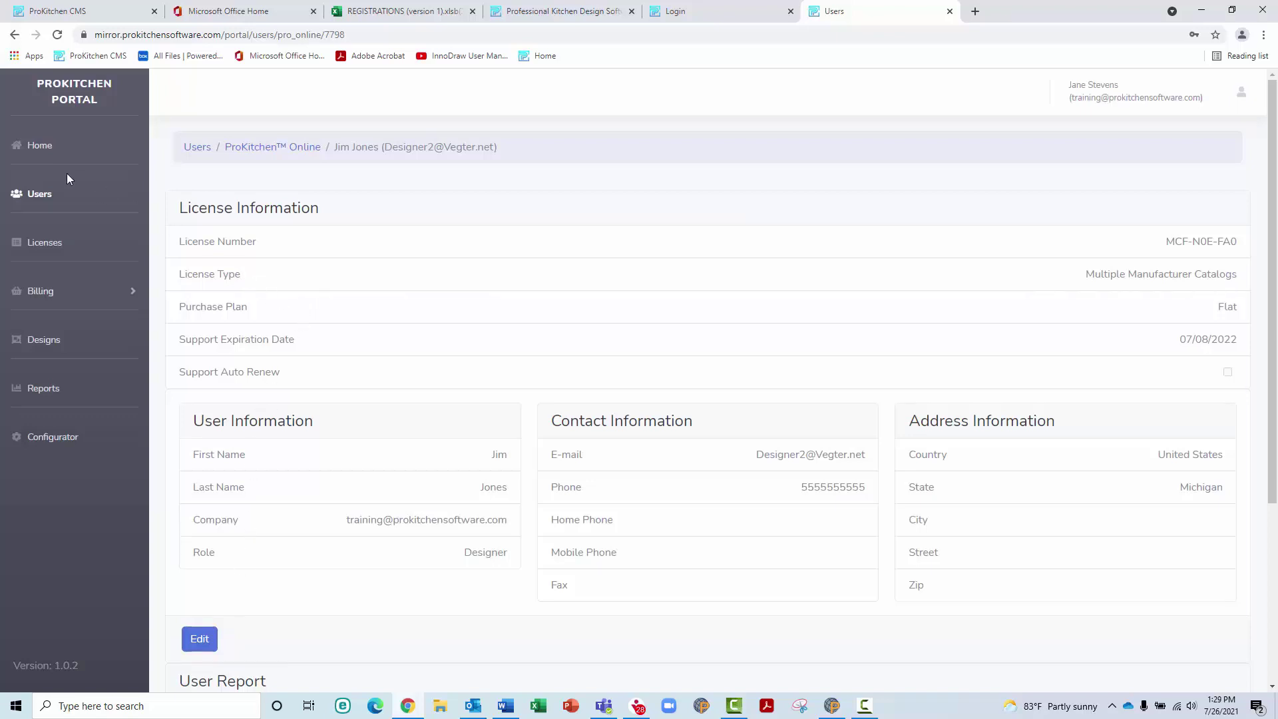
pyautogui.click(39, 195)
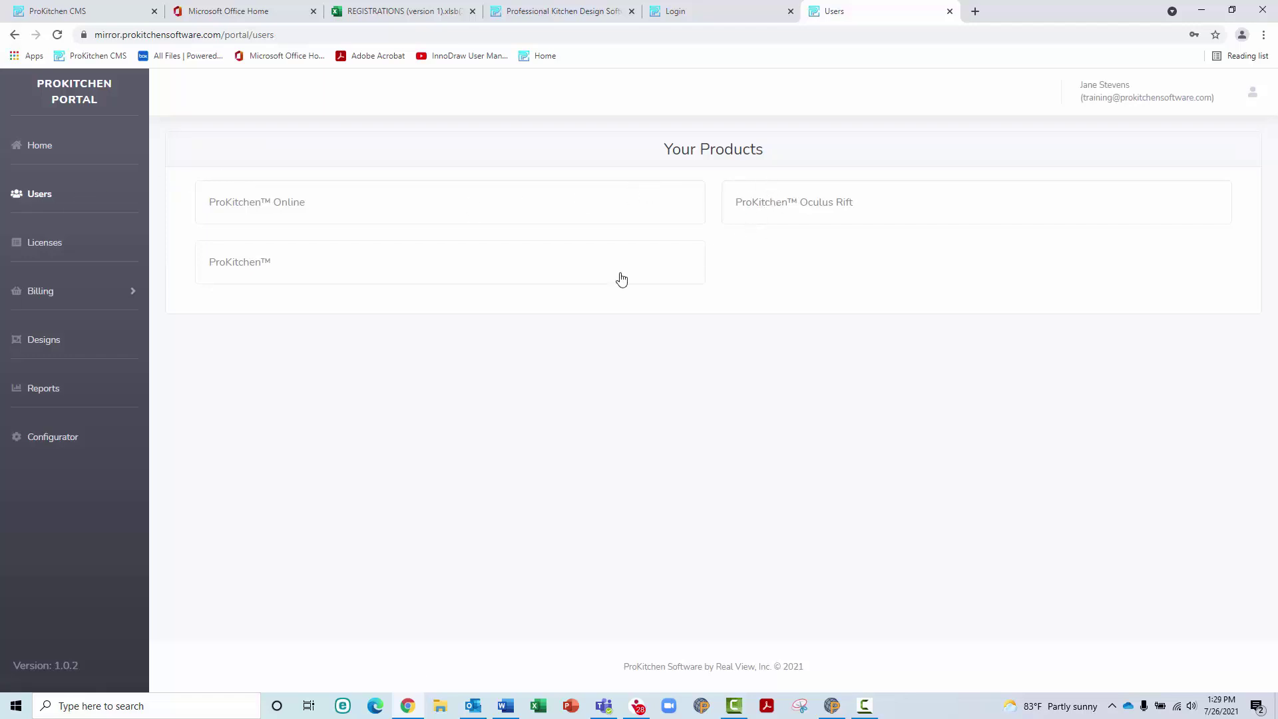
# Add a ProKitchen Online user with first and last name, e-mail, phone and confirmed password, and save
pyautogui.click(594, 213)
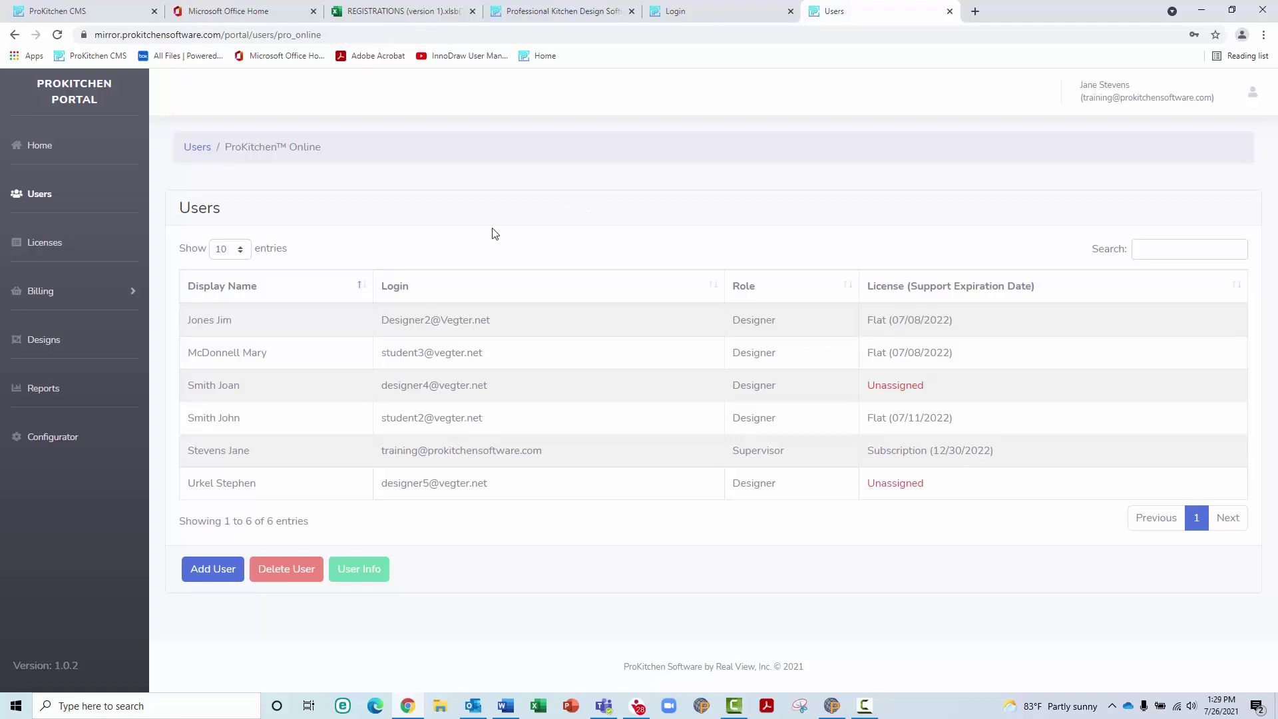
pyautogui.click(215, 569)
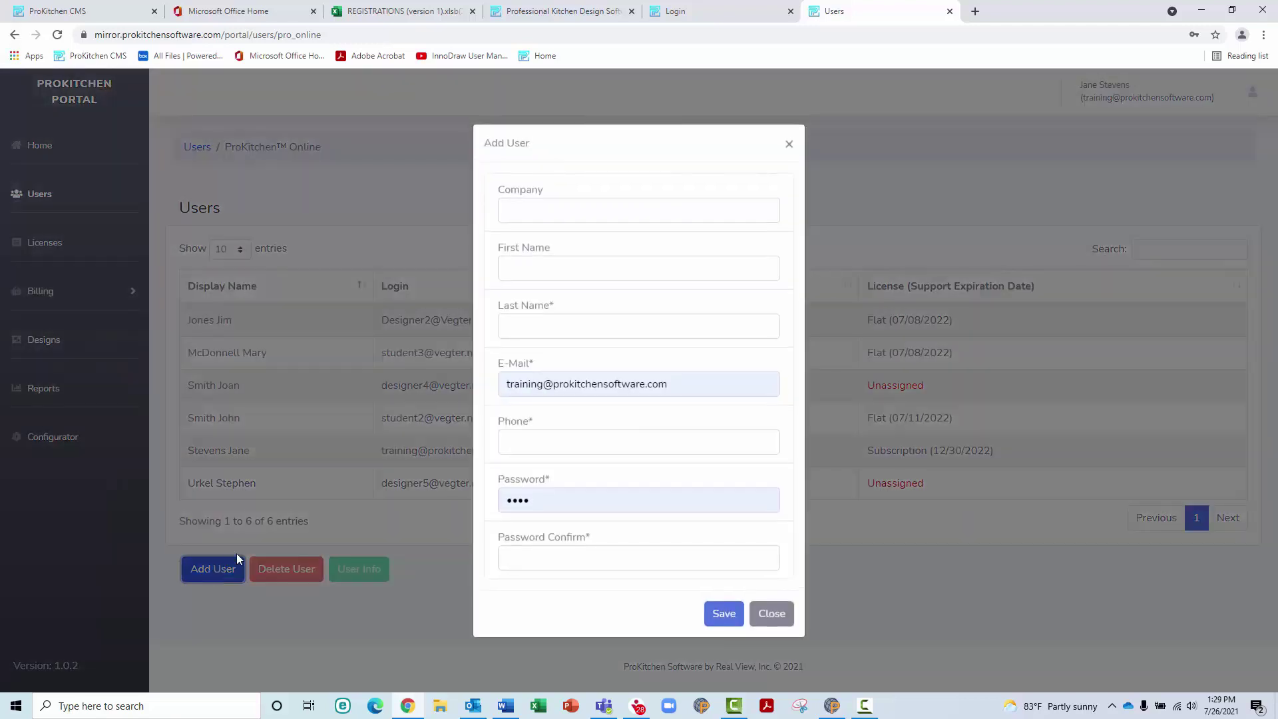
pyautogui.click(549, 262)
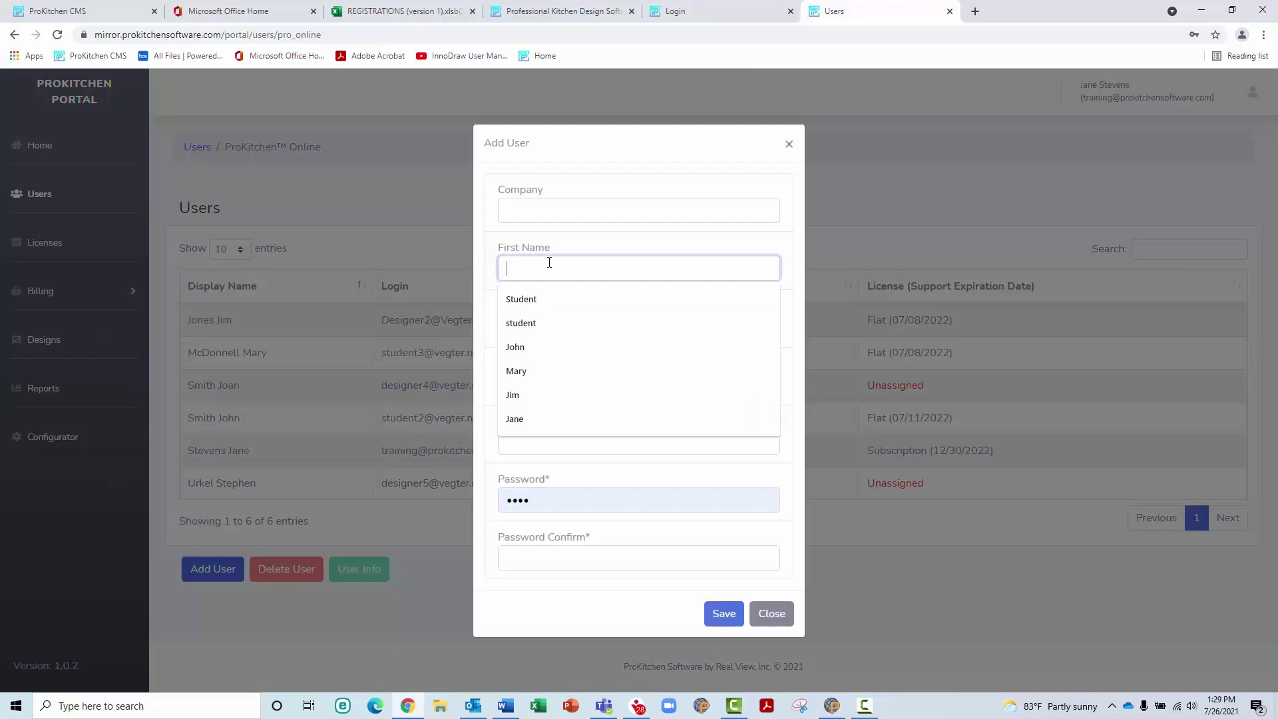
pyautogui.press('Tab')
pyautogui.press('Tab')
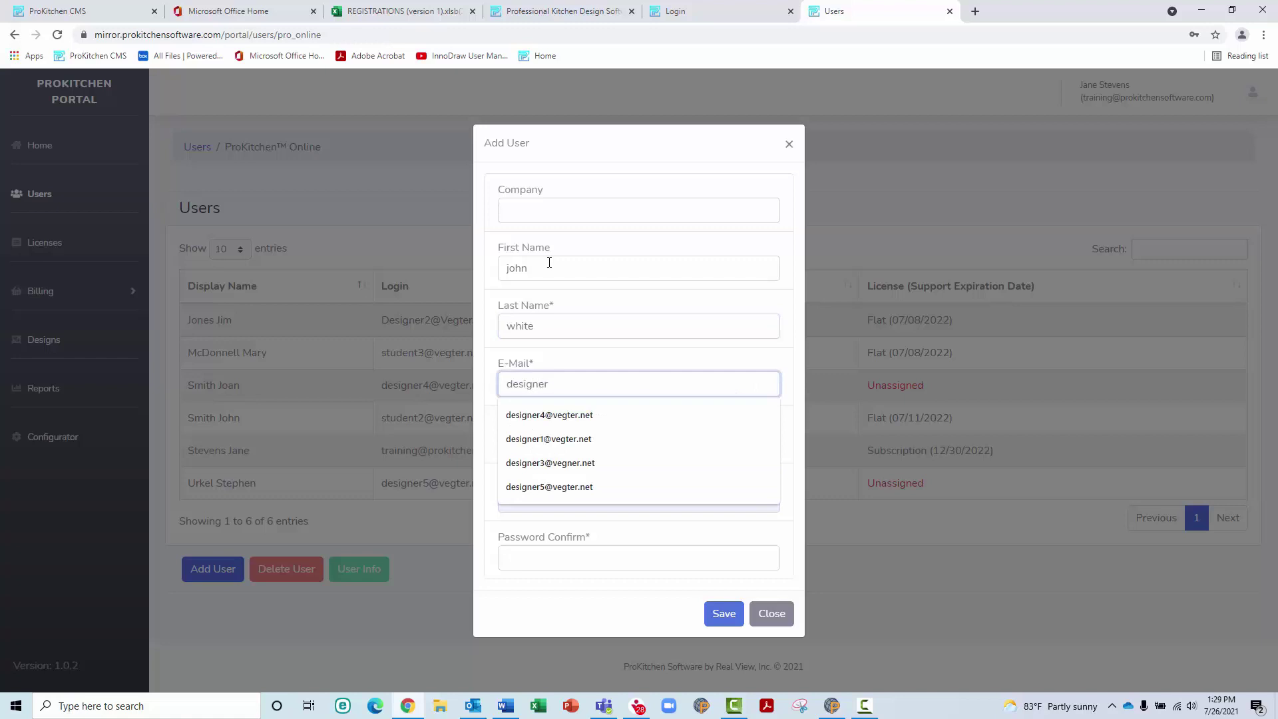
pyautogui.press('Tab')
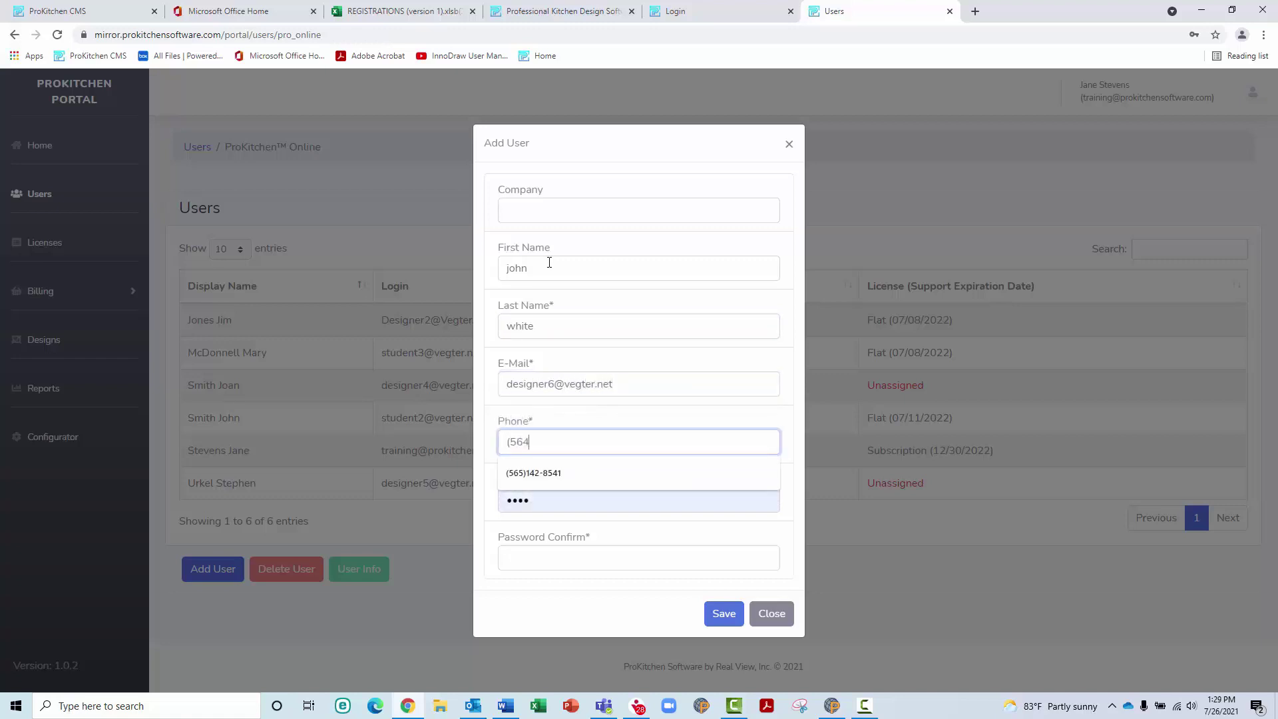
pyautogui.press('Tab')
pyautogui.press('Tab')
pyautogui.write('1234')
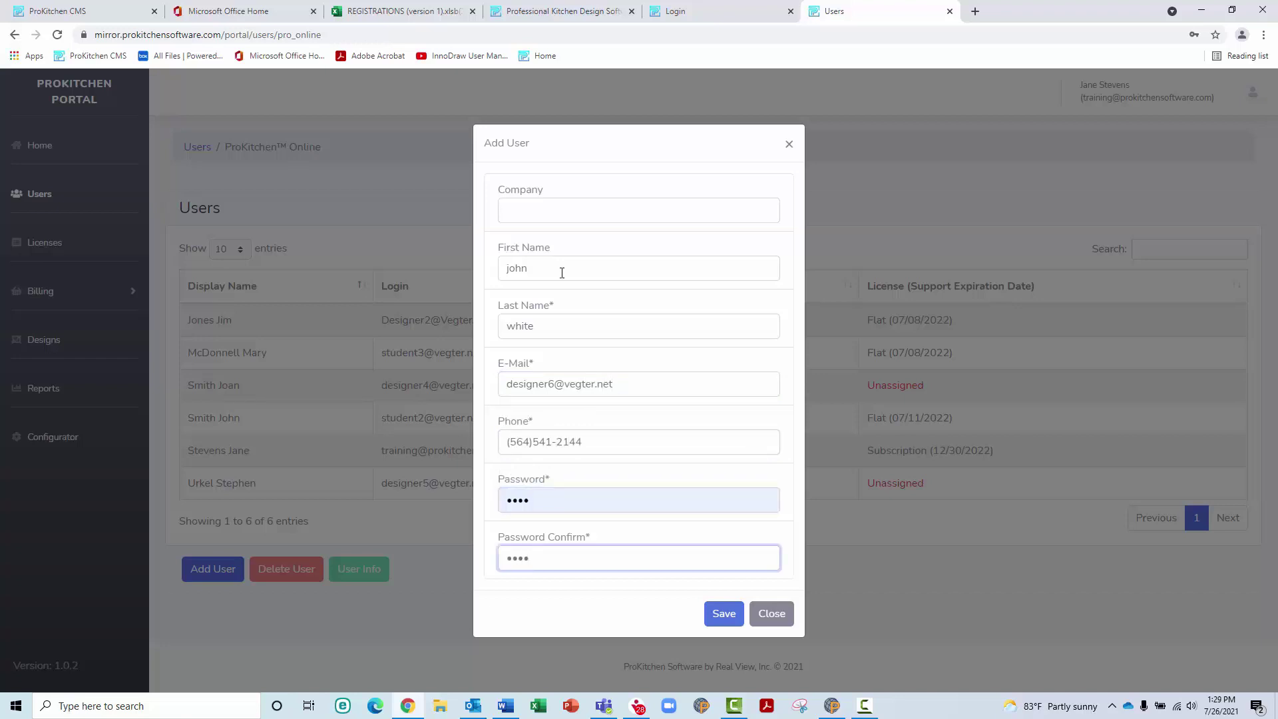
pyautogui.click(725, 611)
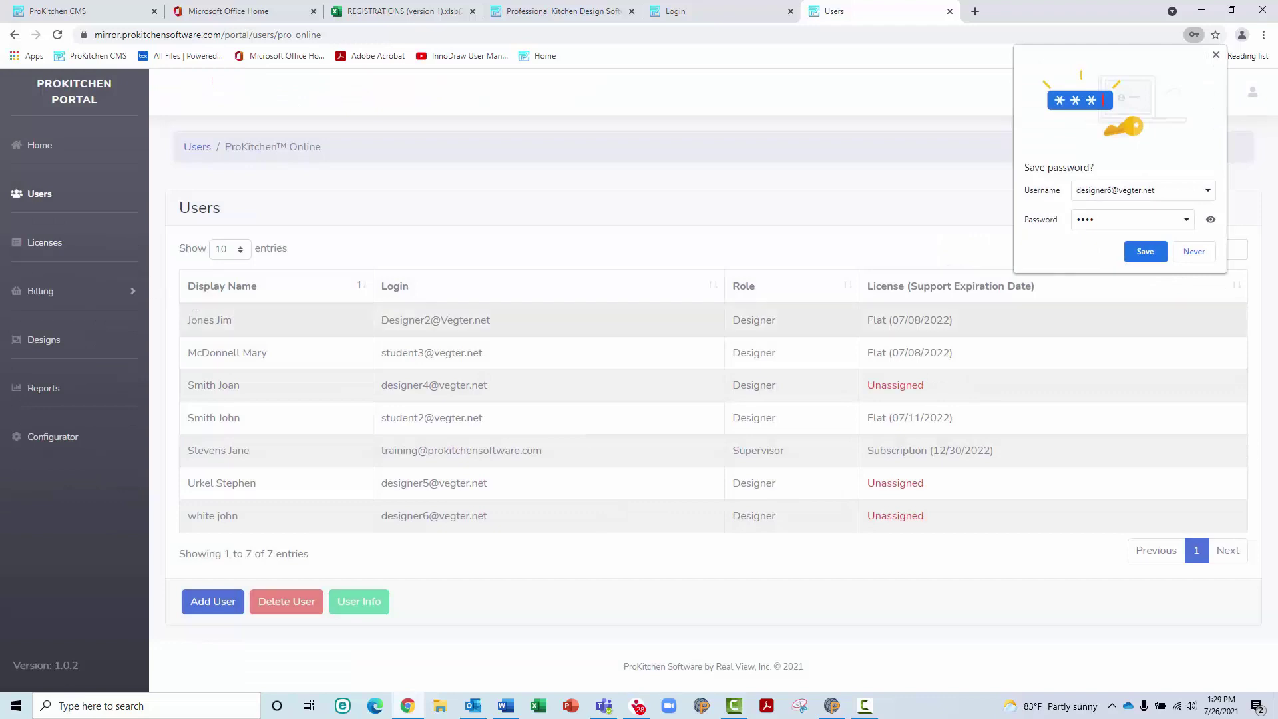
# Try deleting the user with the 07/11/2022 licence and dismiss the assigned-designs warning
pyautogui.click(232, 417)
pyautogui.click(283, 602)
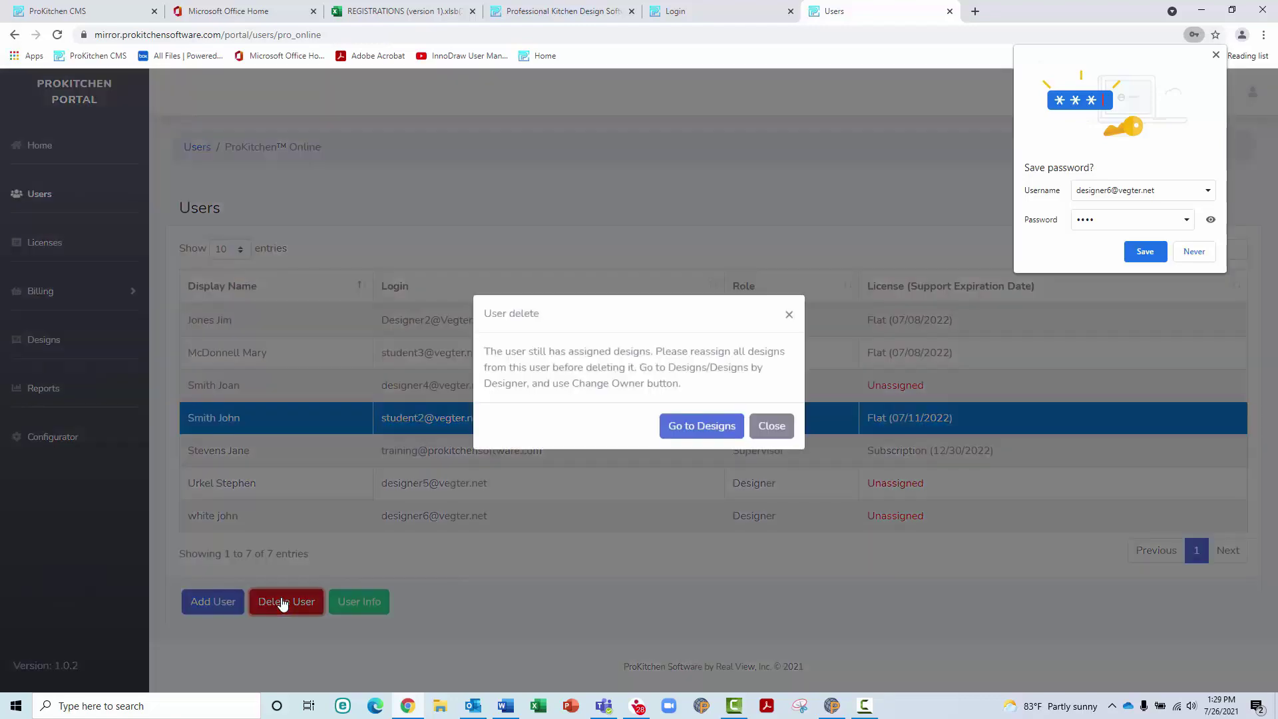
pyautogui.click(772, 435)
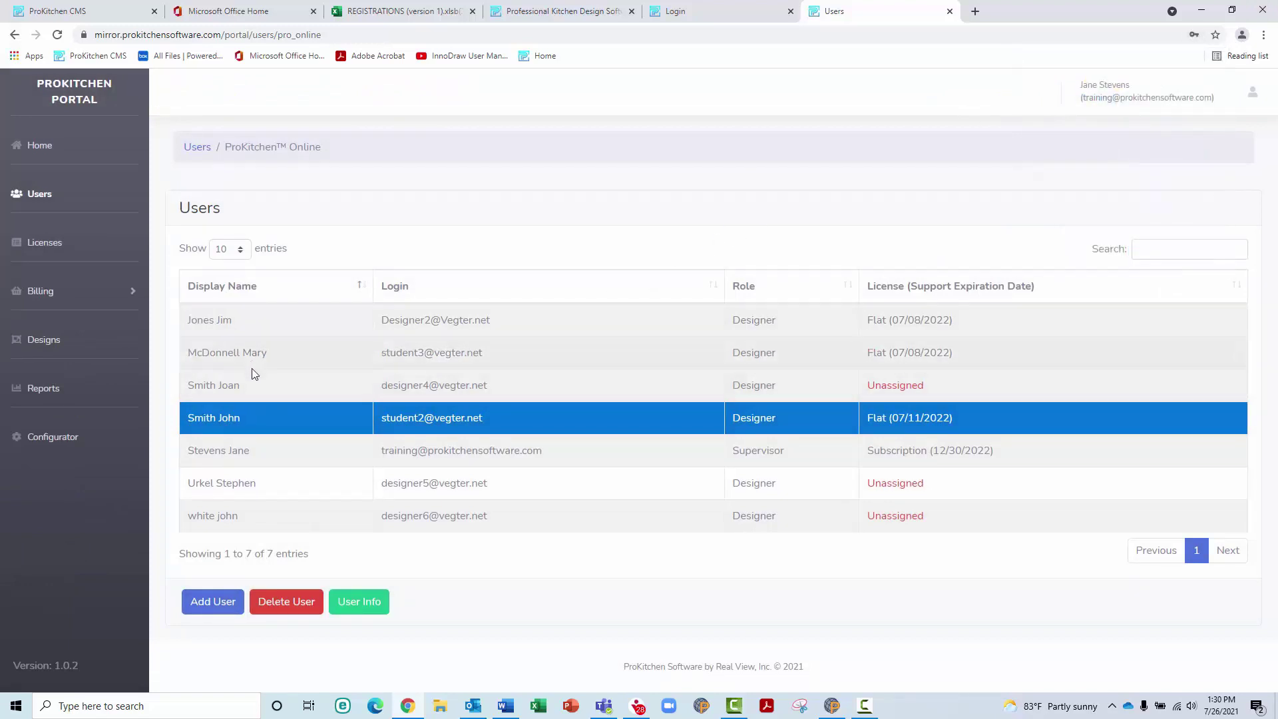
# Delete an unassigned designer instead, leaving 6 users in the list
pyautogui.click(253, 484)
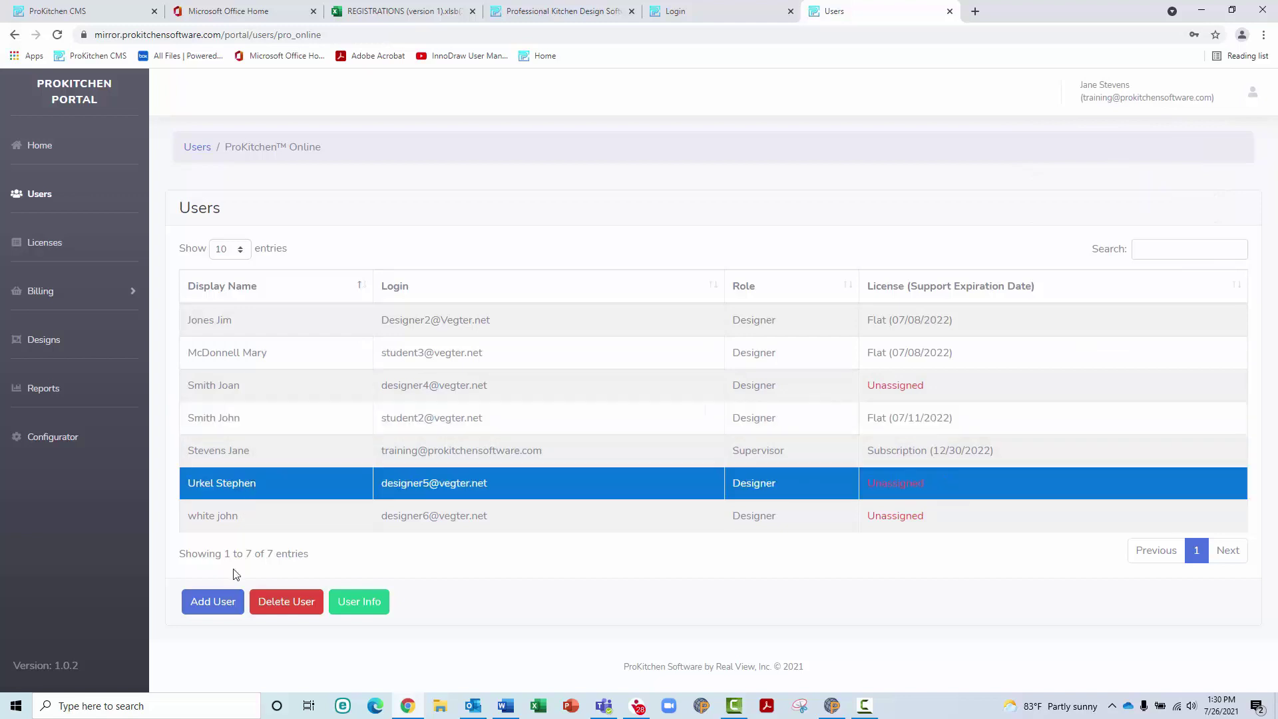
pyautogui.click(285, 607)
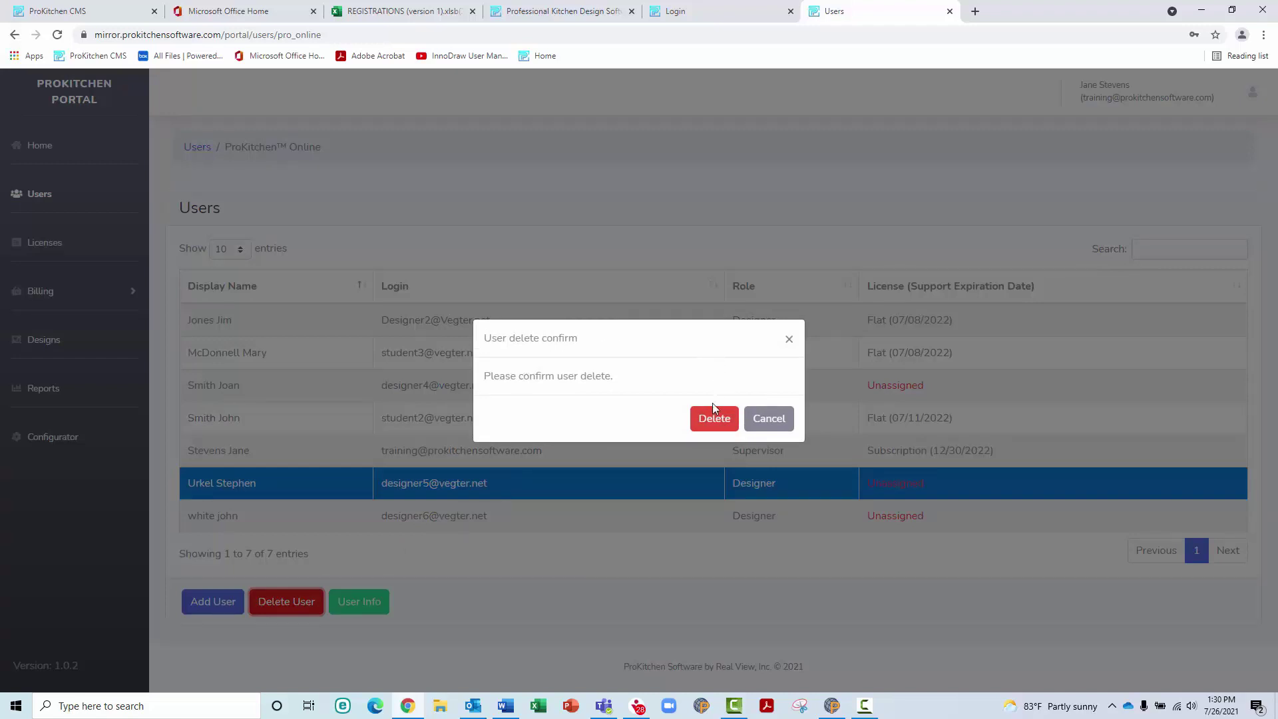
pyautogui.click(711, 422)
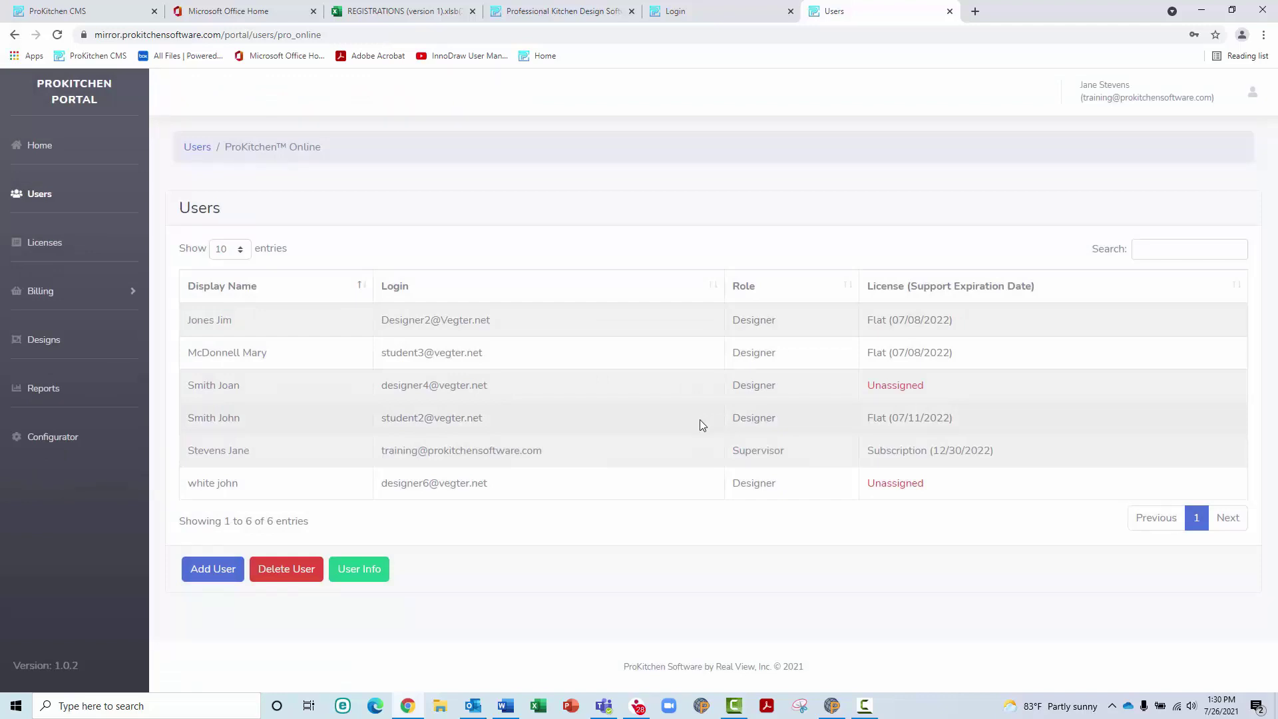
pyautogui.click(258, 325)
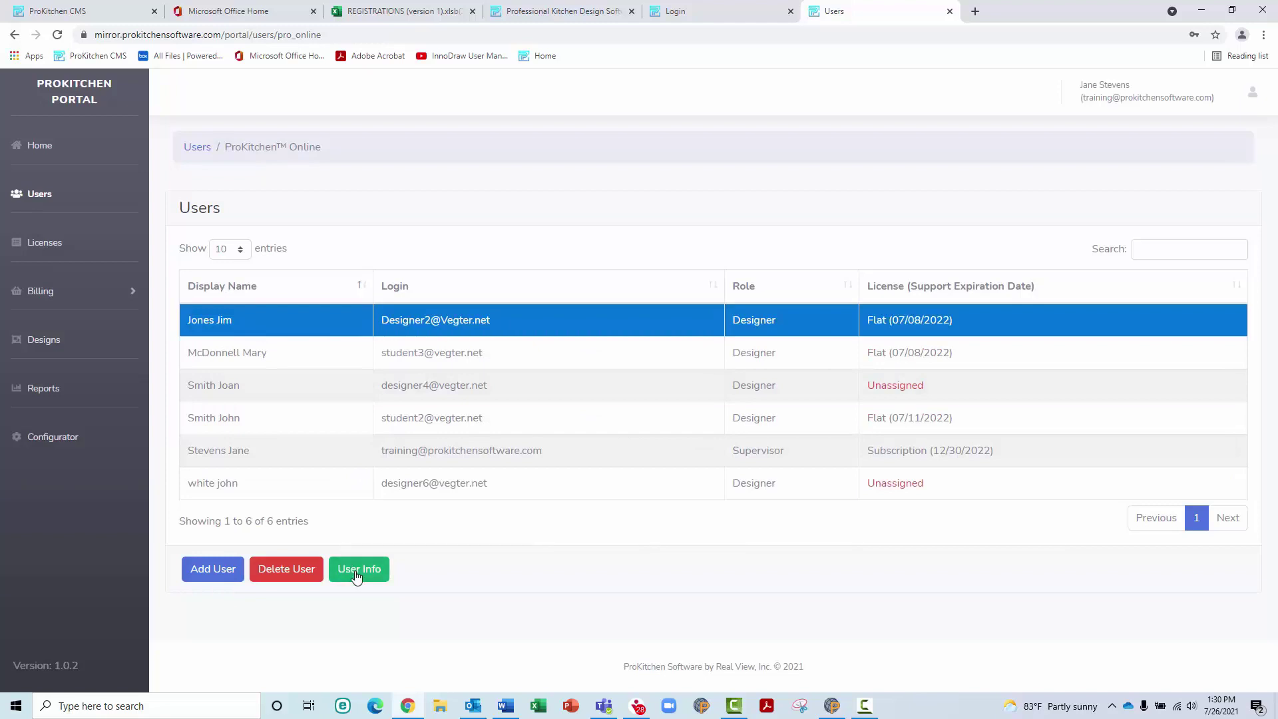
# Open the first user's details and switch them into edit mode
pyautogui.click(357, 575)
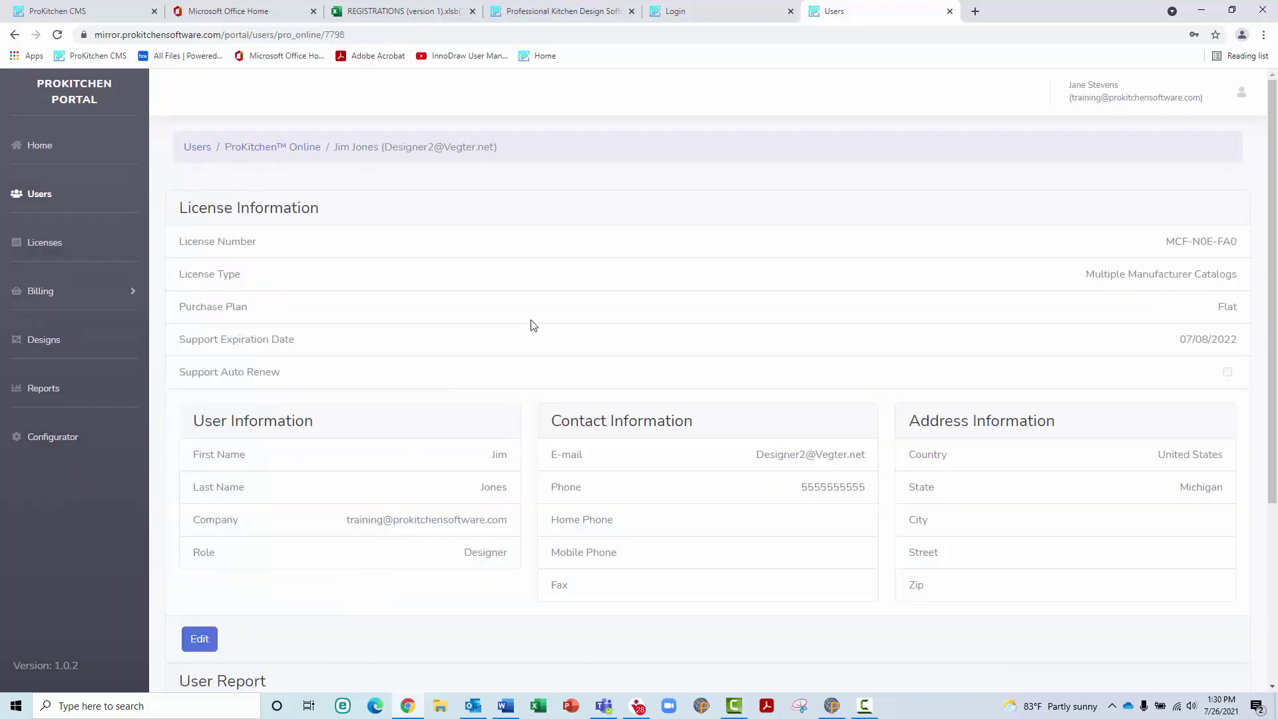
pyautogui.scroll(-1, 533, 325)
pyautogui.scroll(-1, 534, 325)
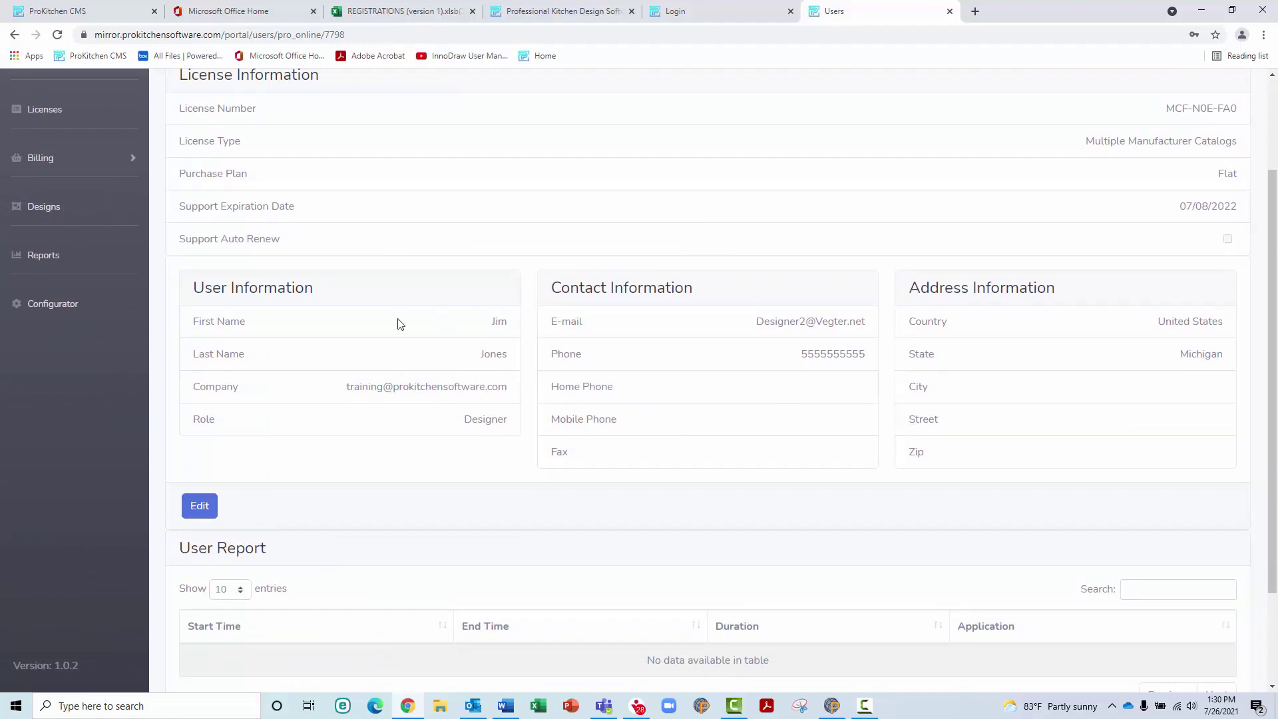
pyautogui.click(202, 500)
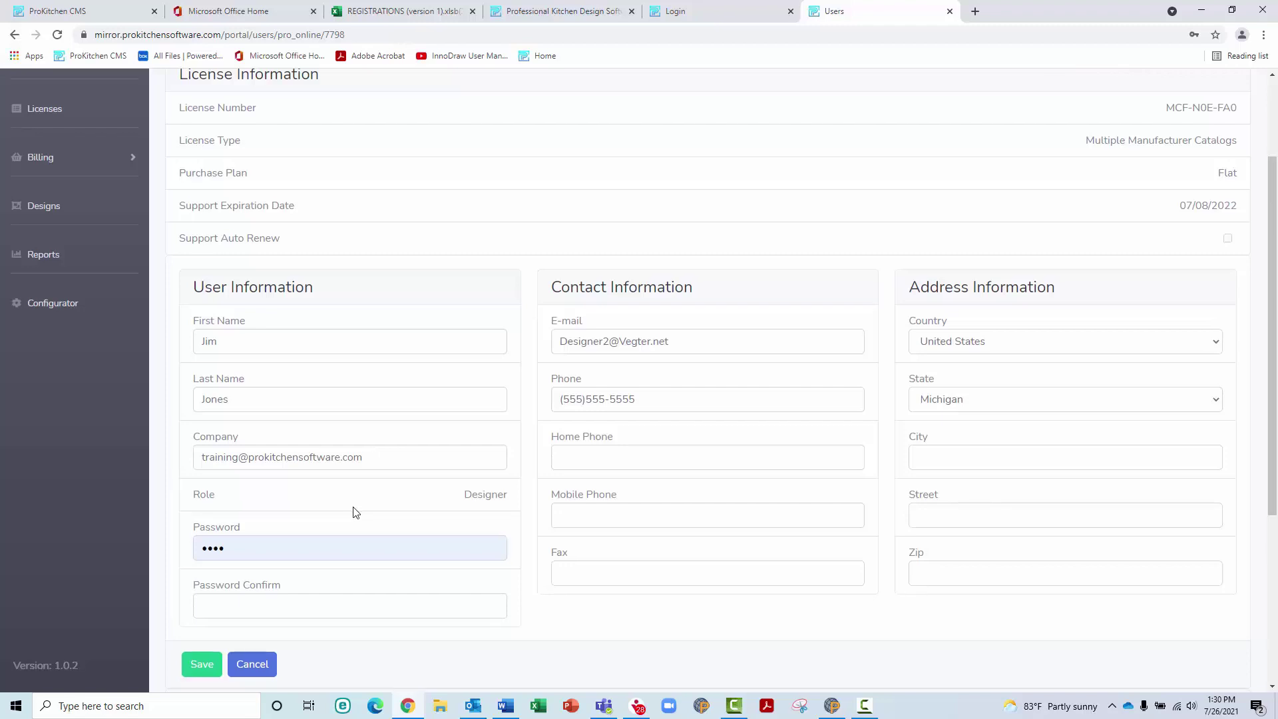
pyautogui.scroll(-1, 359, 508)
# Keep the state as Michigan, enter and confirm a new password, and save the user
pyautogui.click(312, 273)
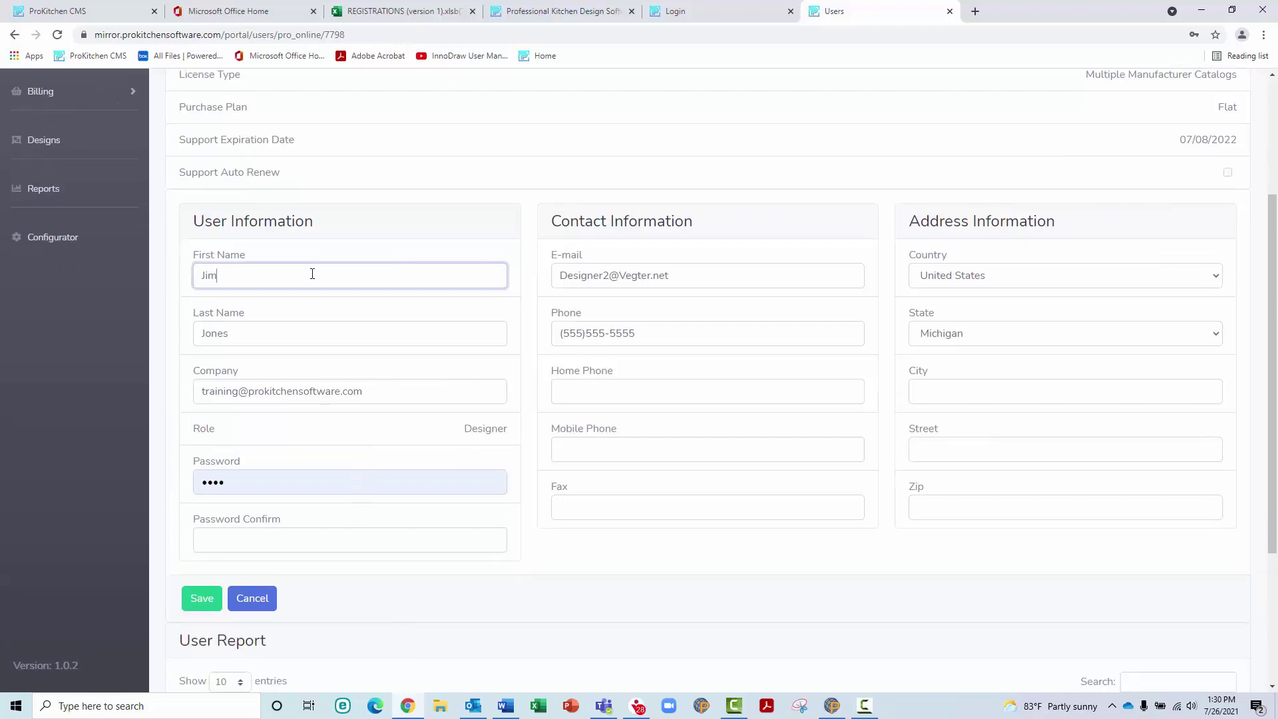
pyautogui.moveTo(269, 274); pyautogui.dragTo(197, 273)
pyautogui.click(1040, 333)
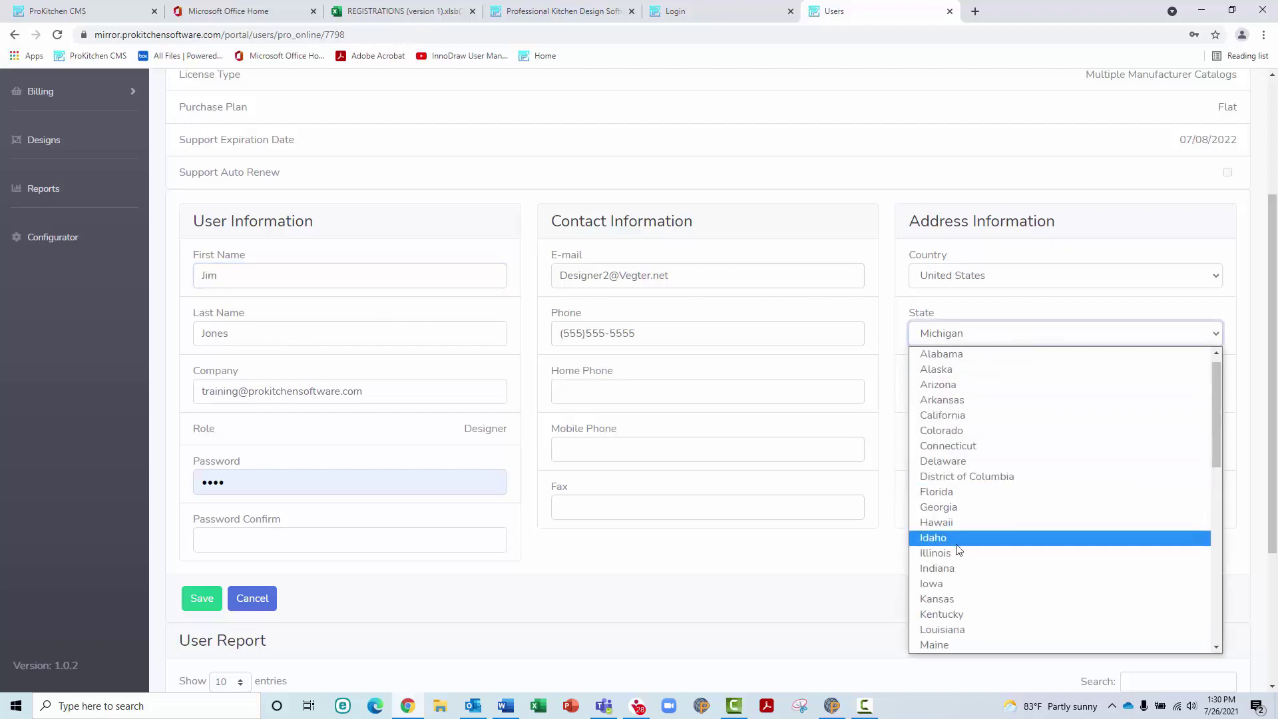
pyautogui.scroll(-3, 959, 542)
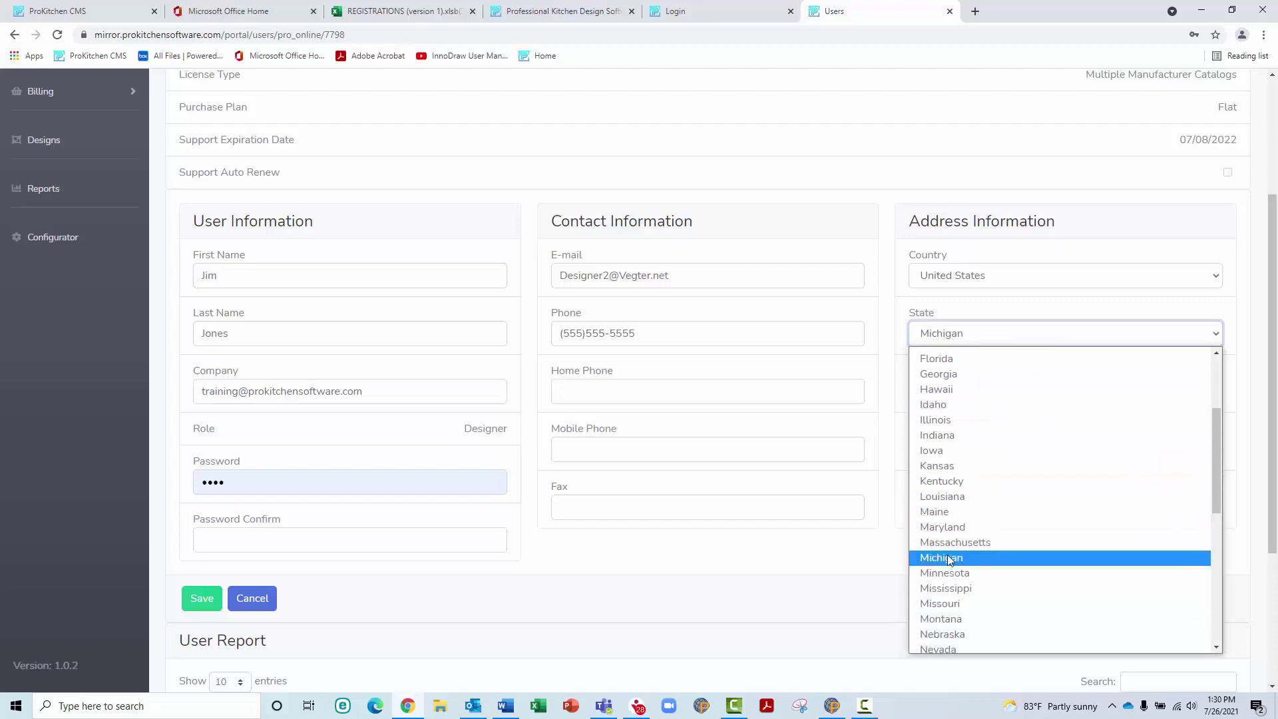
pyautogui.click(941, 558)
pyautogui.click(243, 489)
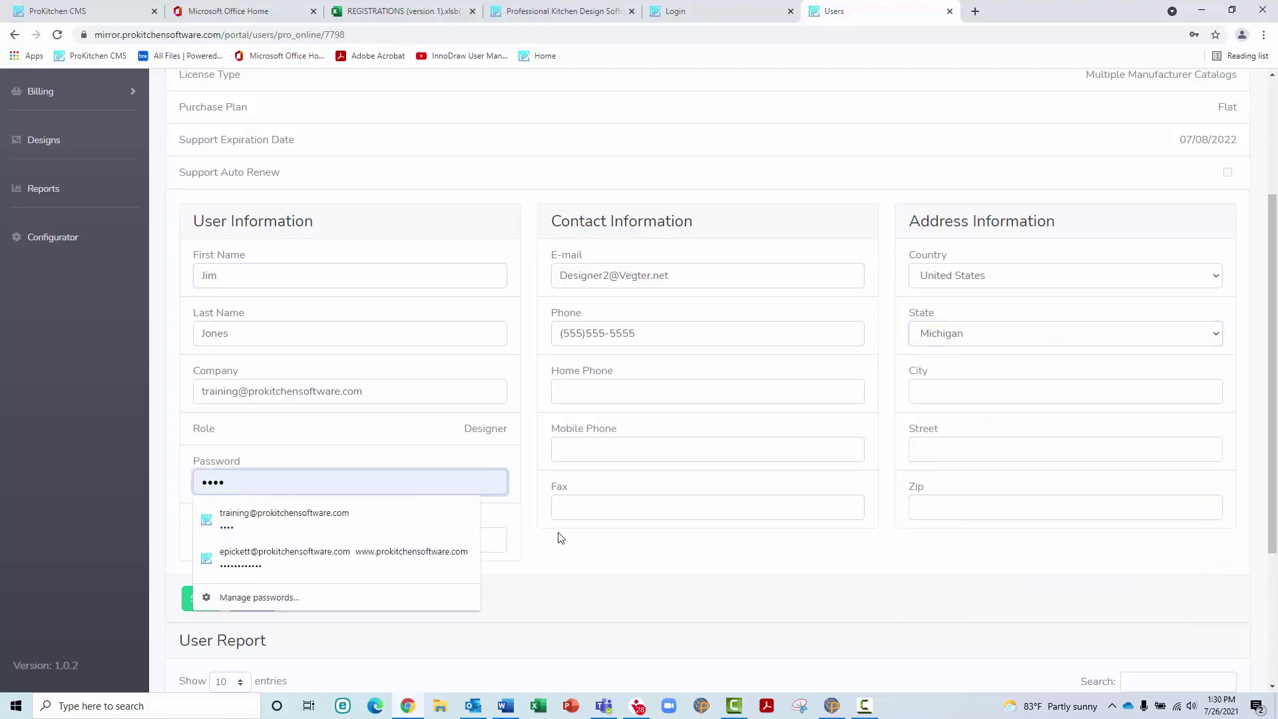
pyautogui.click(496, 544)
pyautogui.write('1234')
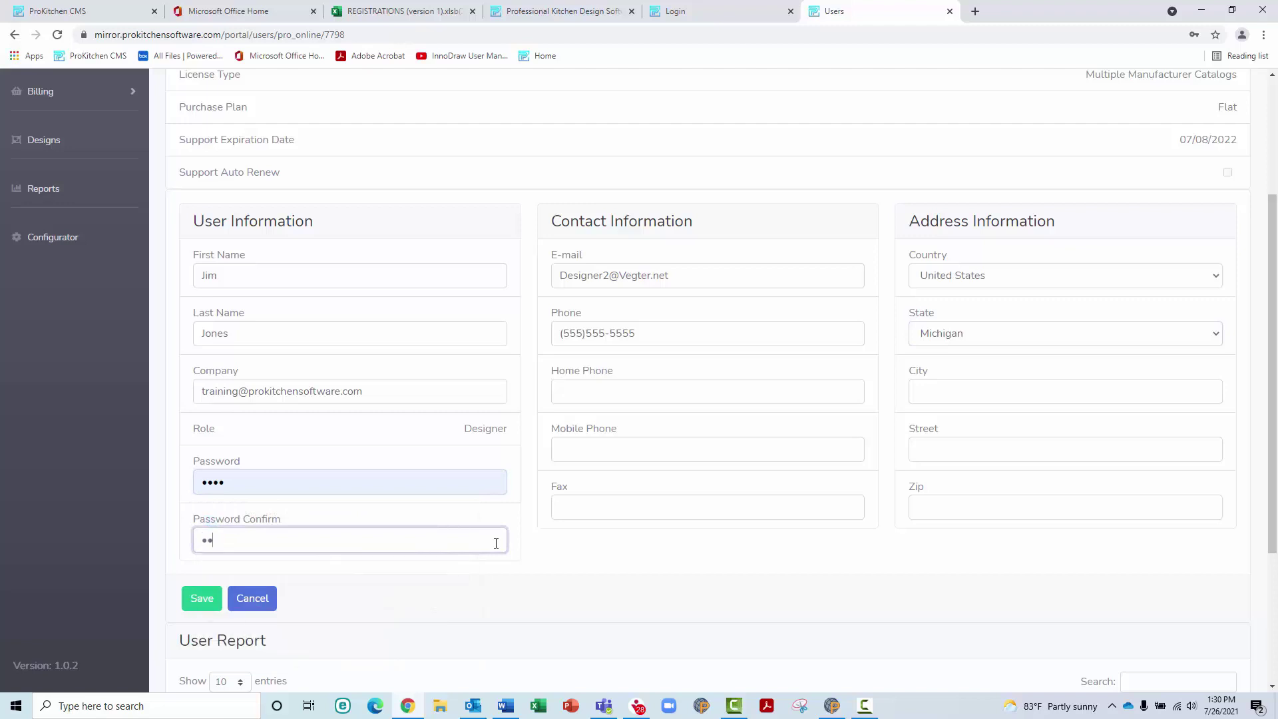
pyautogui.click(201, 600)
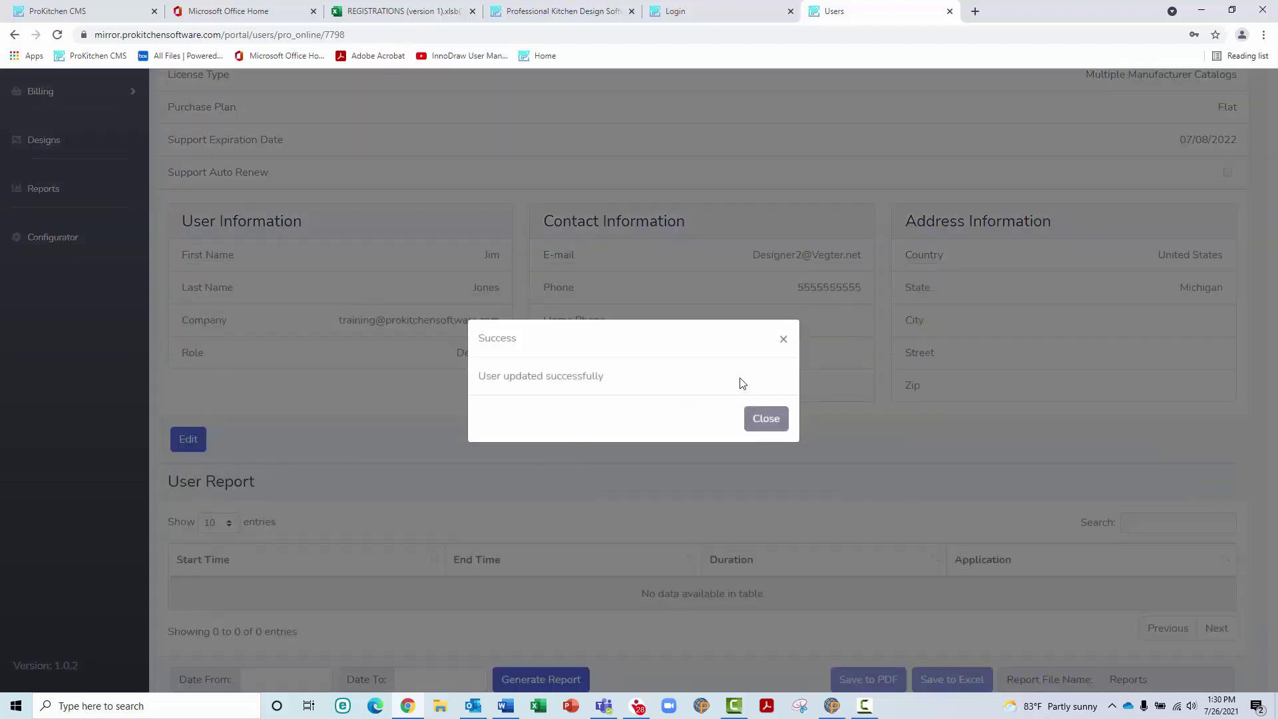
pyautogui.click(768, 418)
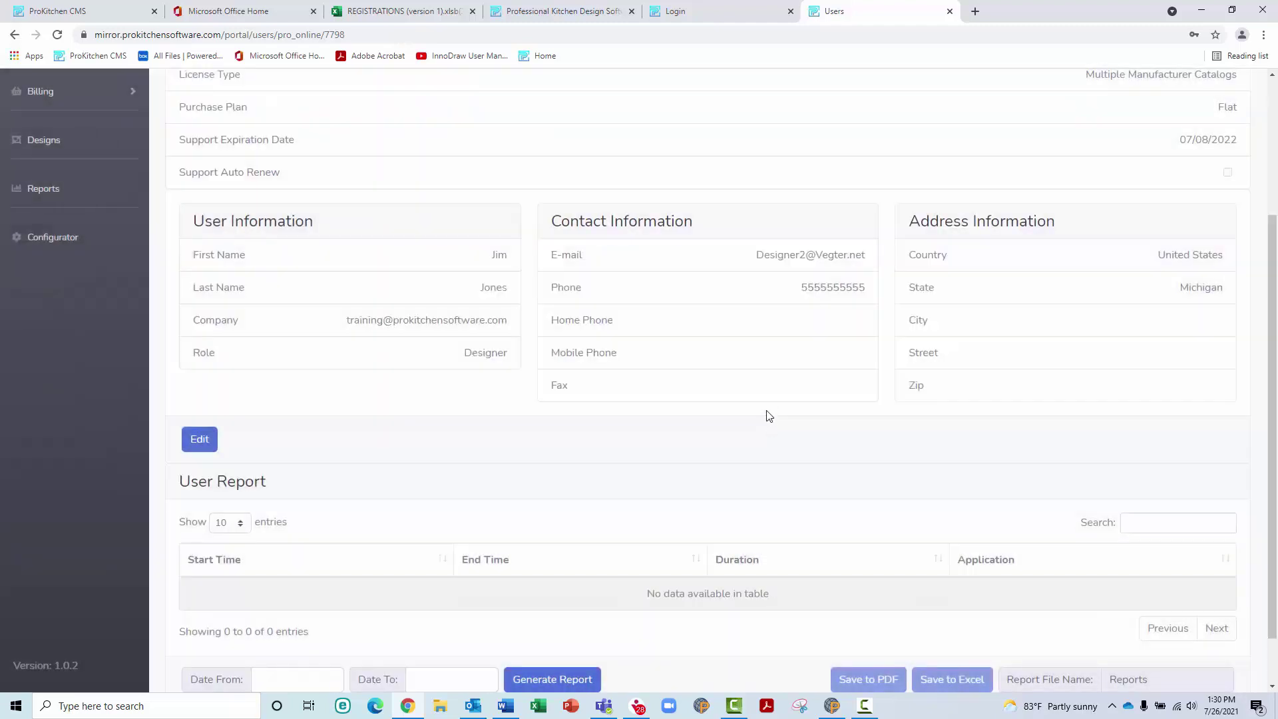
# Generate the designer's usage report for 07/01/2021 to 07/26/2021
pyautogui.scroll(-1, 734, 356)
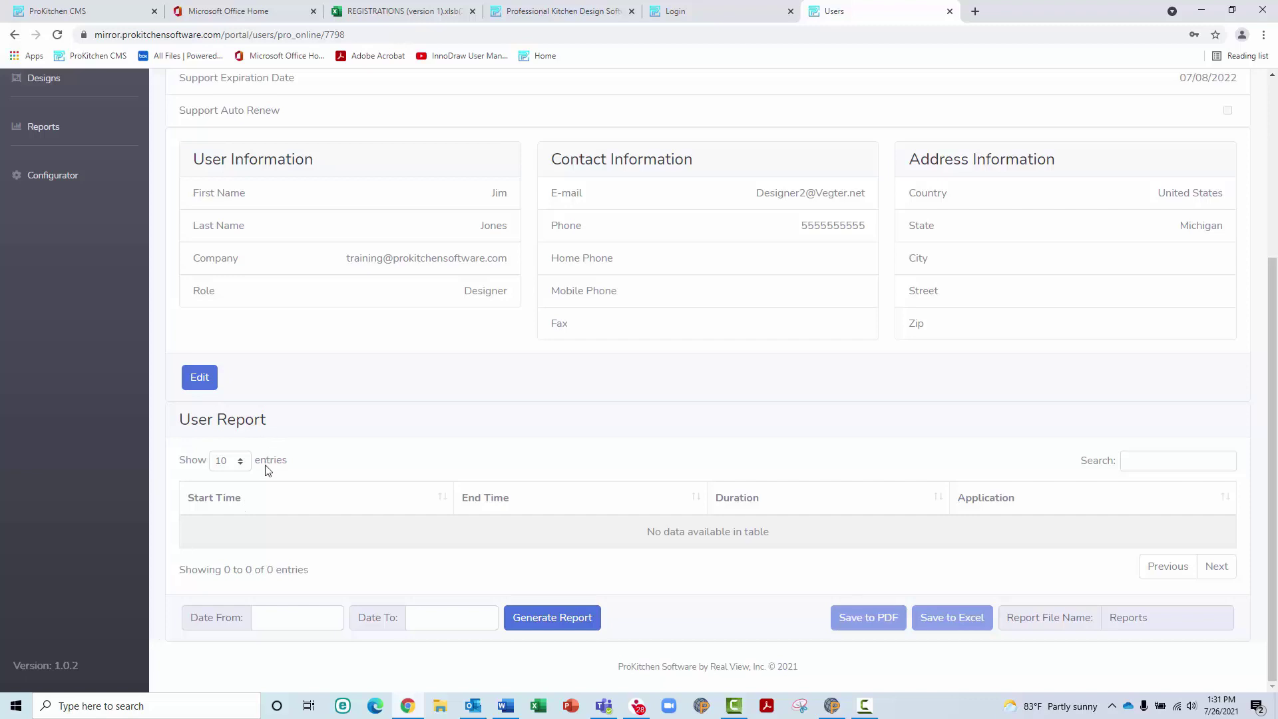
pyautogui.click(285, 624)
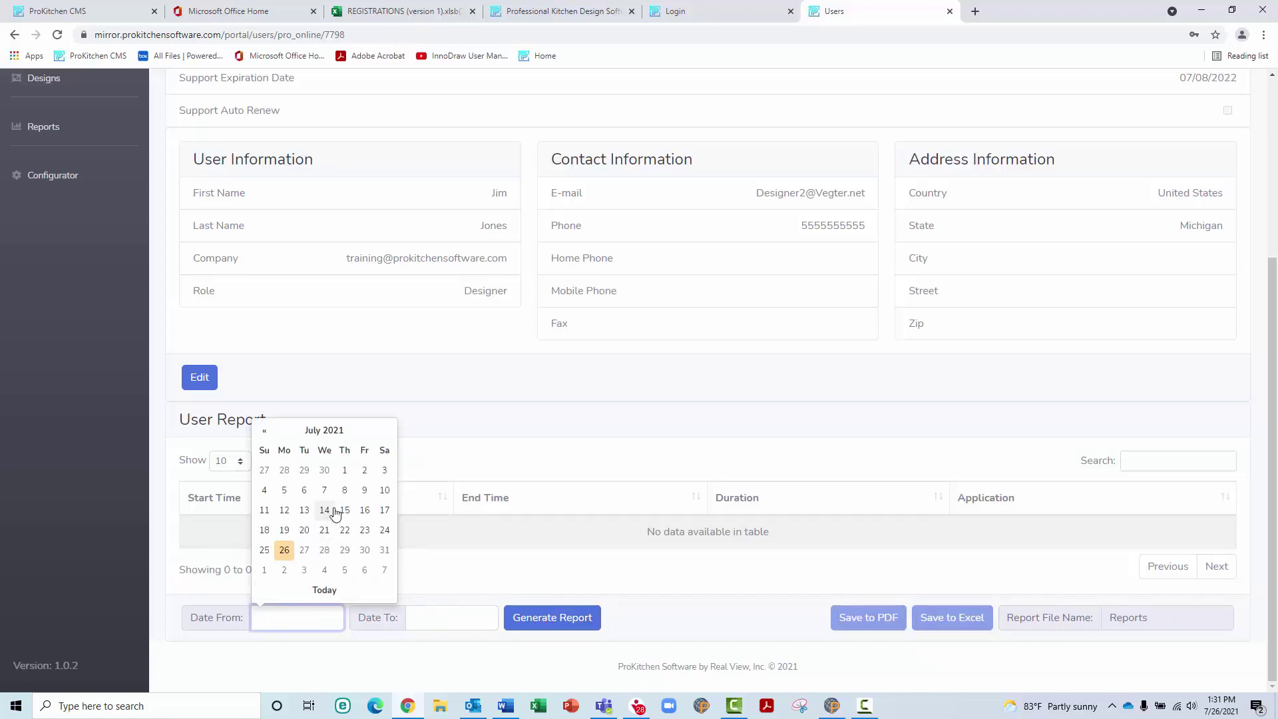
pyautogui.click(345, 472)
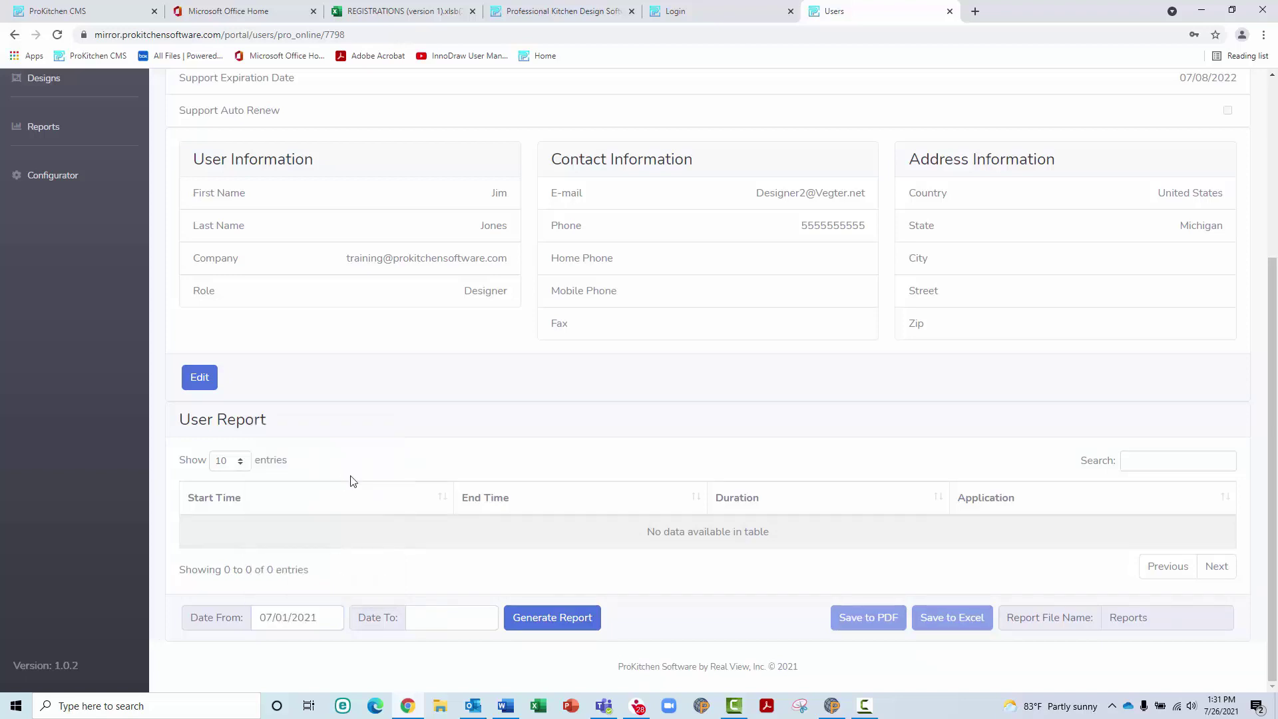
pyautogui.click(434, 618)
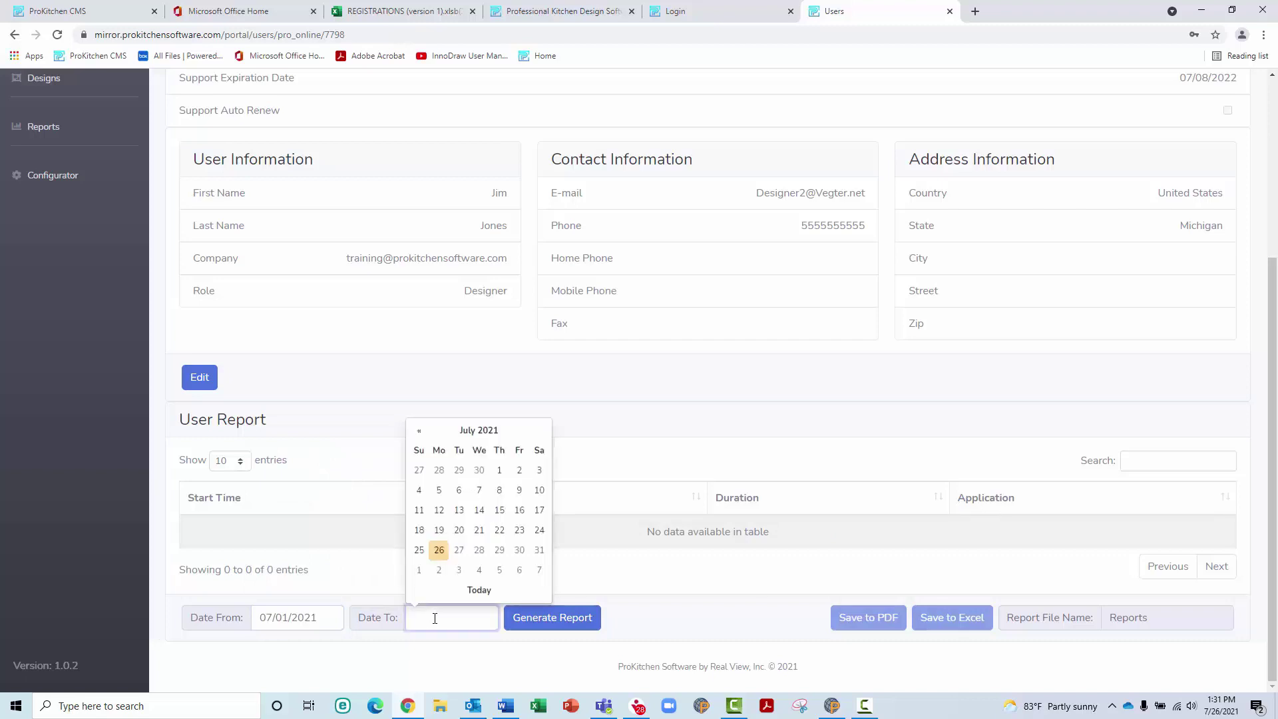
pyautogui.click(439, 551)
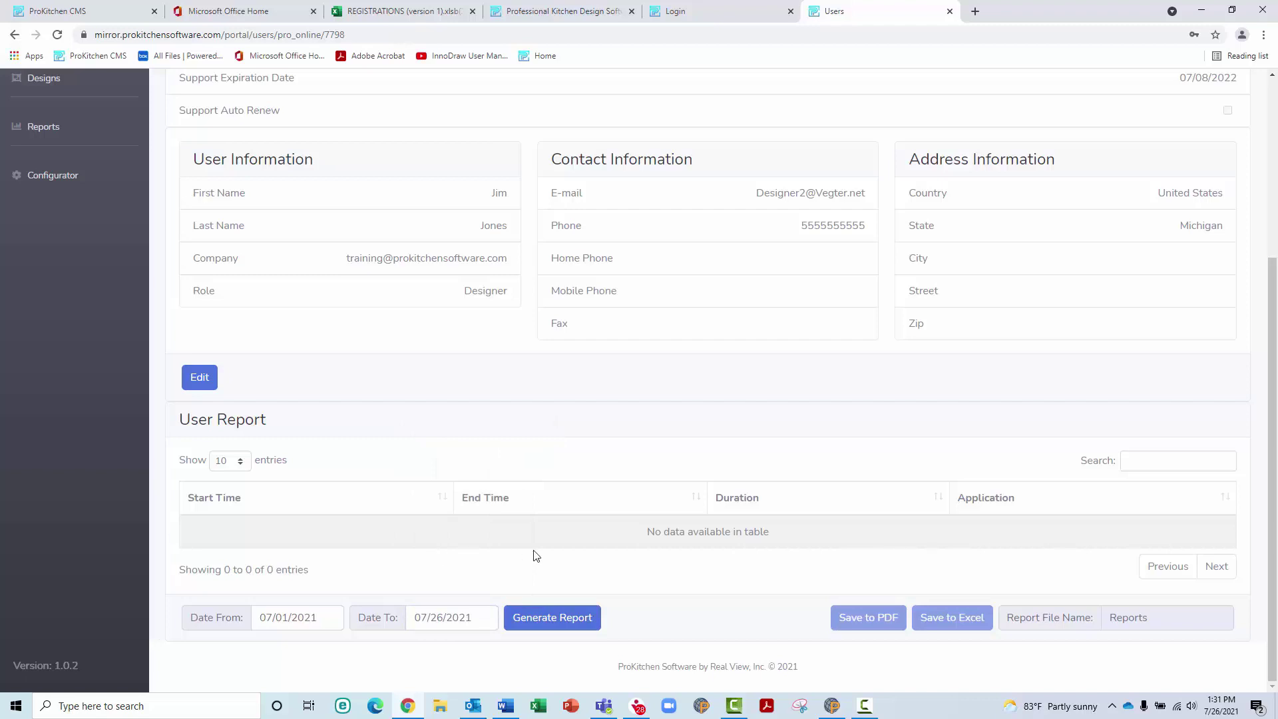
pyautogui.click(561, 618)
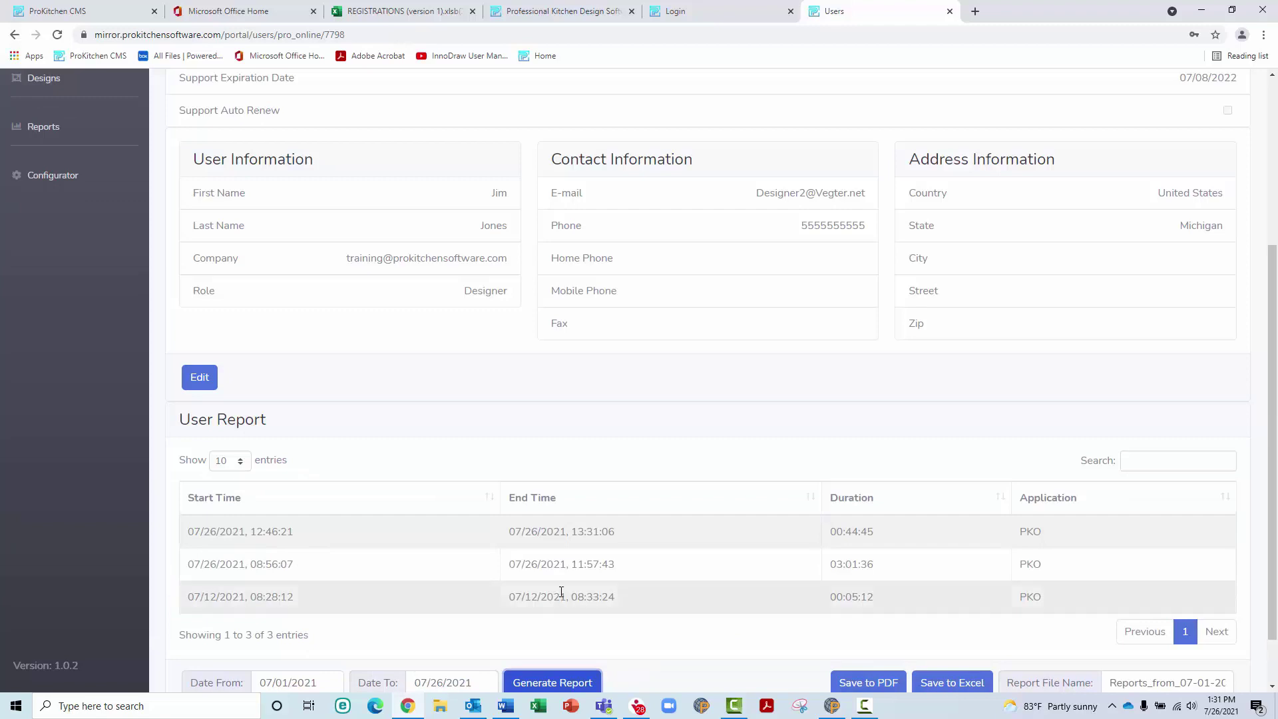
# Save the report as PDF named 'jim_jul', then open and close it
pyautogui.scroll(-2, 561, 599)
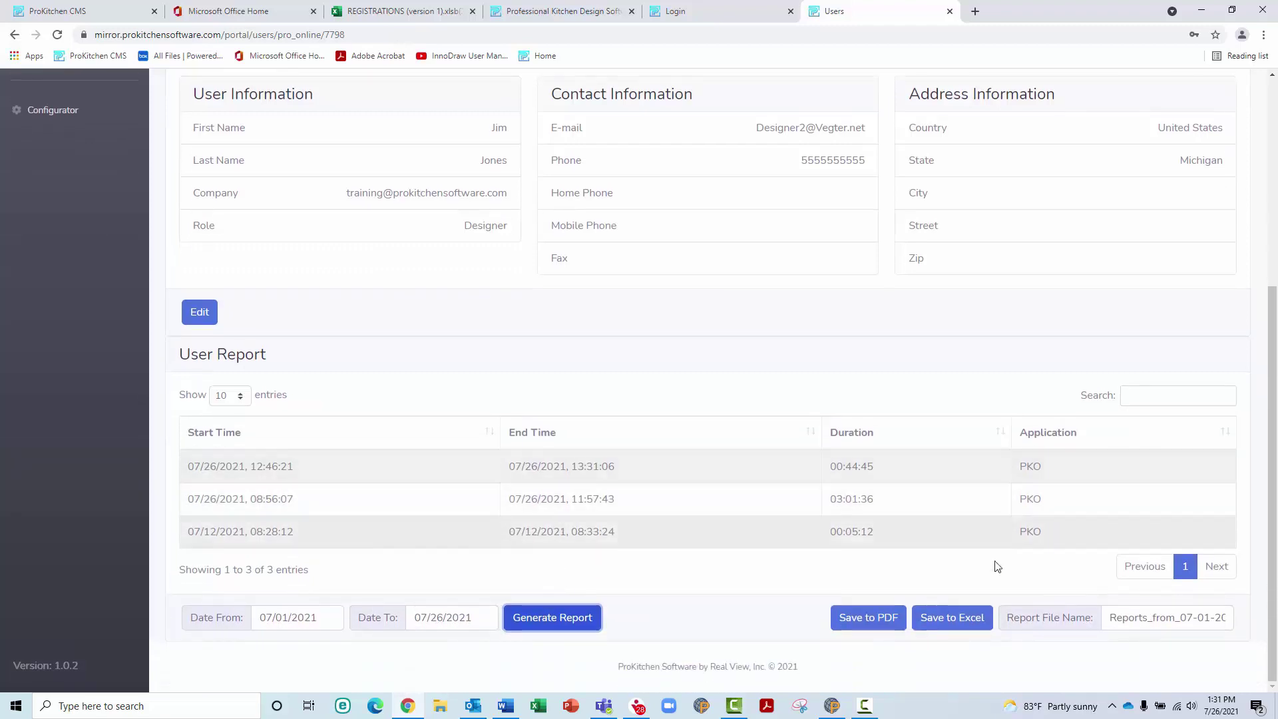
pyautogui.moveTo(1108, 617); pyautogui.dragTo(1255, 616)
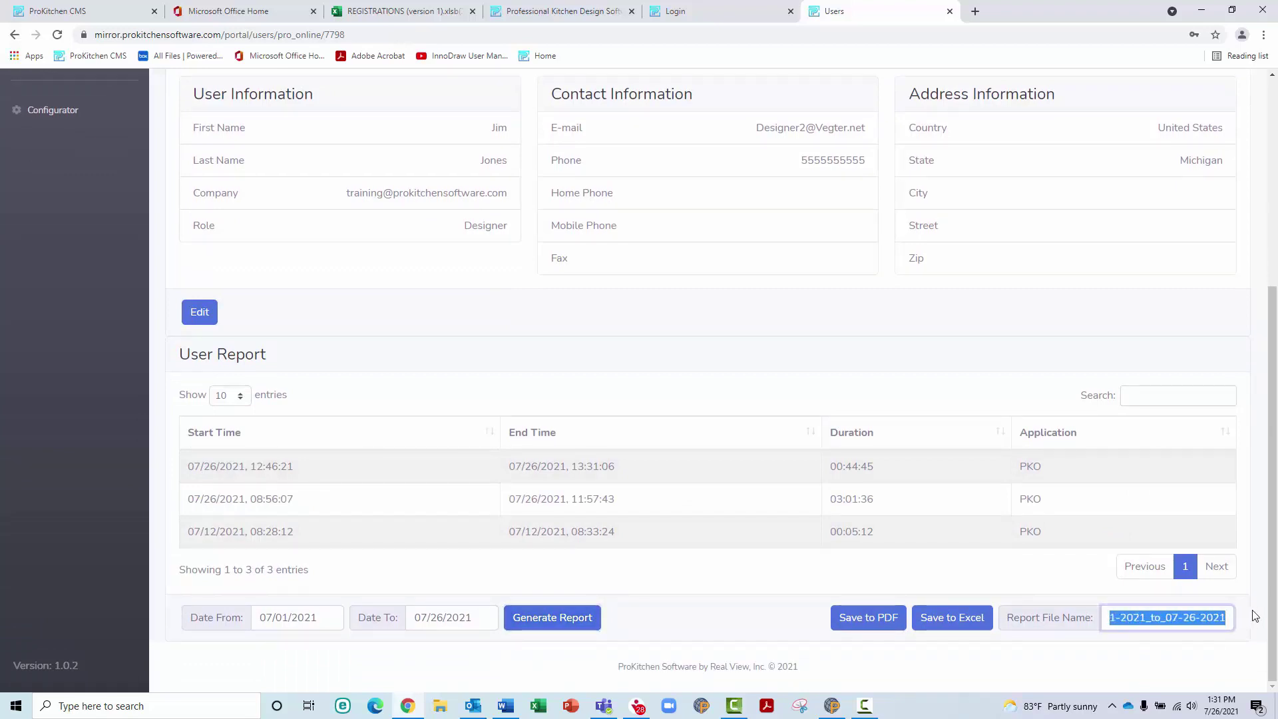
pyautogui.write('jim_july')
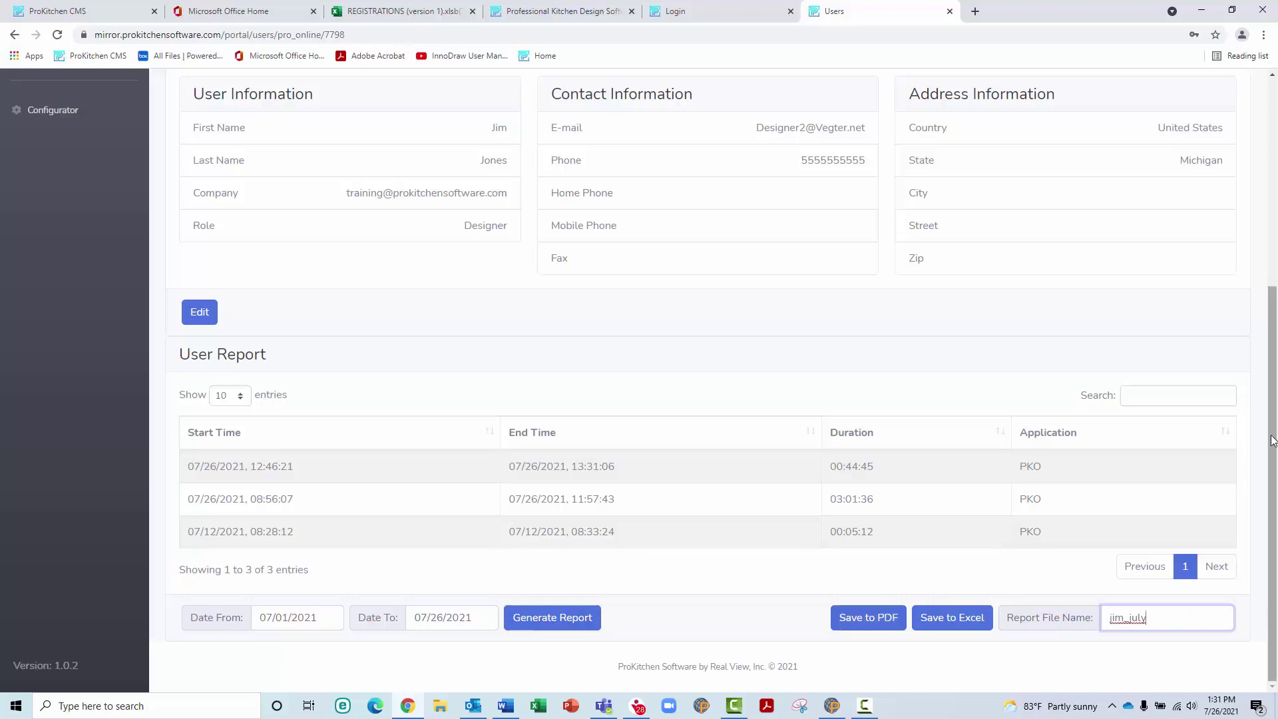
pyautogui.click(894, 620)
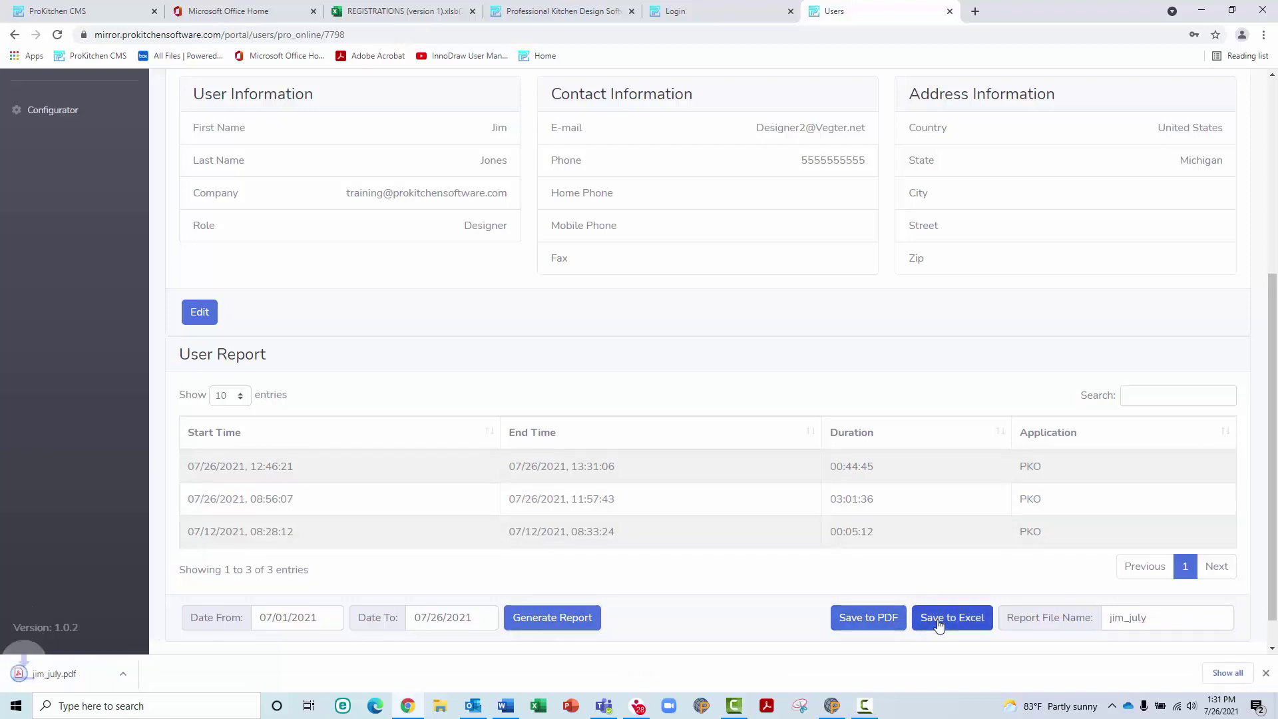
pyautogui.click(45, 671)
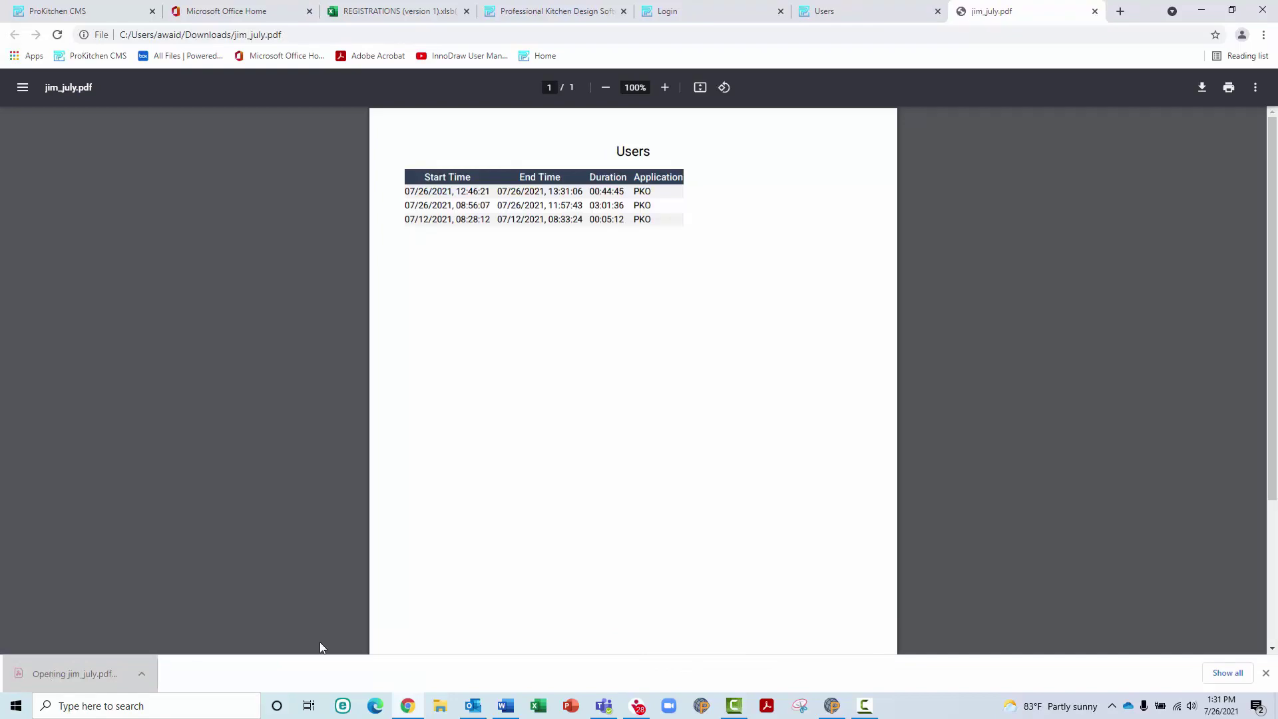
pyautogui.click(1095, 13)
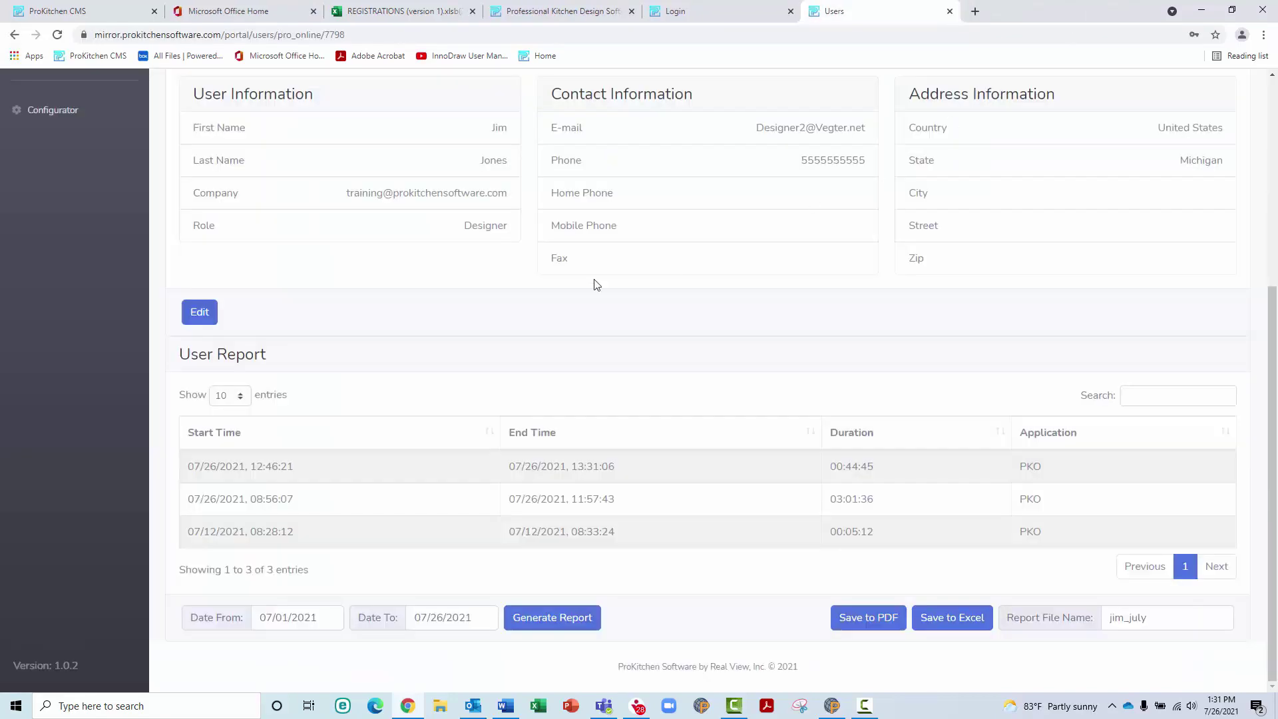
pyautogui.scroll(5, 291, 294)
# Open the ProKitchen™ Online licences from Licenses and scroll through all 13 entries
pyautogui.click(61, 247)
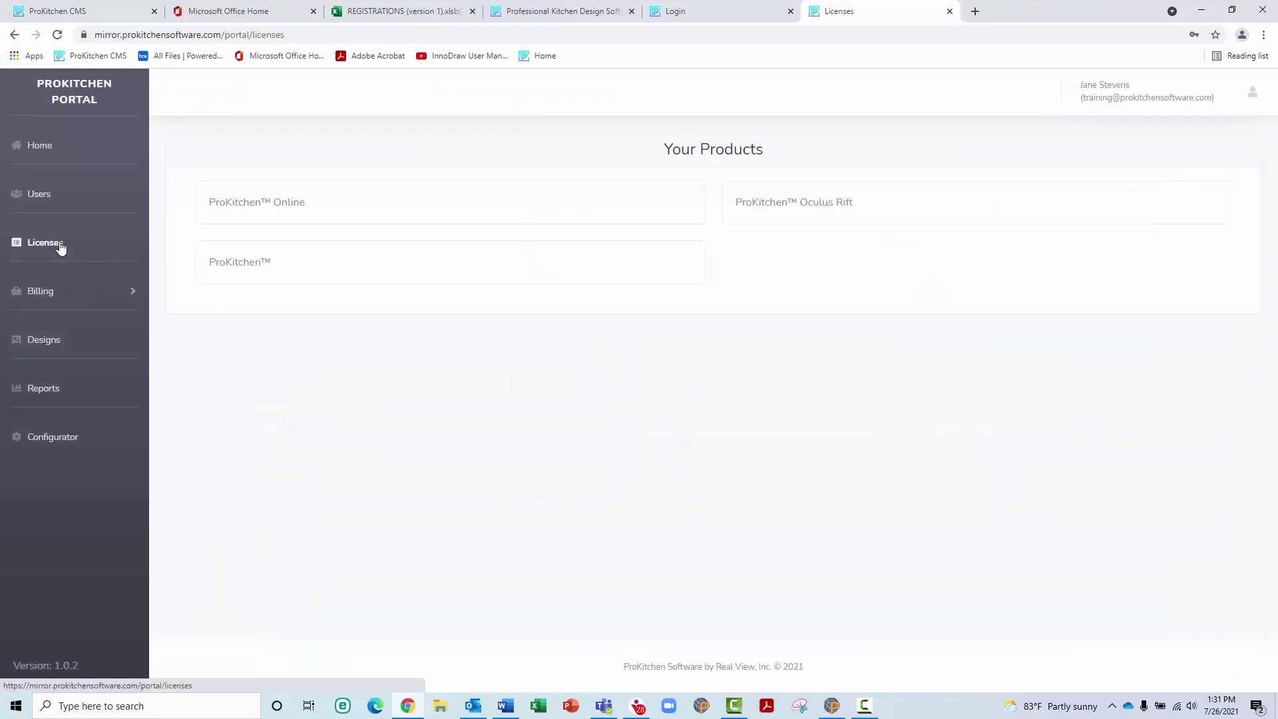
pyautogui.click(311, 215)
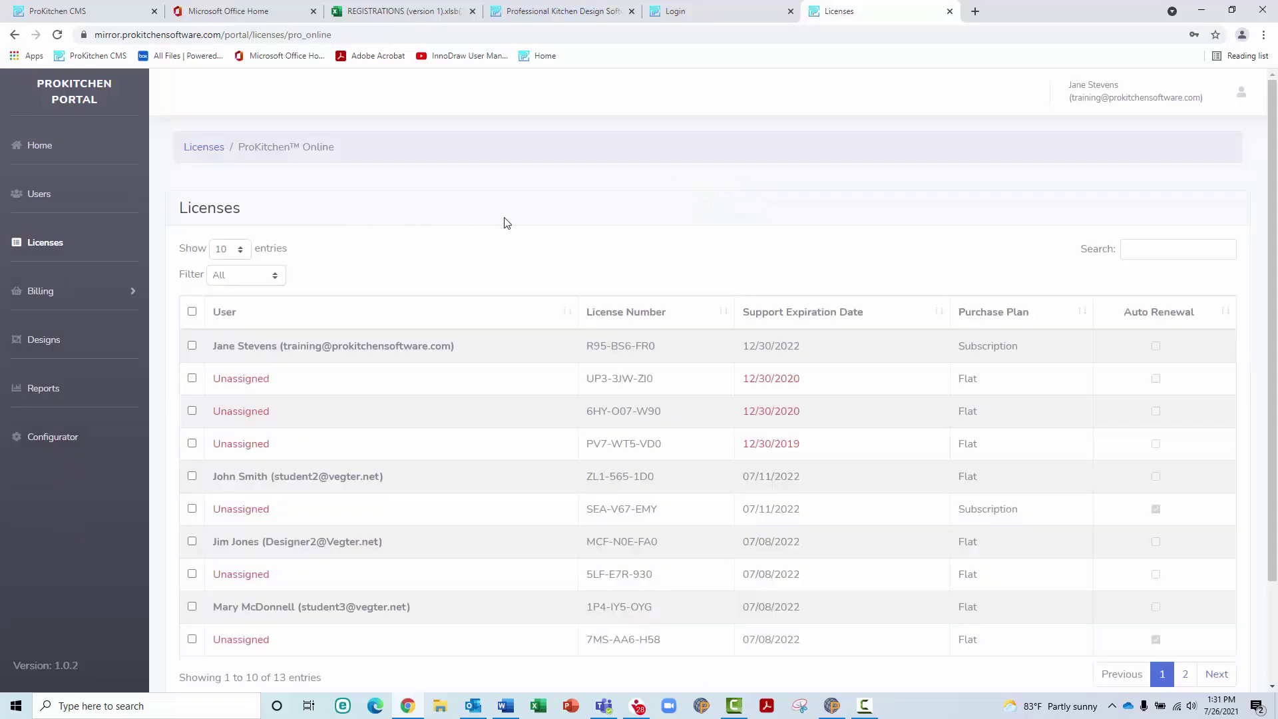
pyautogui.scroll(-2, 506, 223)
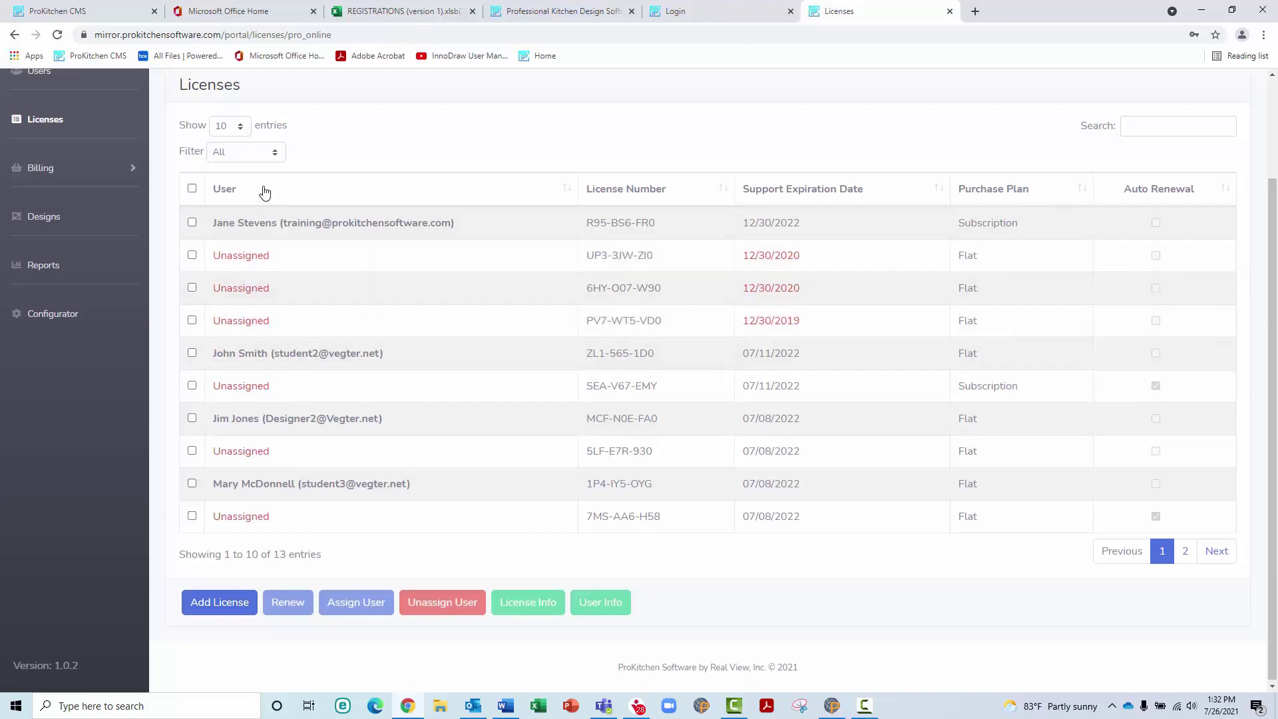
pyautogui.scroll(2, 260, 187)
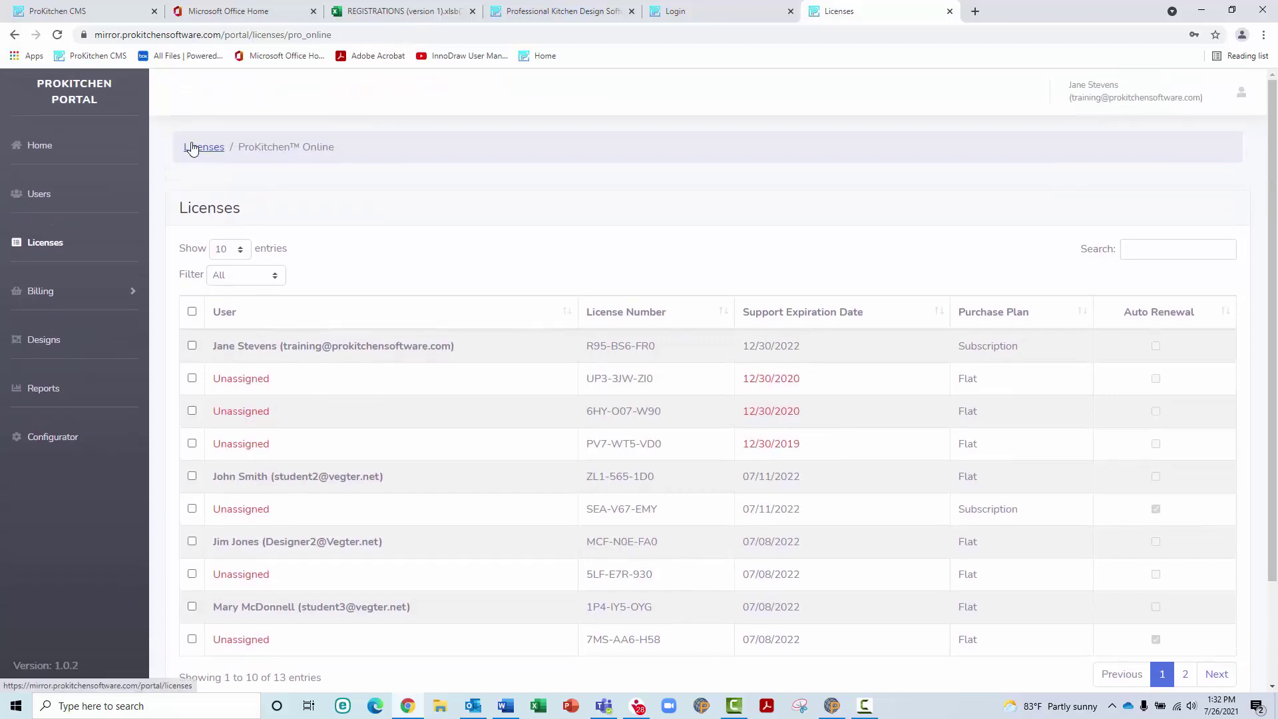
pyautogui.scroll(-2, 268, 298)
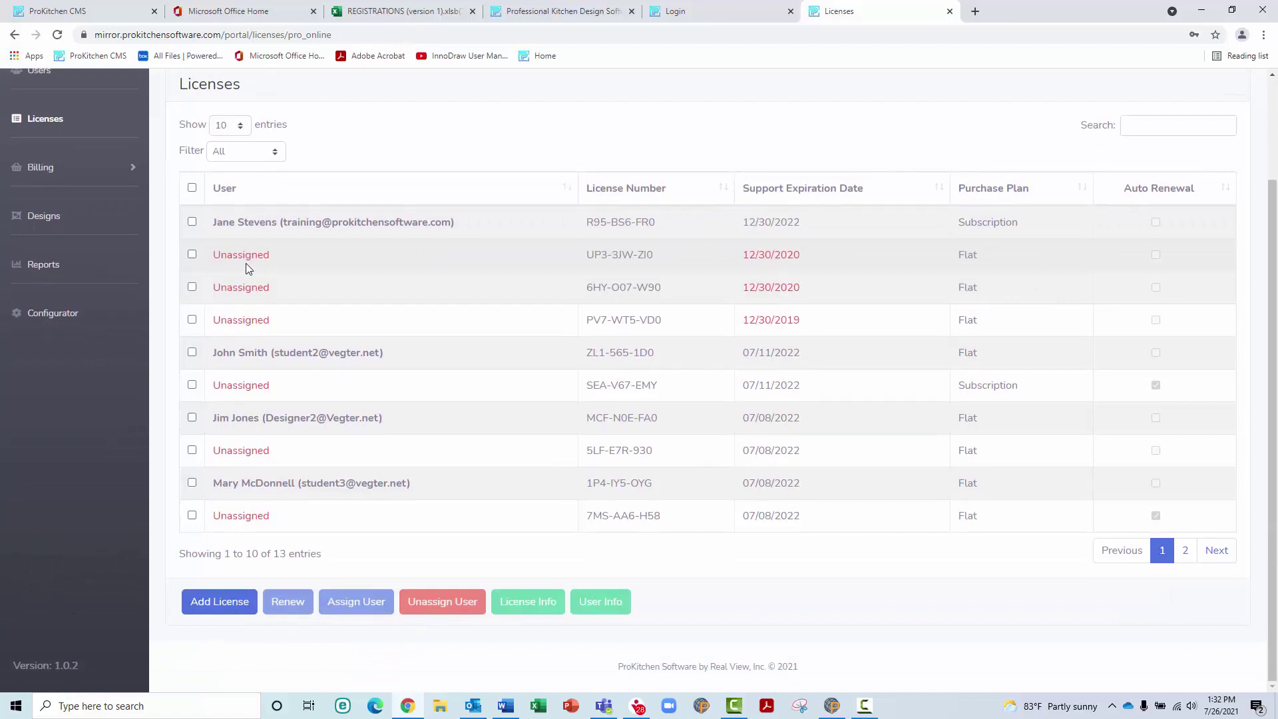
# Assign the first unassigned licence (expired 12/30/2020) to the designer without a licence
pyautogui.click(247, 266)
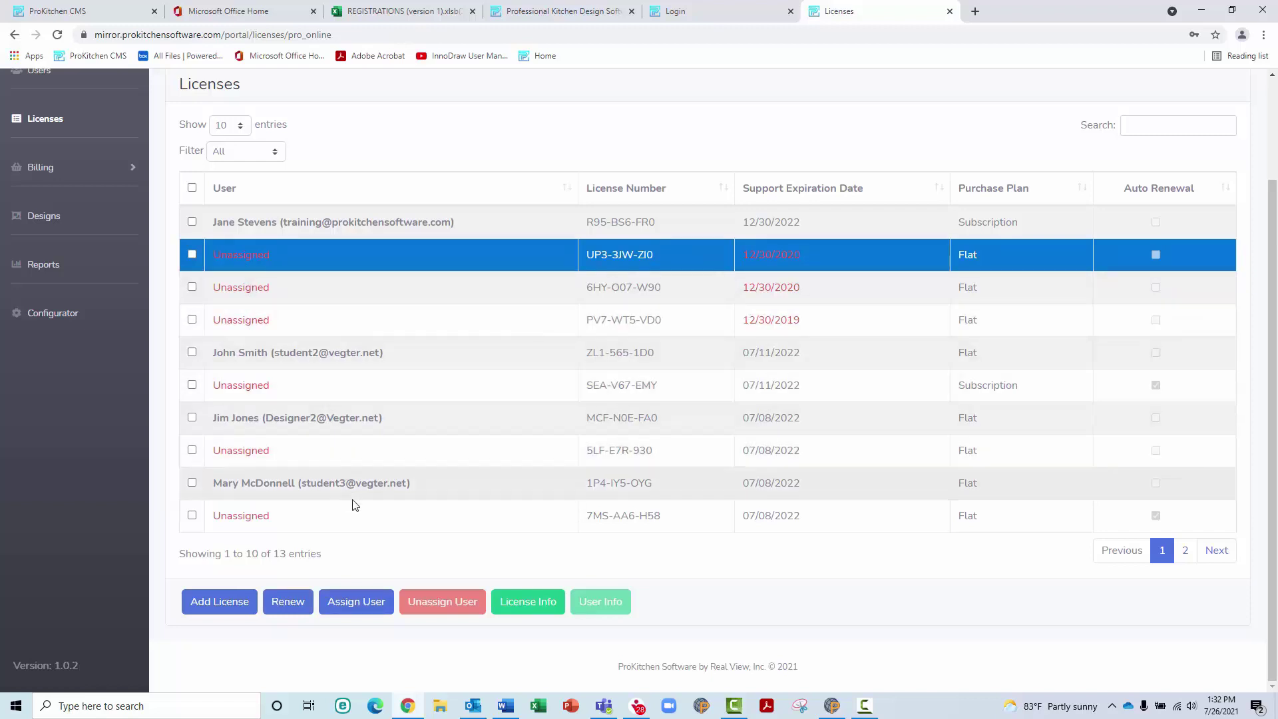
pyautogui.click(365, 610)
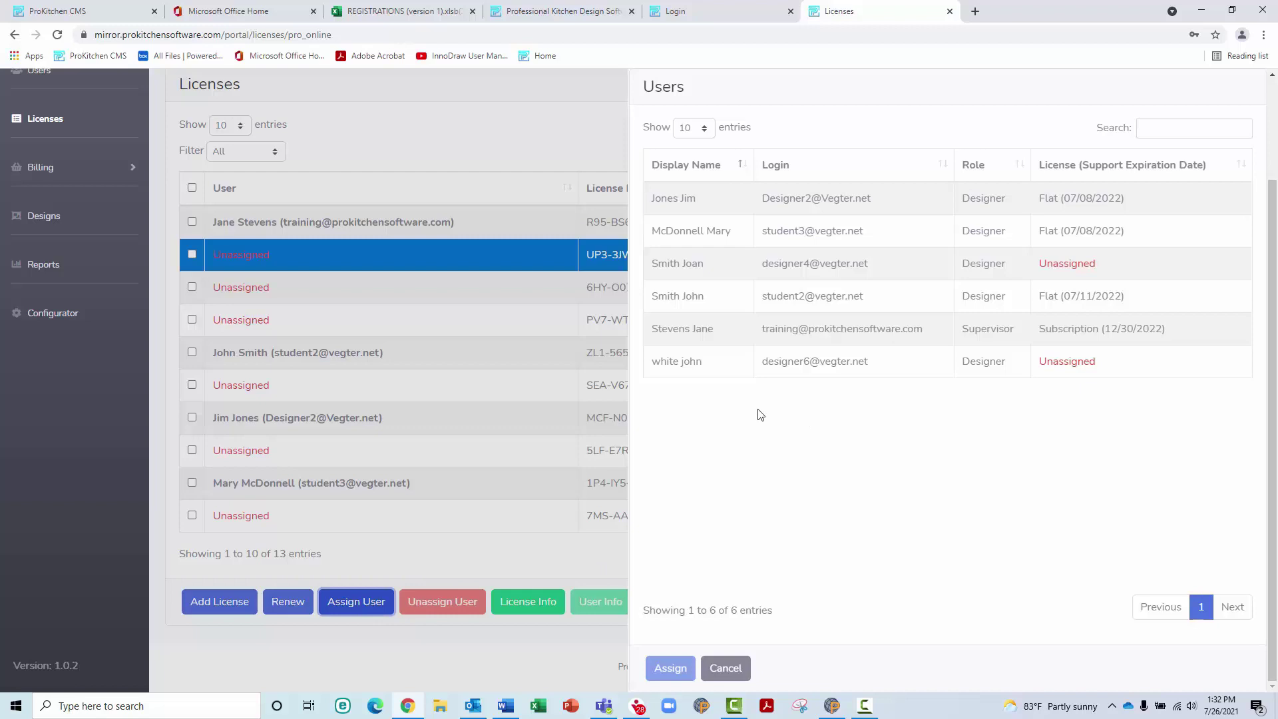
pyautogui.click(731, 263)
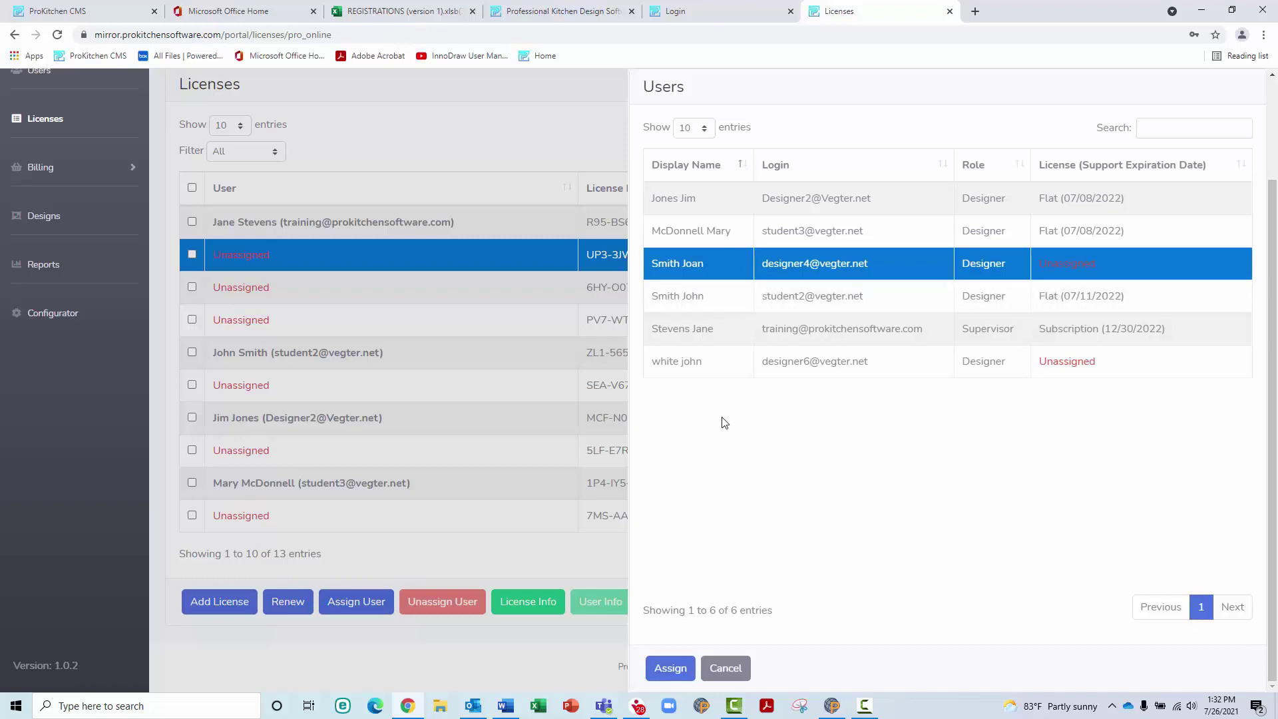
pyautogui.click(670, 668)
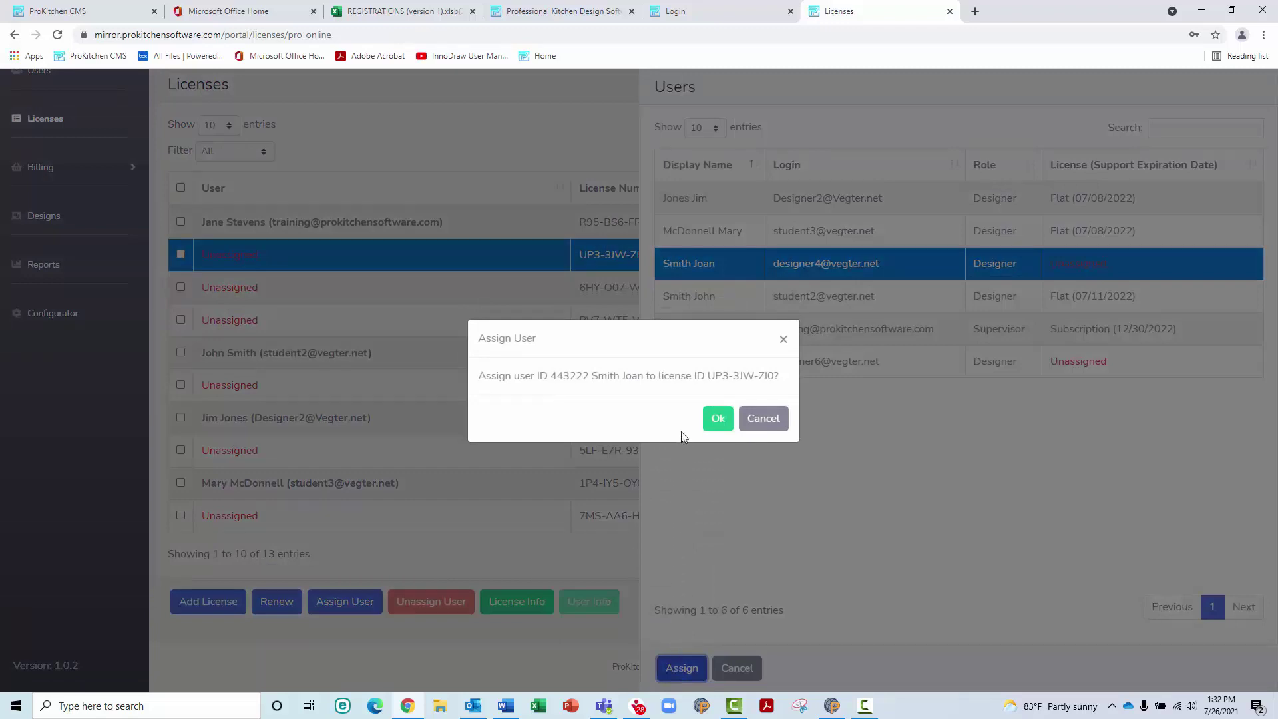
pyautogui.click(718, 419)
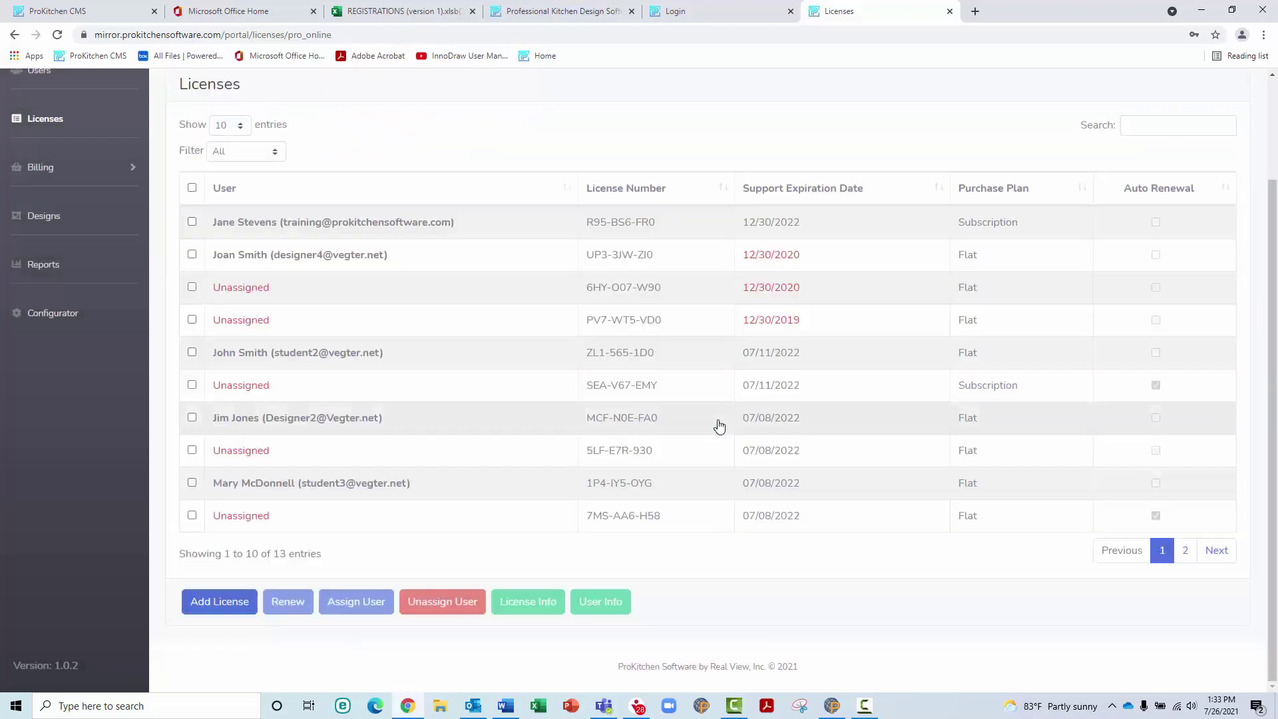
# Renew support on the newly assigned licence for $695.00, extending it to 07/25/2022
pyautogui.click(359, 269)
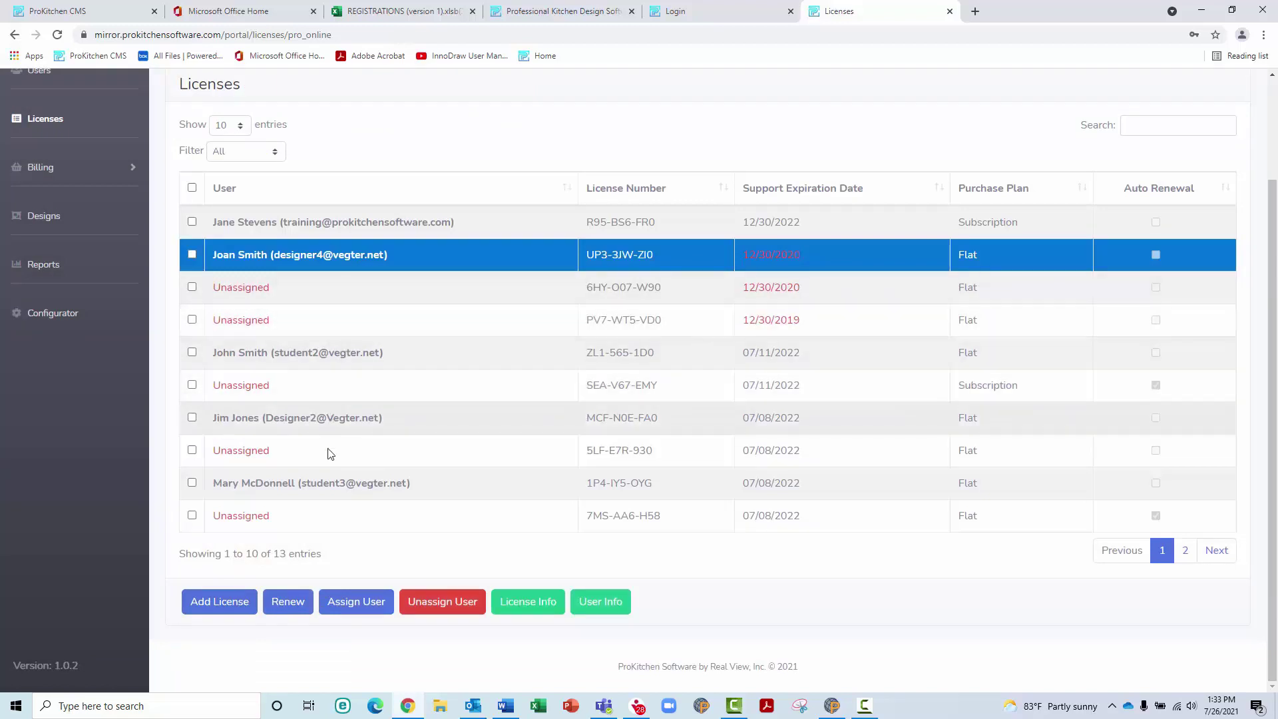
pyautogui.click(288, 602)
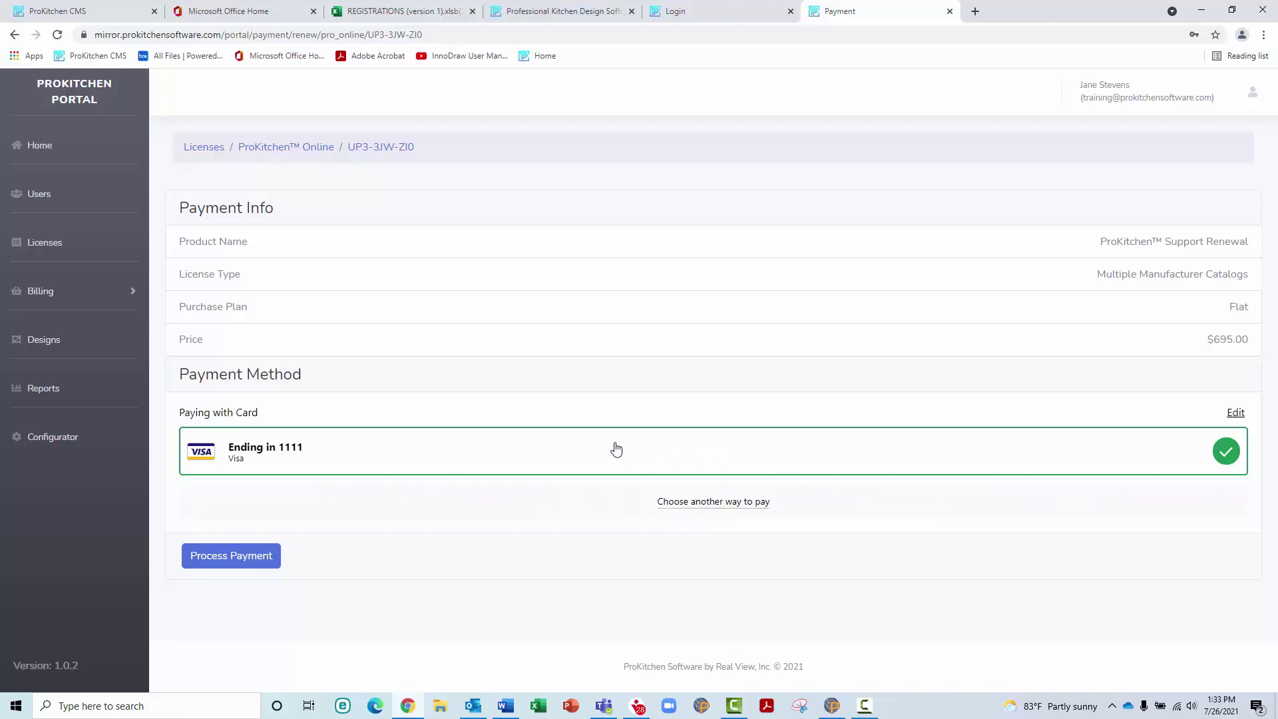
pyautogui.click(235, 556)
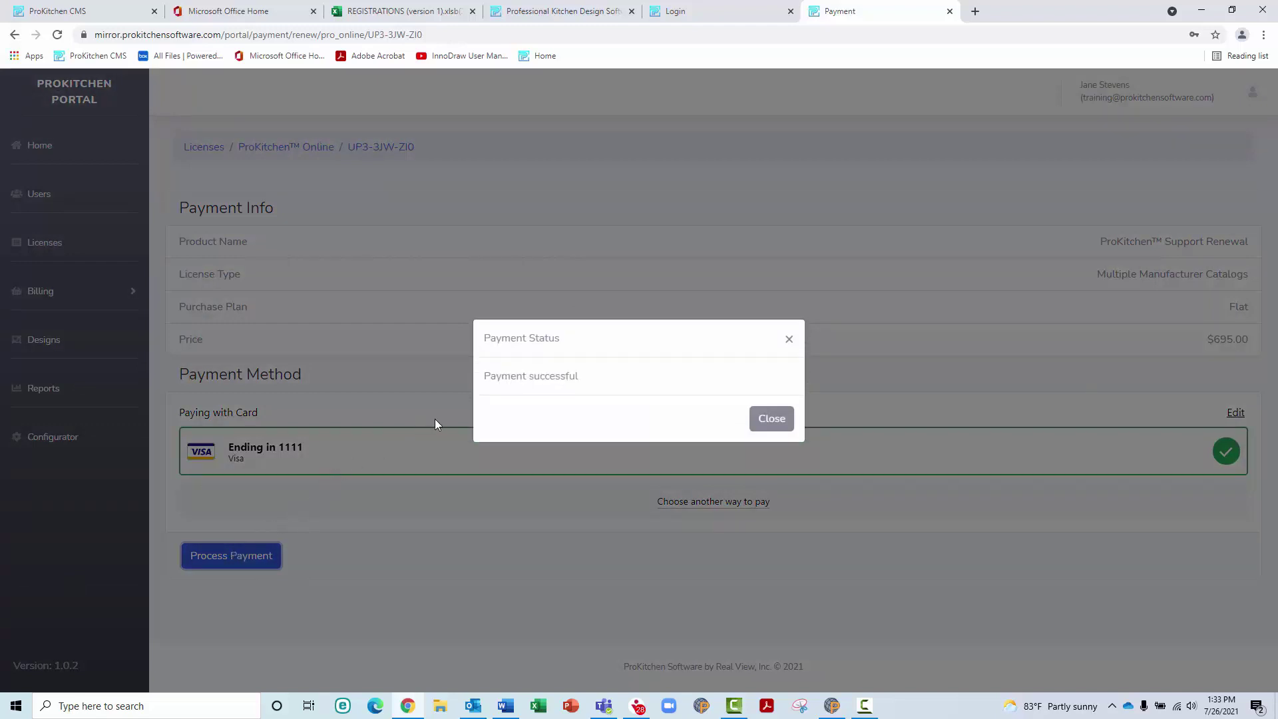
pyautogui.click(772, 419)
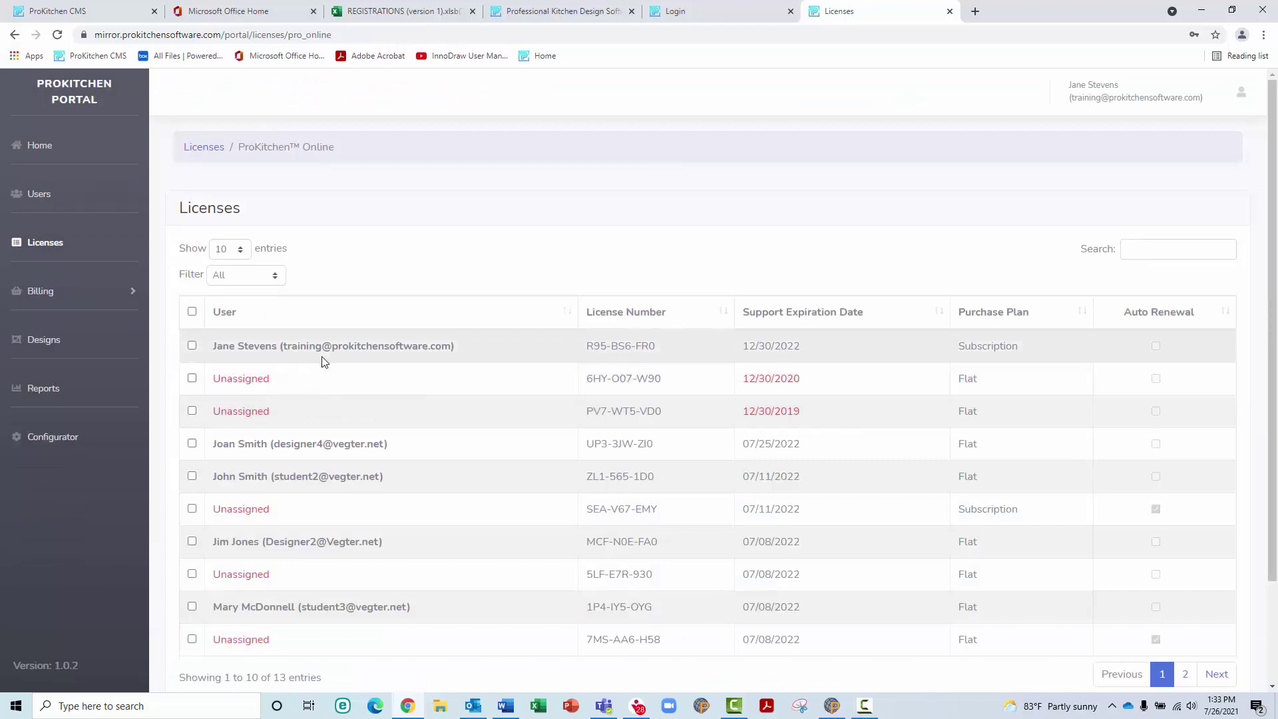
pyautogui.scroll(-2, 325, 362)
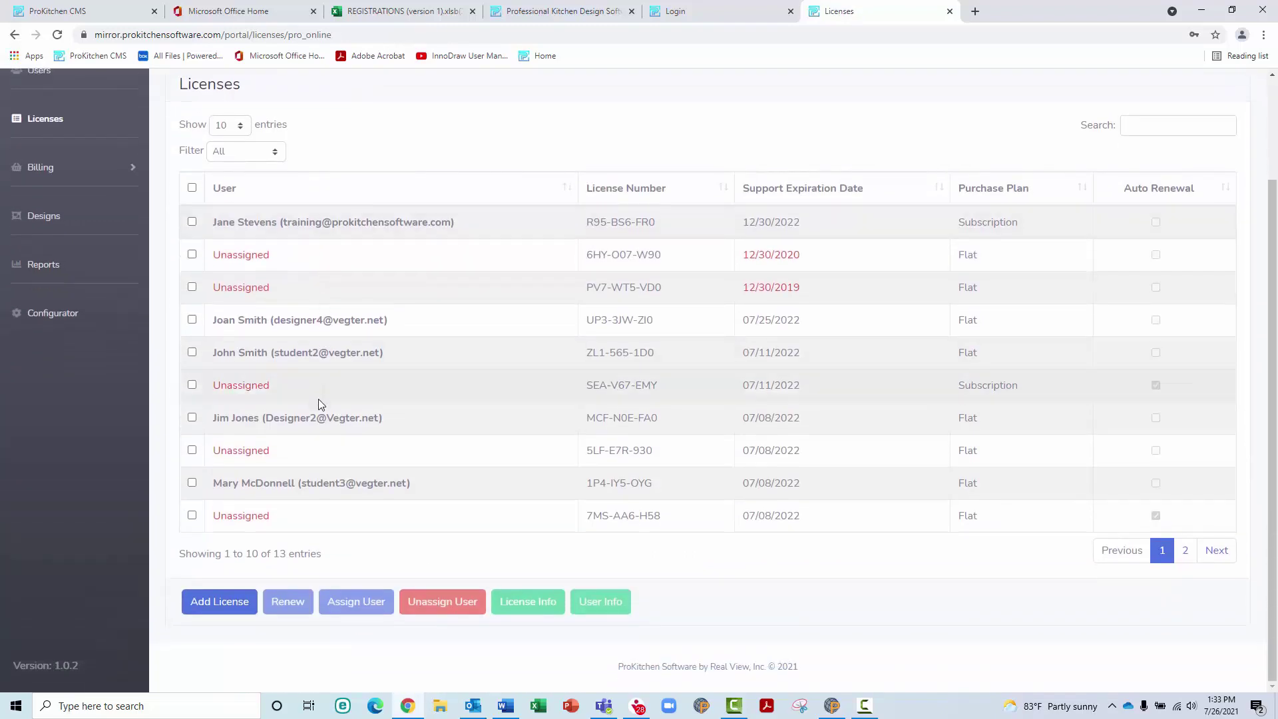
# Buy a ProKitchen™ Online licence on the Subscription plan and pay $1,595.00
pyautogui.click(219, 603)
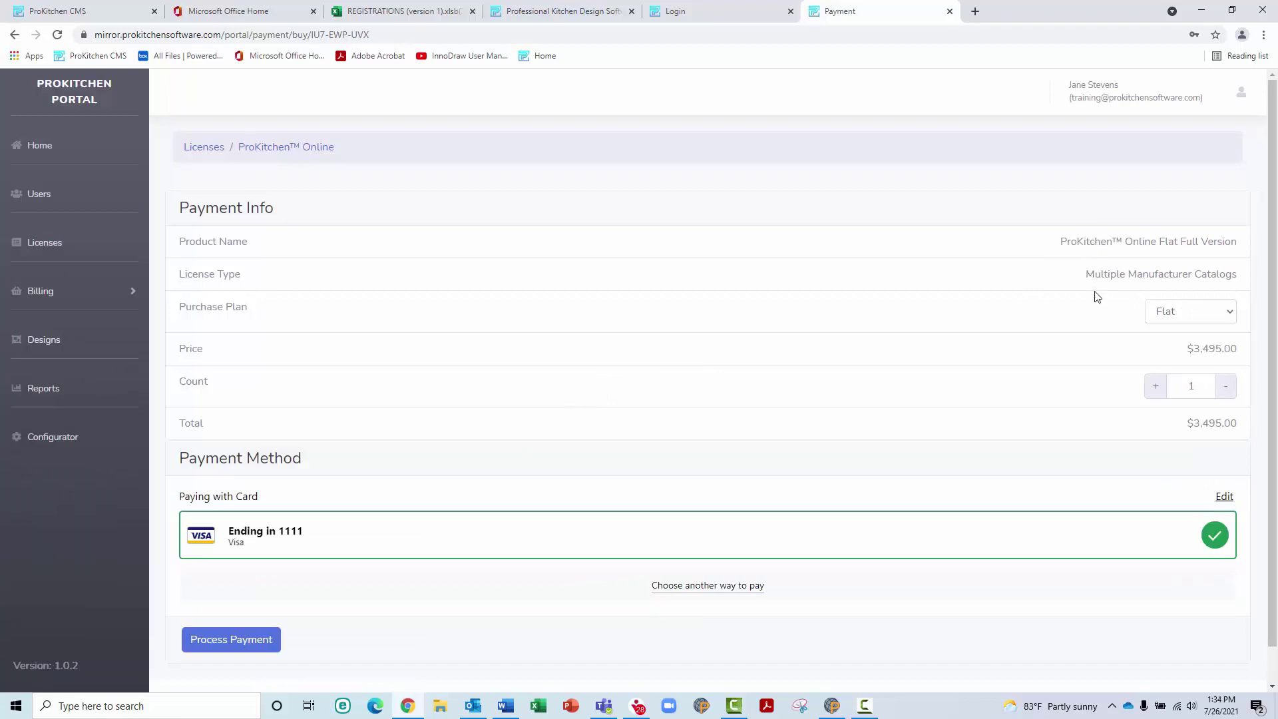
pyautogui.click(1229, 318)
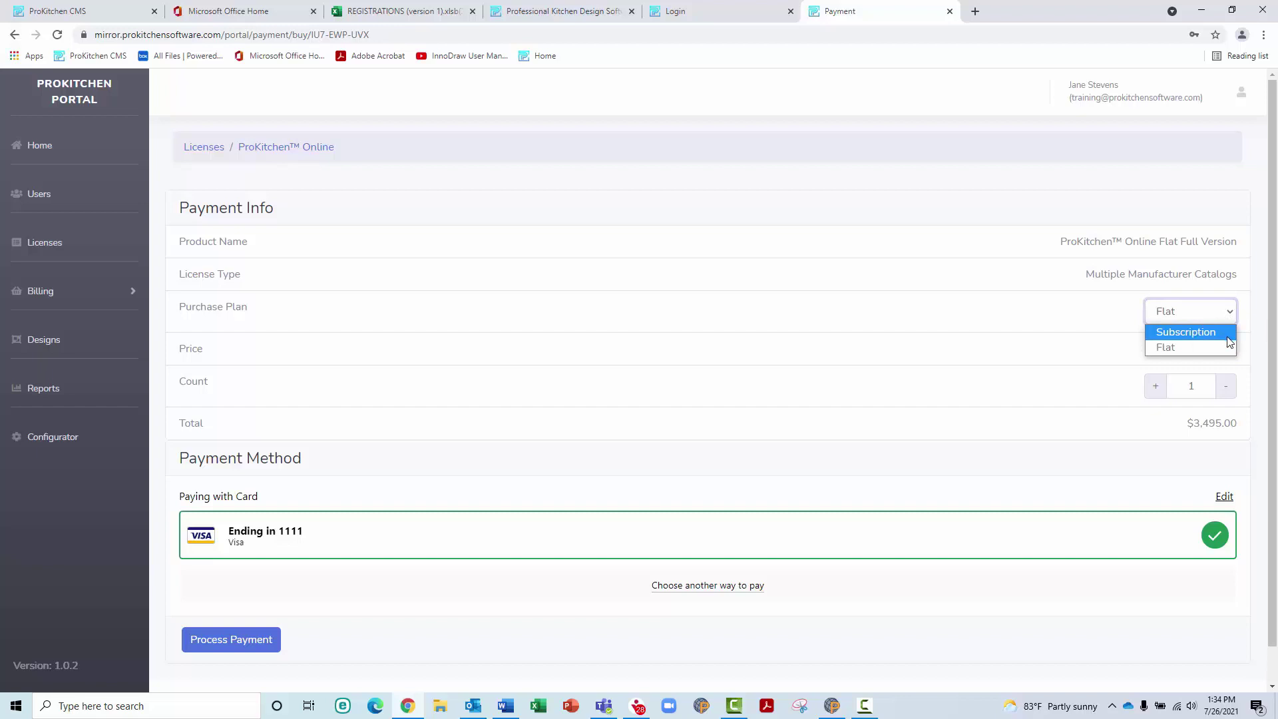
pyautogui.click(1228, 347)
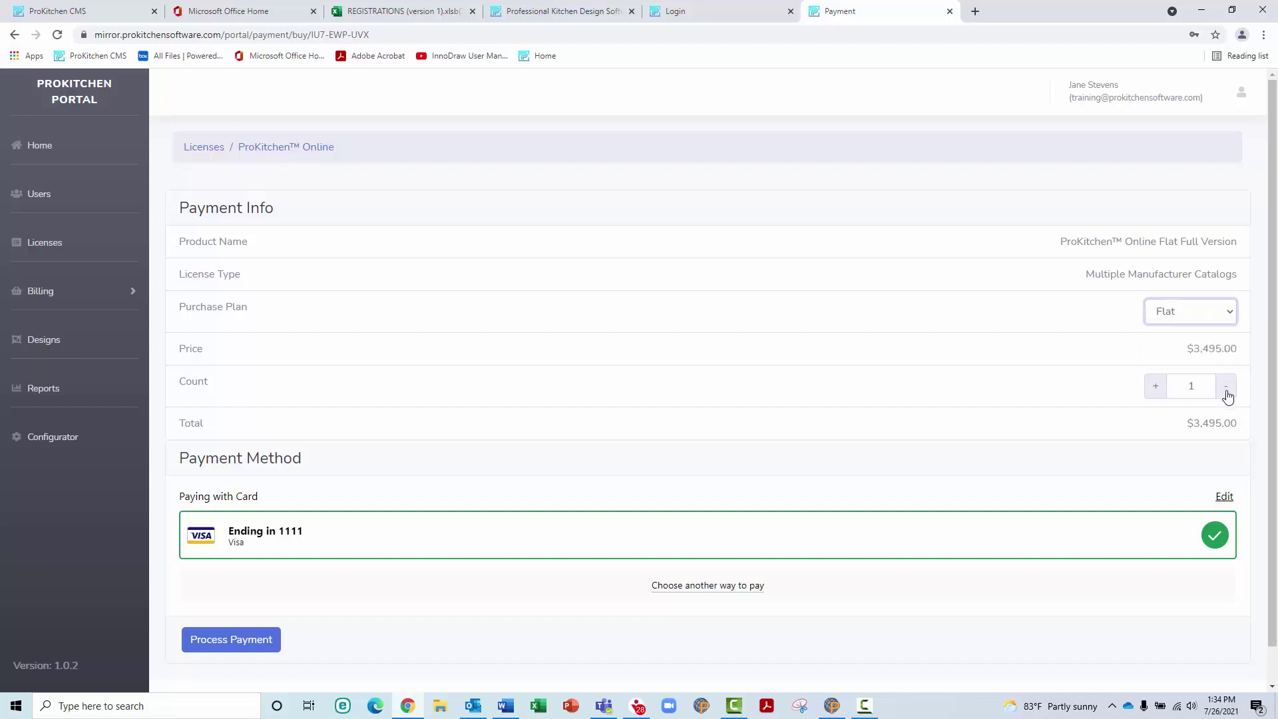
pyautogui.click(1156, 387)
pyautogui.scroll(-1, 701, 443)
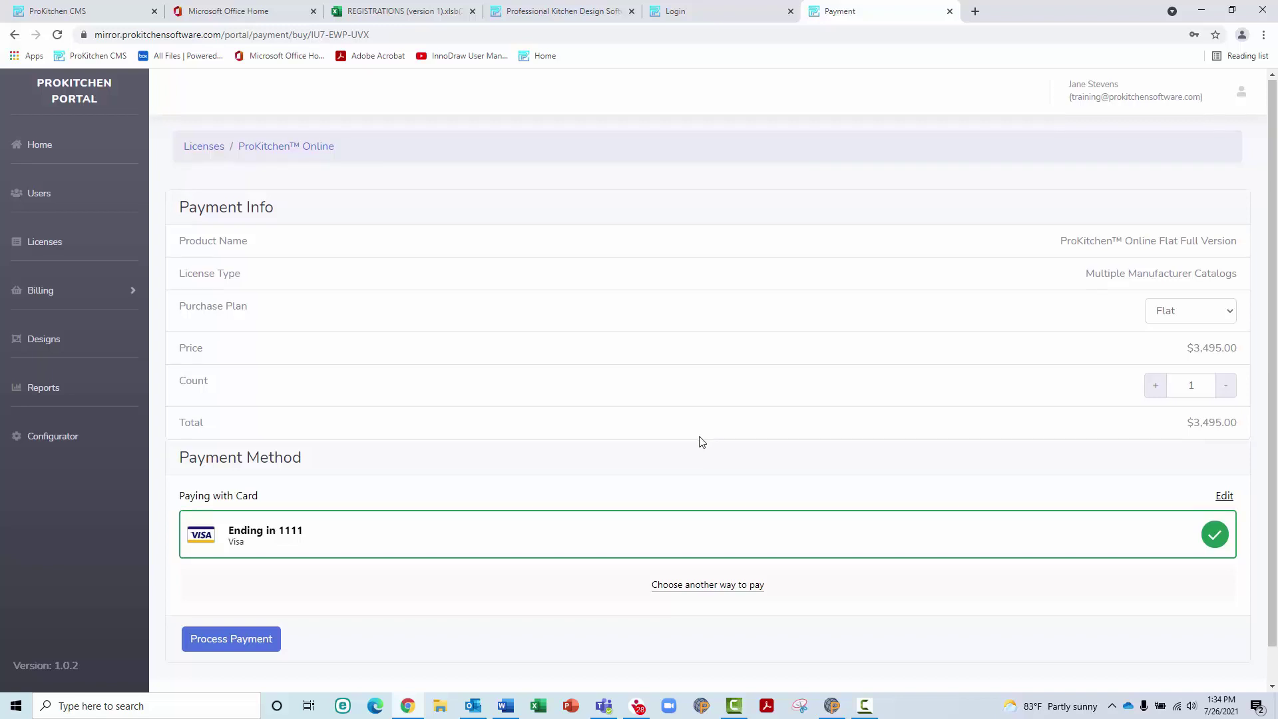
pyautogui.scroll(-1, 701, 443)
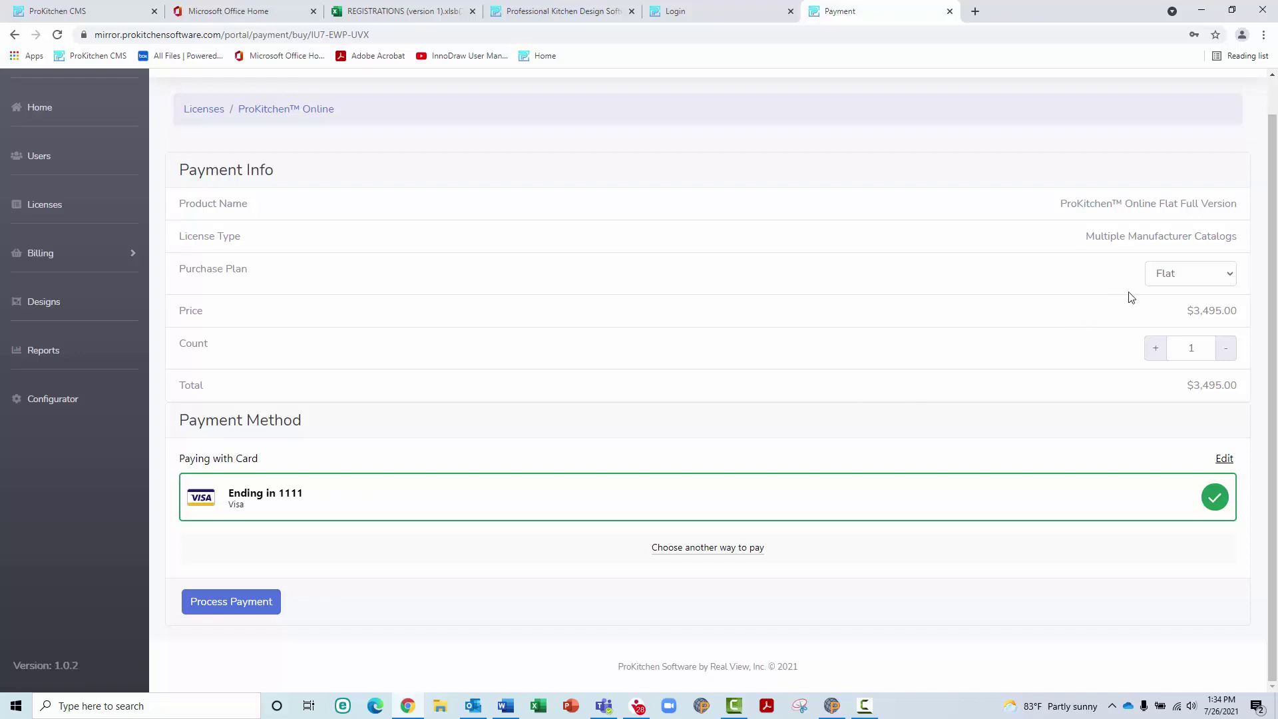
pyautogui.click(1156, 283)
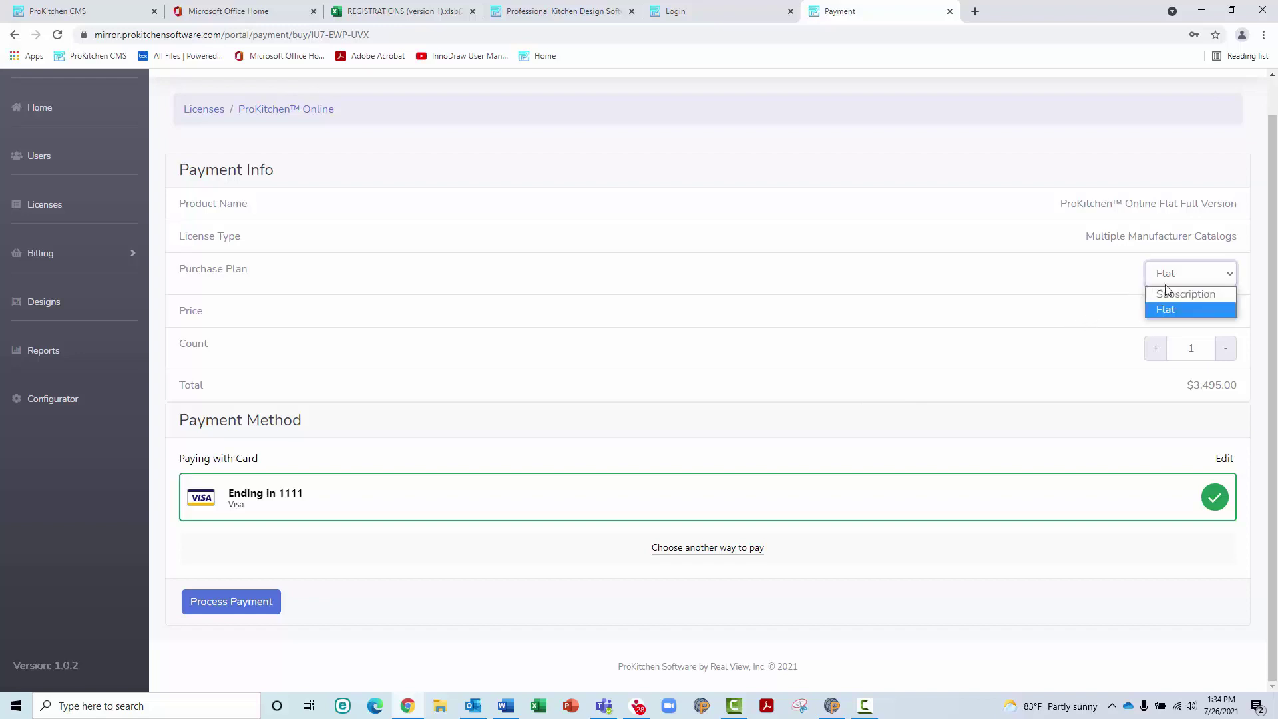
pyautogui.click(1167, 294)
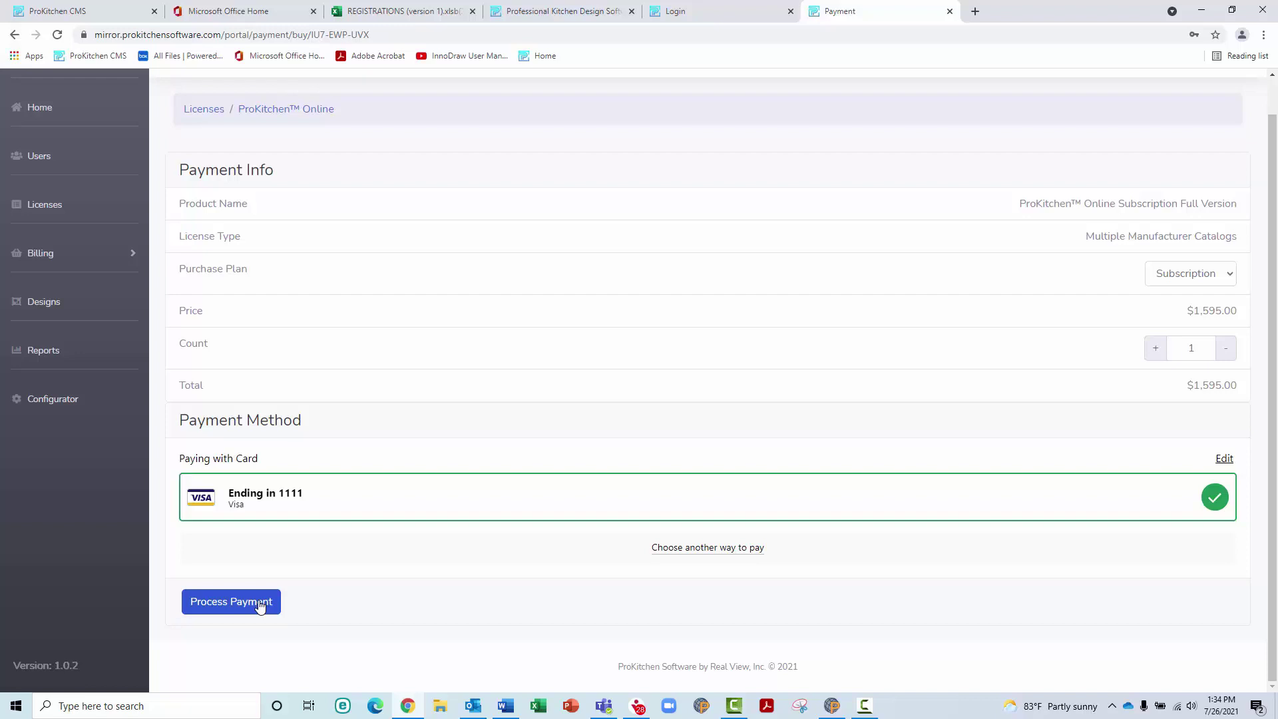
pyautogui.click(260, 602)
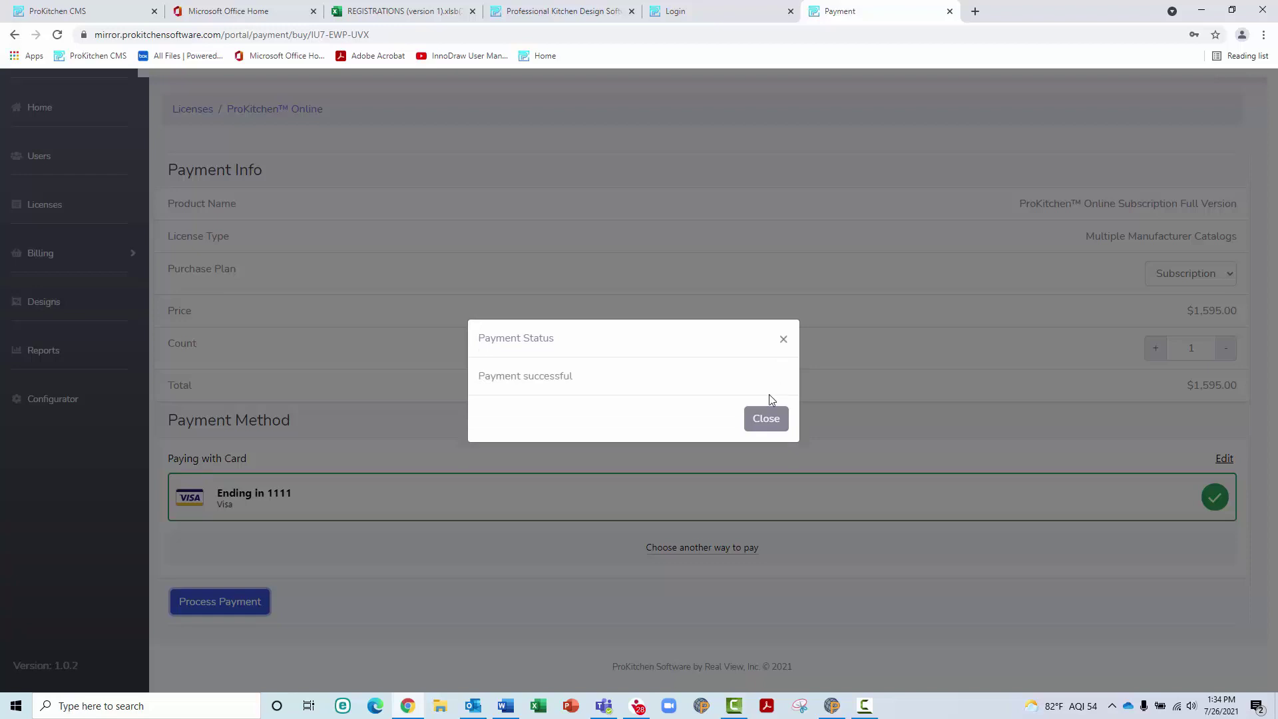
pyautogui.click(766, 419)
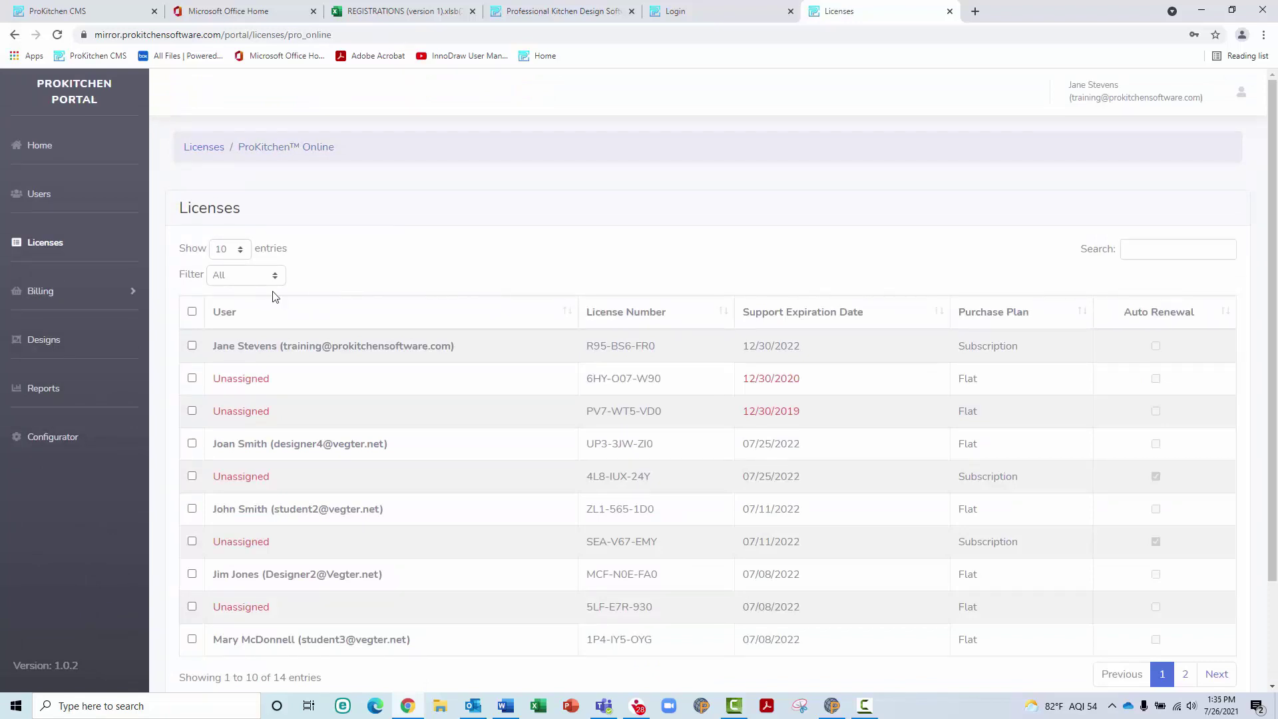
# Remove the designer from the Flat licence expiring 07/25/2022, leaving it Unassigned
pyautogui.click(273, 451)
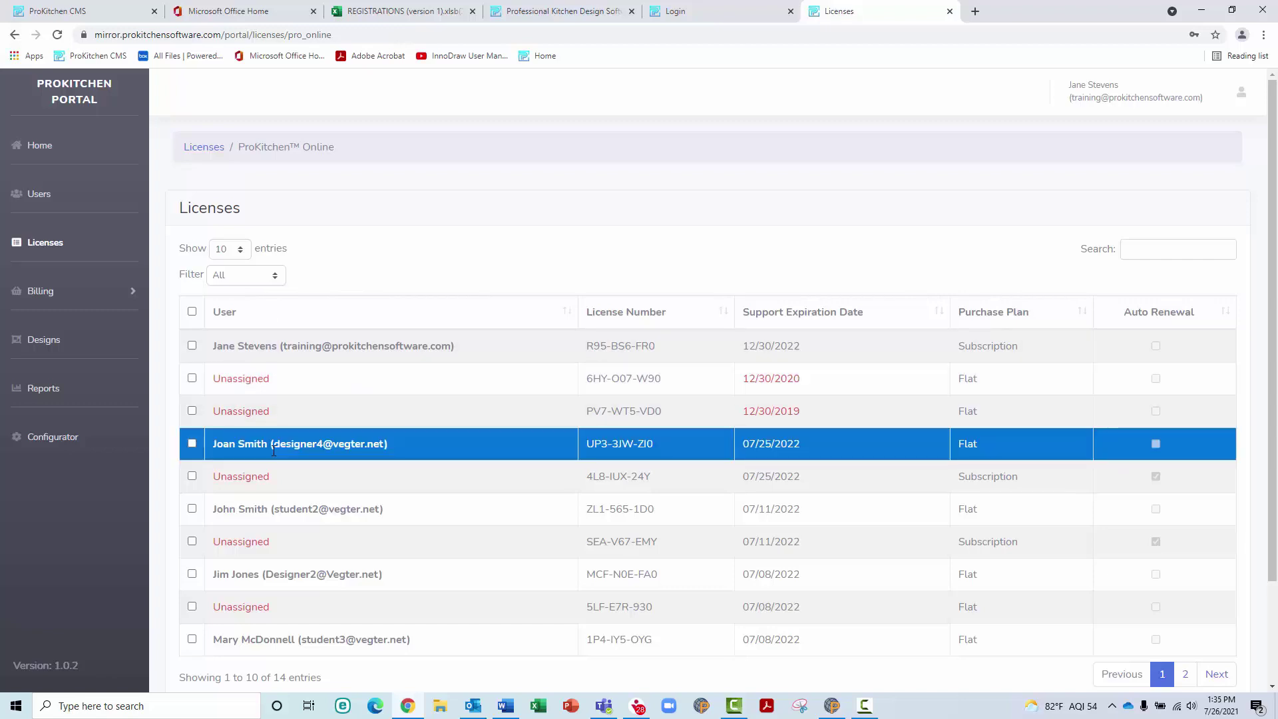
pyautogui.scroll(-2, 274, 451)
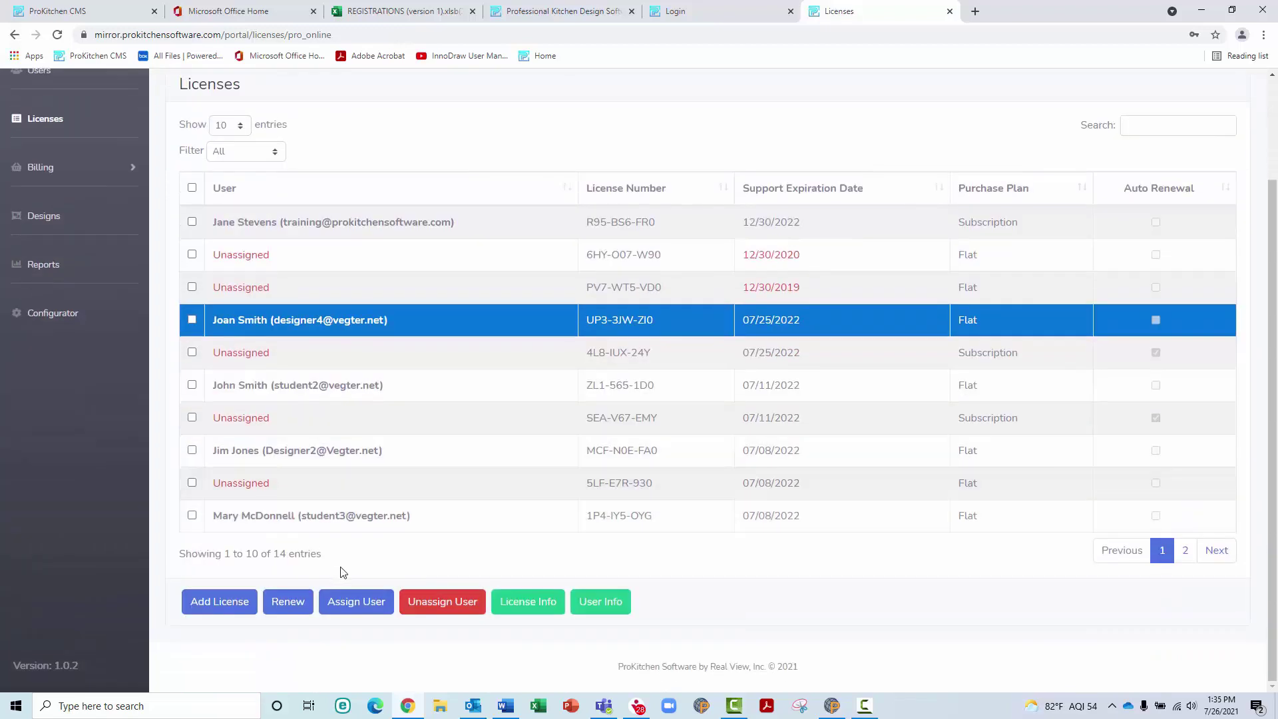
pyautogui.click(433, 607)
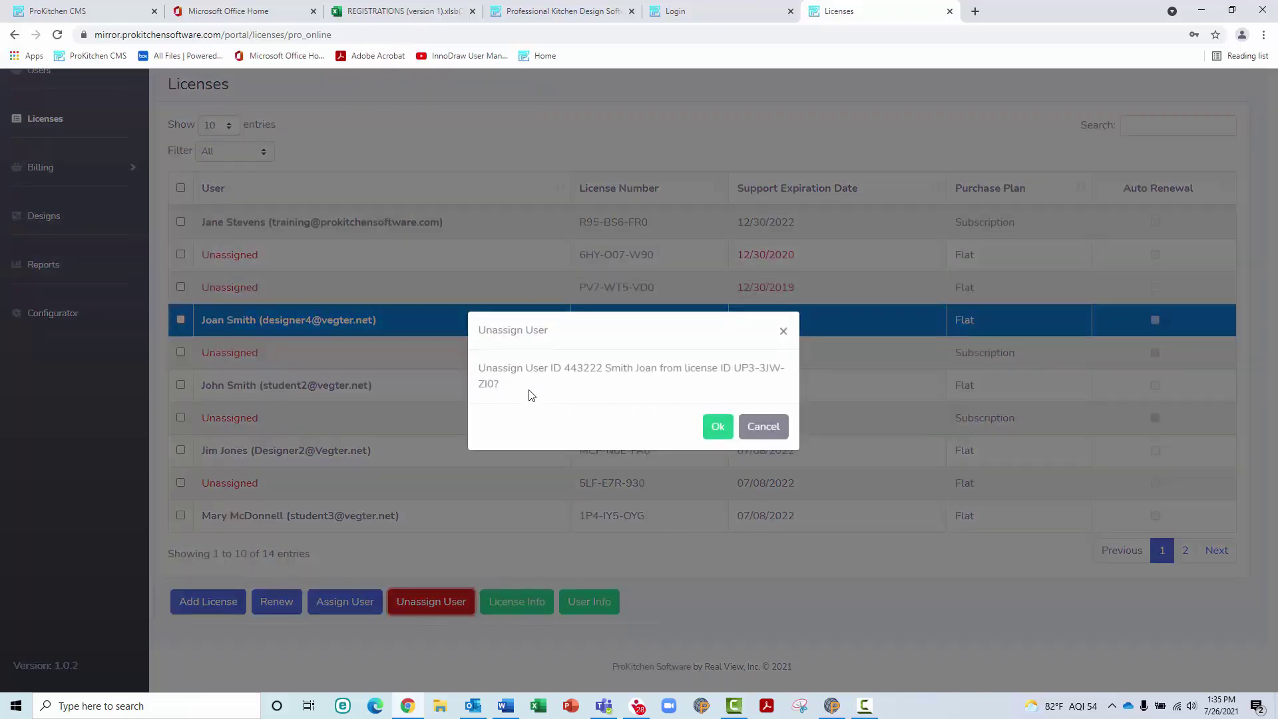
pyautogui.click(718, 426)
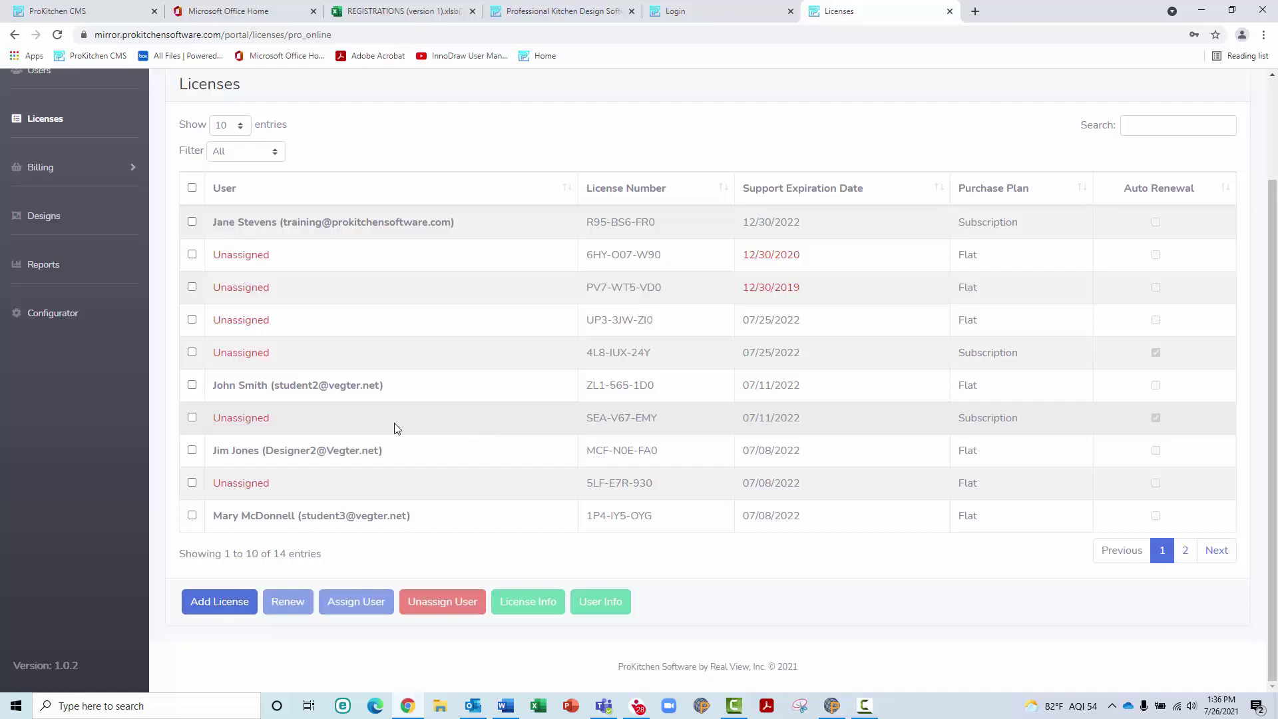
# Enable Support Auto Renew on the designer's Flat license expiring 07/08/2022, then return to the licenses list
pyautogui.click(315, 448)
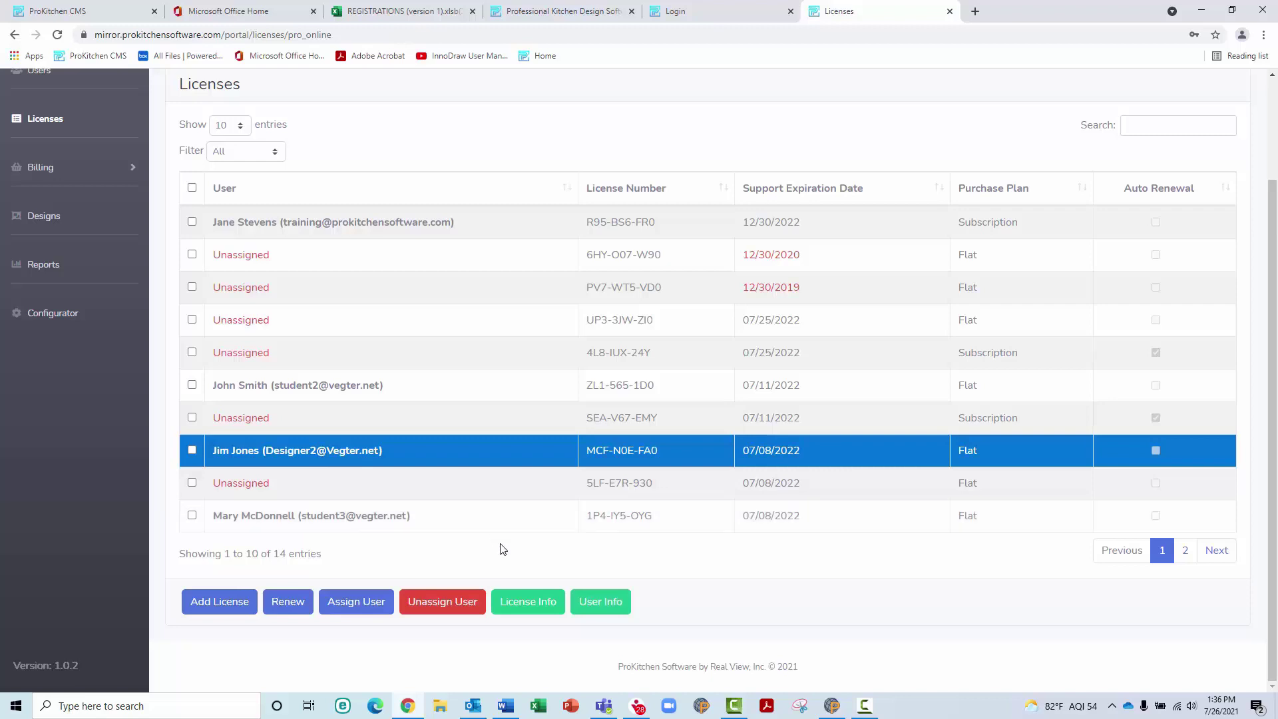
pyautogui.click(524, 603)
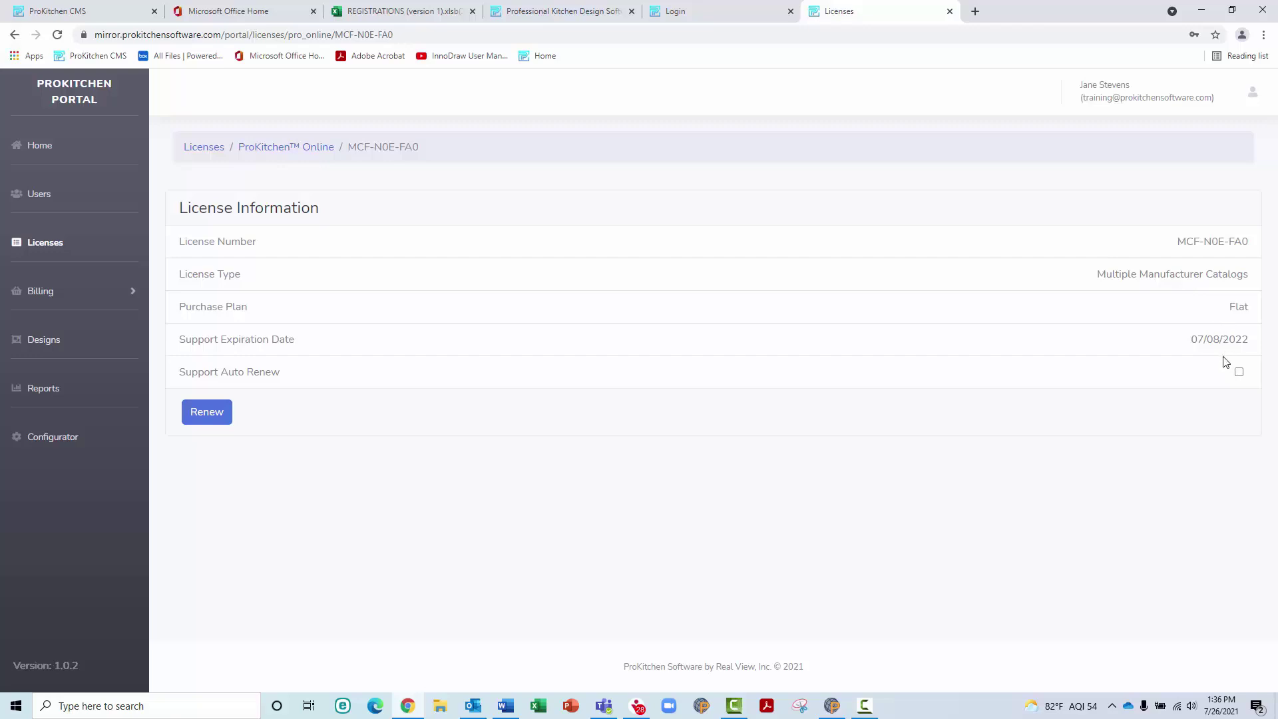
pyautogui.click(1238, 373)
pyautogui.click(1238, 373)
pyautogui.click(1239, 374)
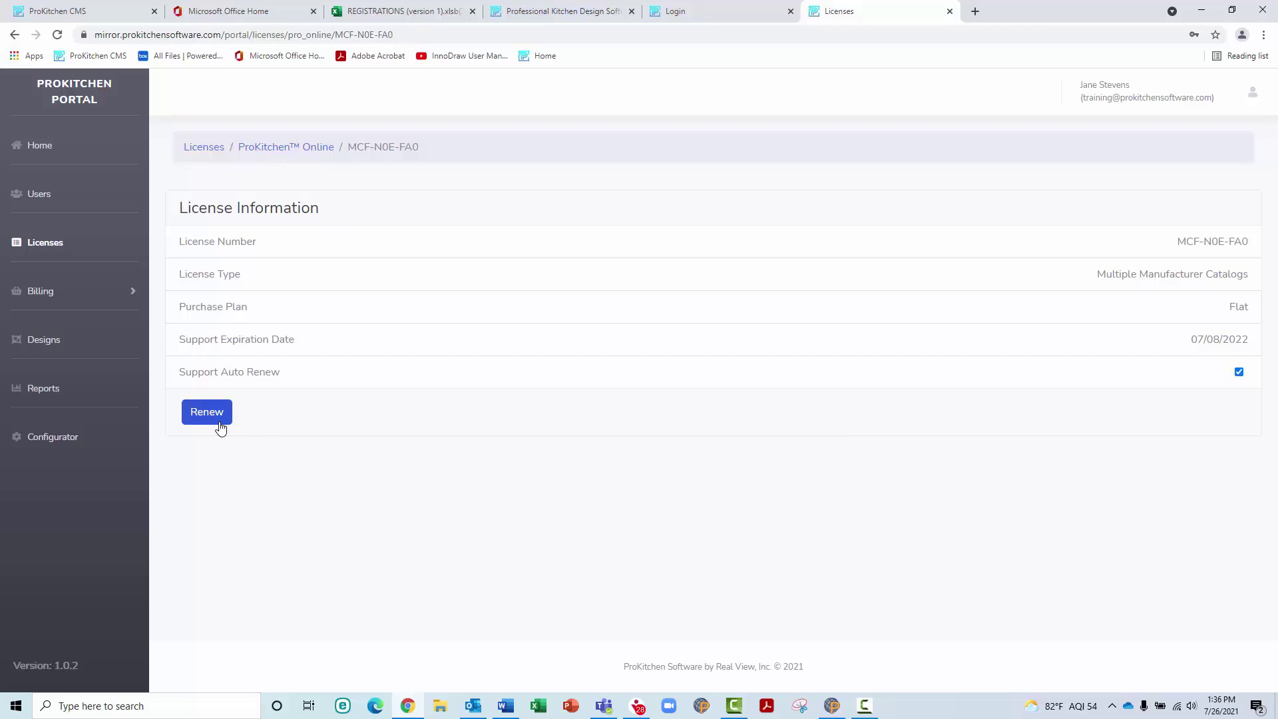
pyautogui.click(285, 148)
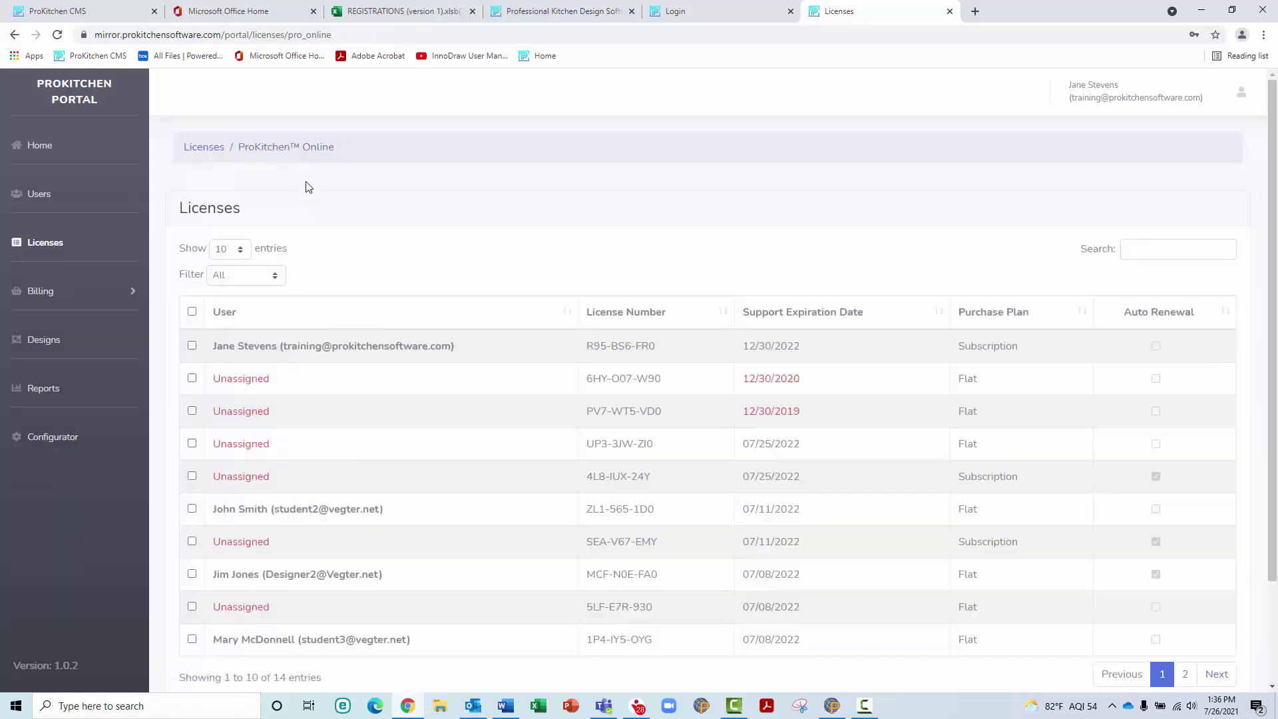
pyautogui.scroll(-2, 317, 240)
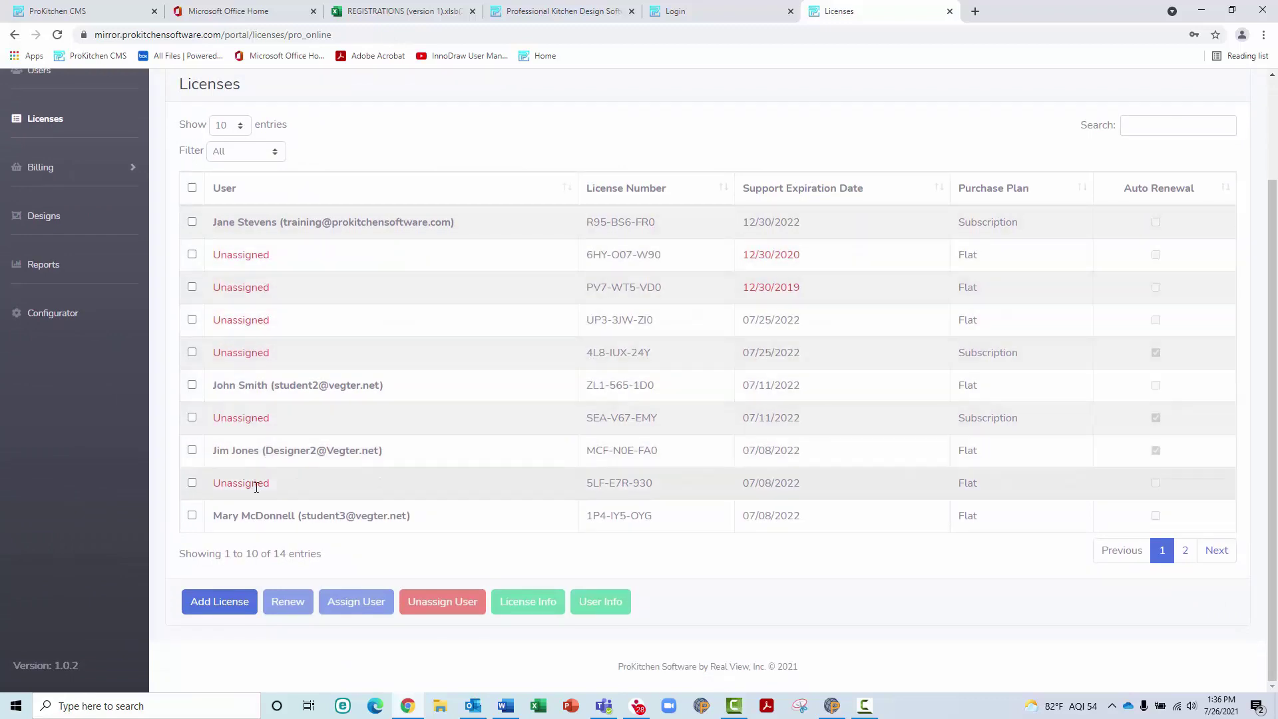
# Open the last licensed designer's User Info page and review their license, user, contact and address details
pyautogui.click(257, 515)
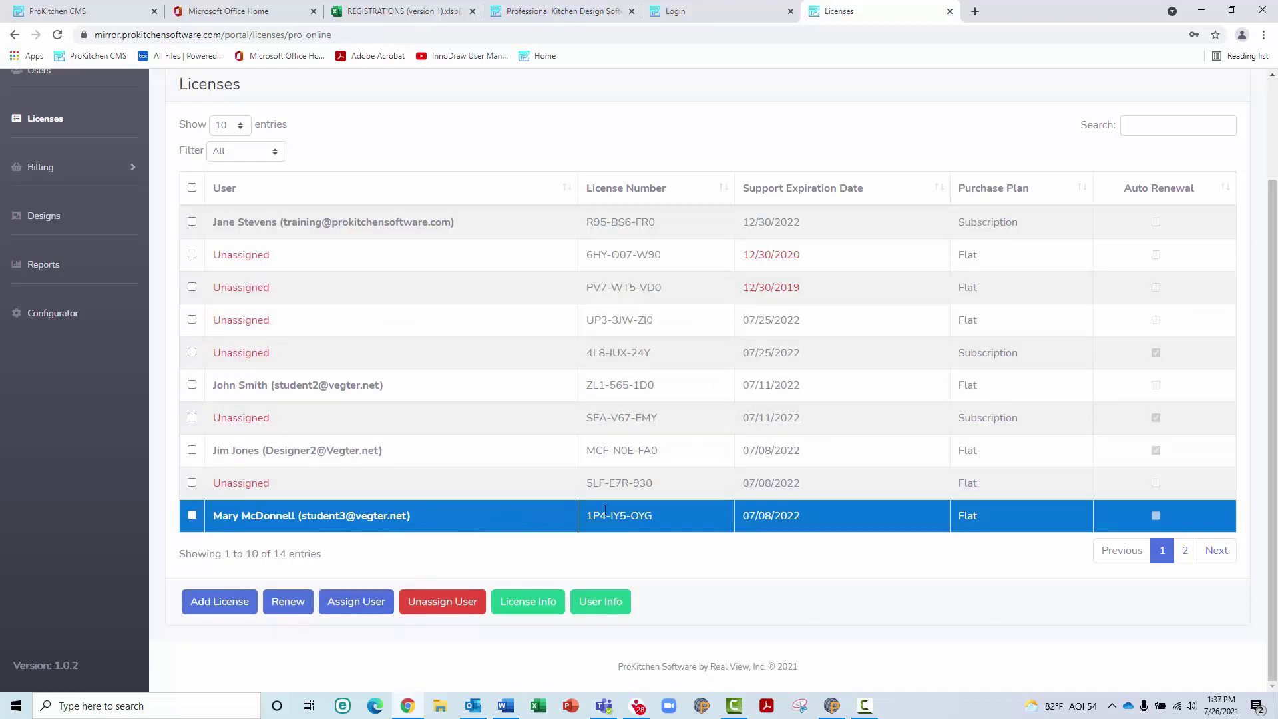
pyautogui.click(599, 608)
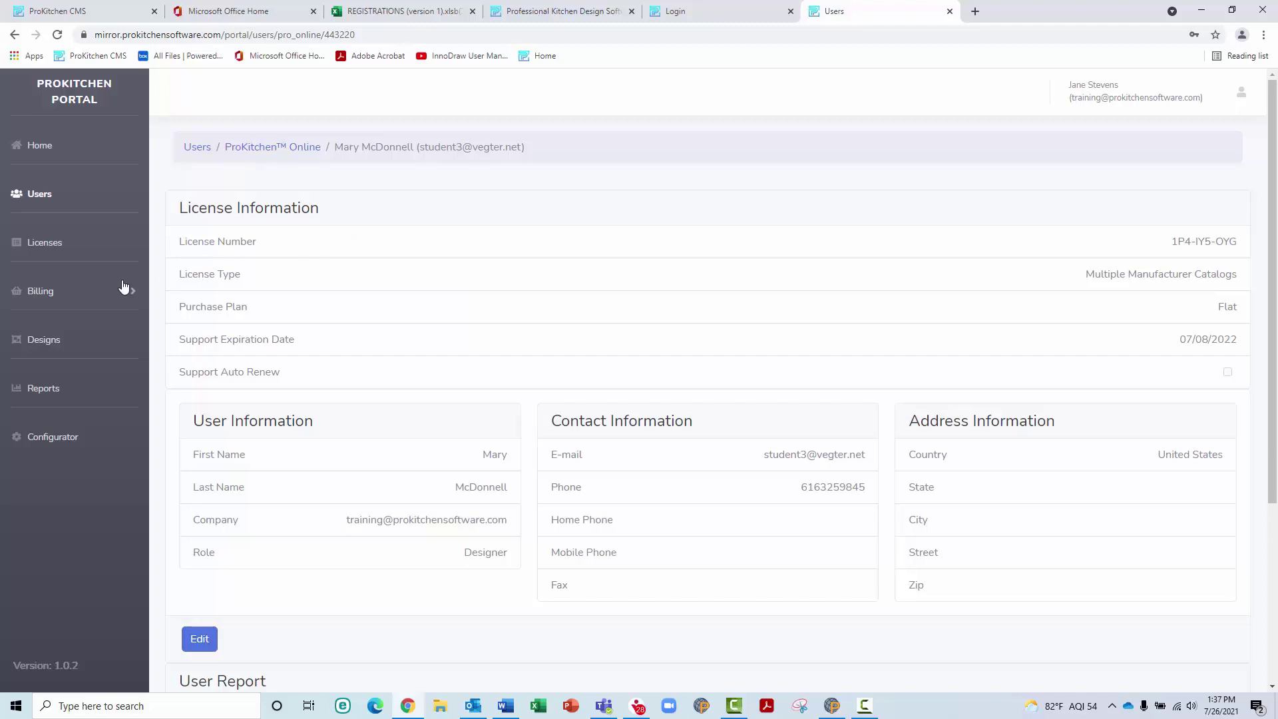
pyautogui.scroll(-3, 266, 466)
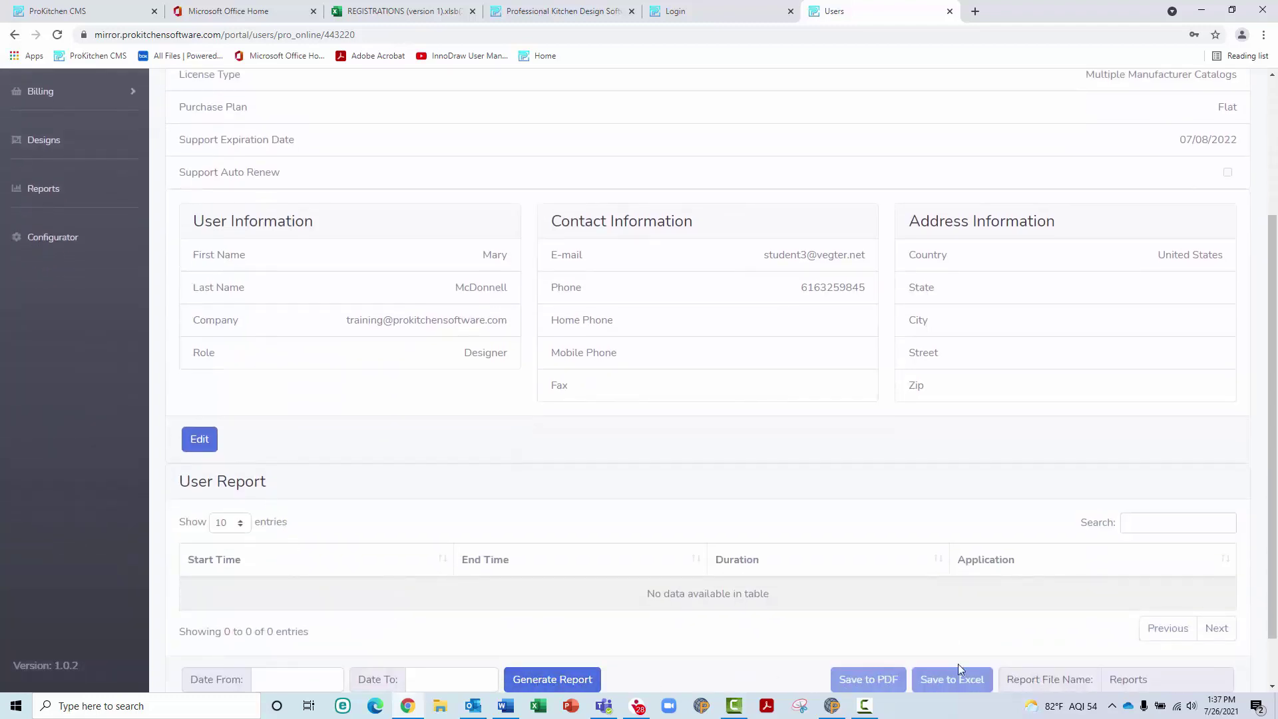
pyautogui.scroll(3, 303, 533)
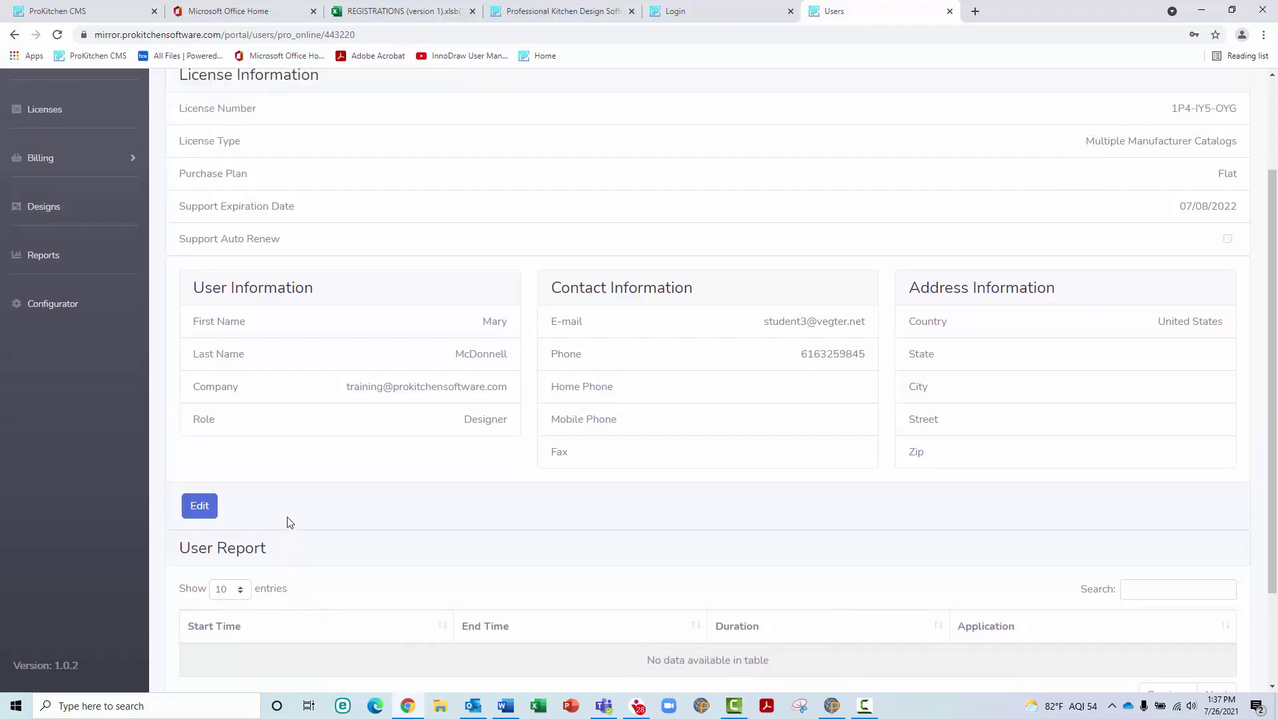
pyautogui.click(59, 292)
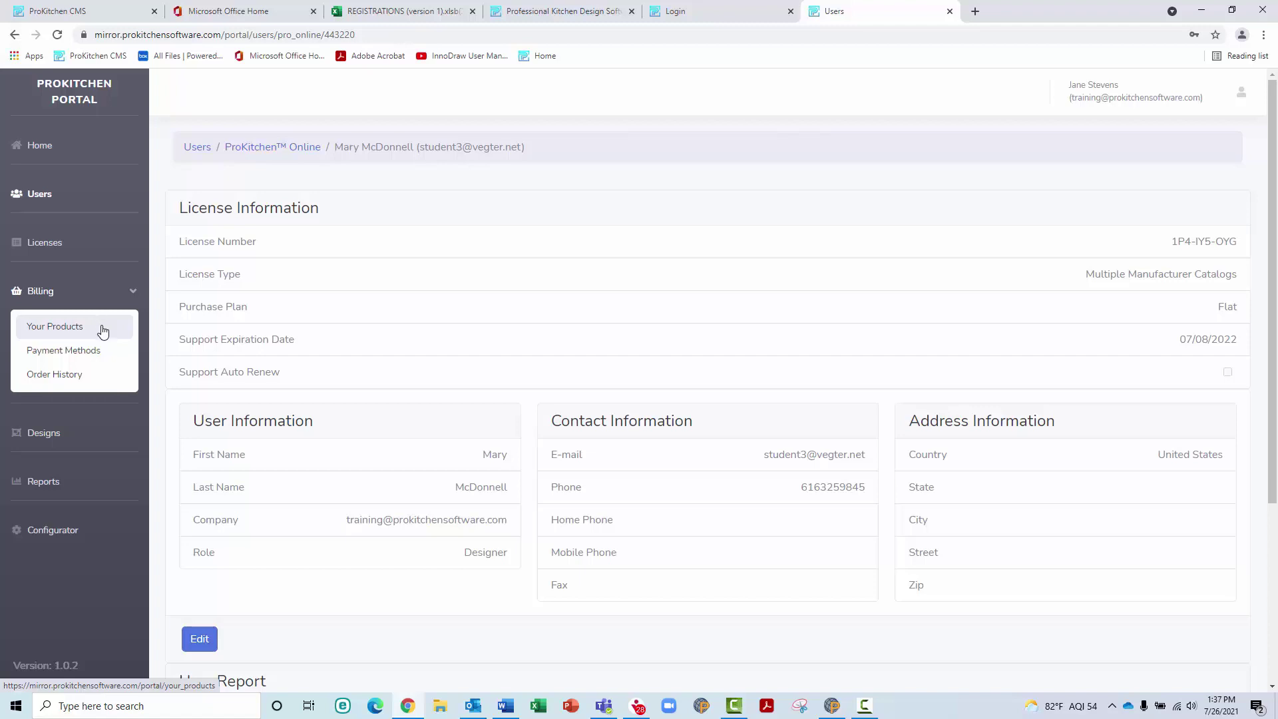
# Assign the unassigned ProKitchen™ Online license expiring 12/30/2020 to an unlicensed designer and confirm
pyautogui.click(102, 331)
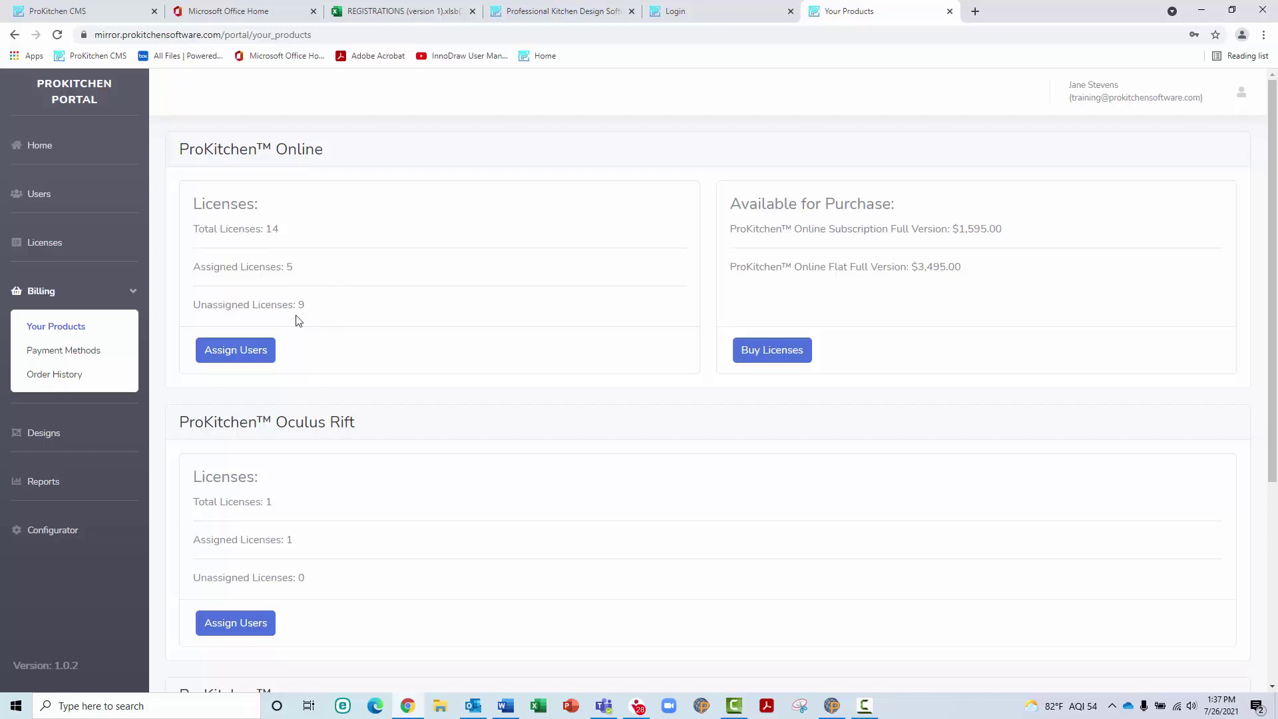
pyautogui.click(251, 358)
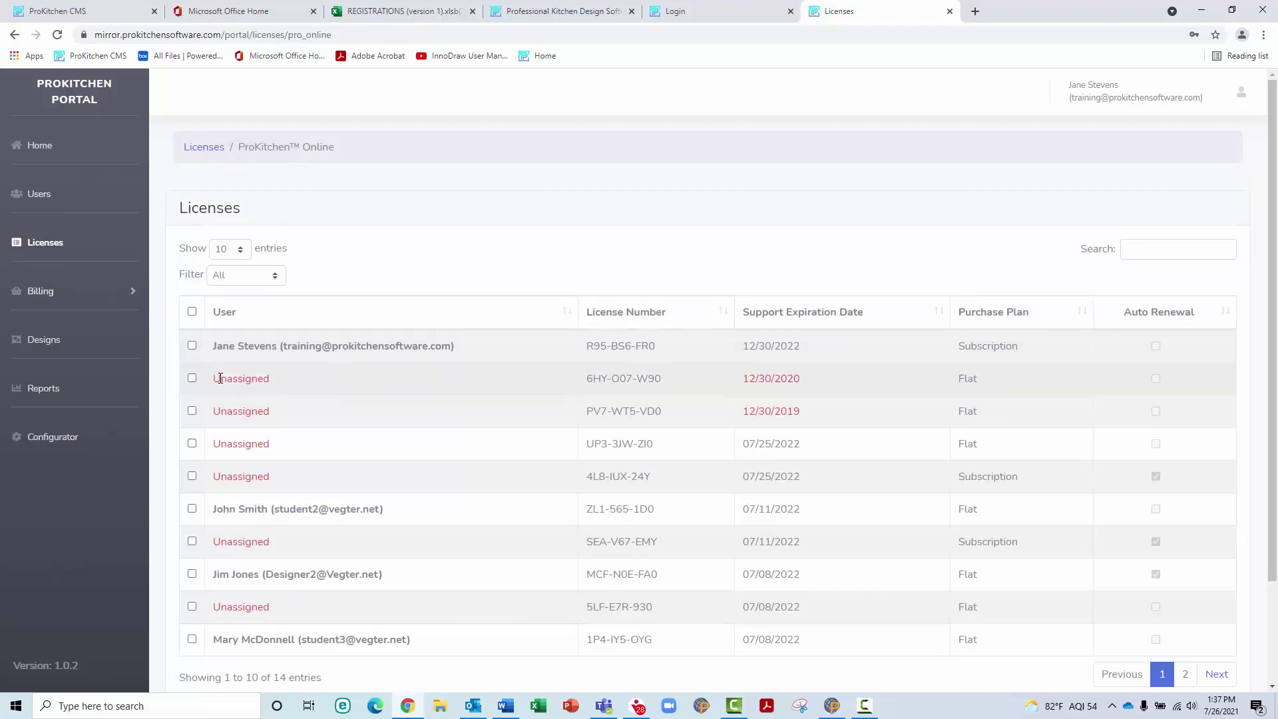
pyautogui.scroll(-2, 219, 376)
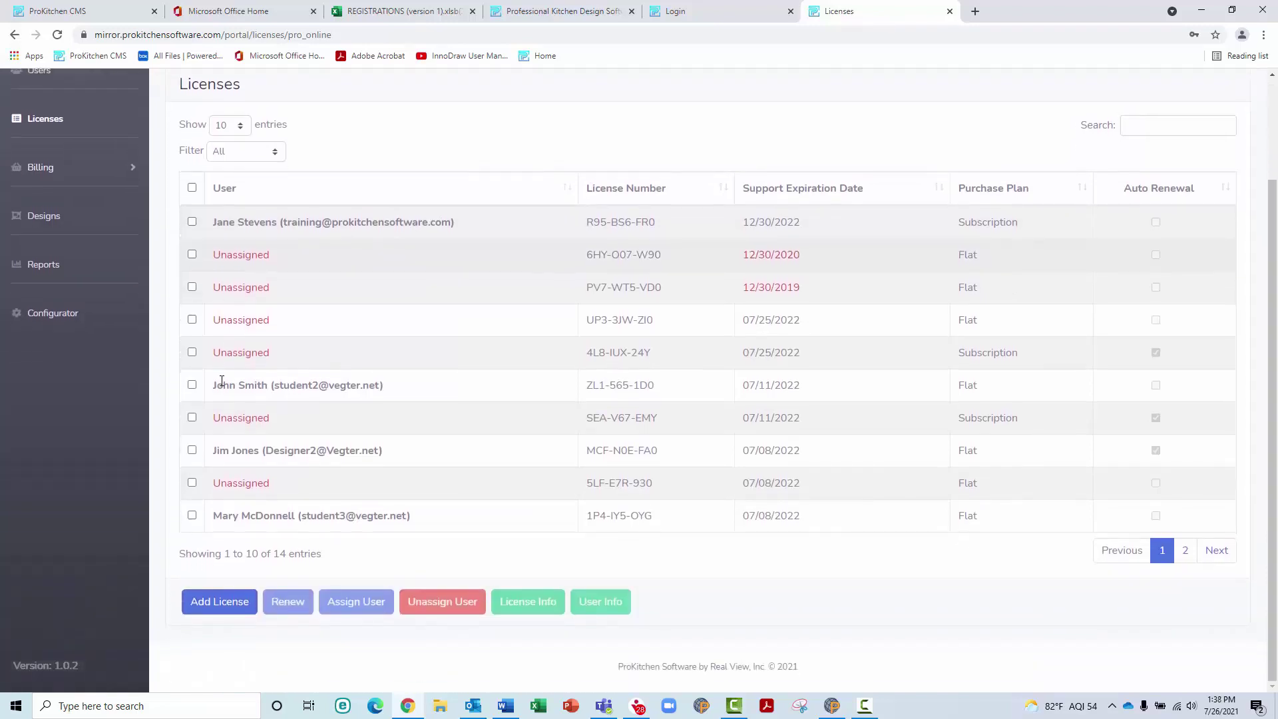
pyautogui.click(262, 267)
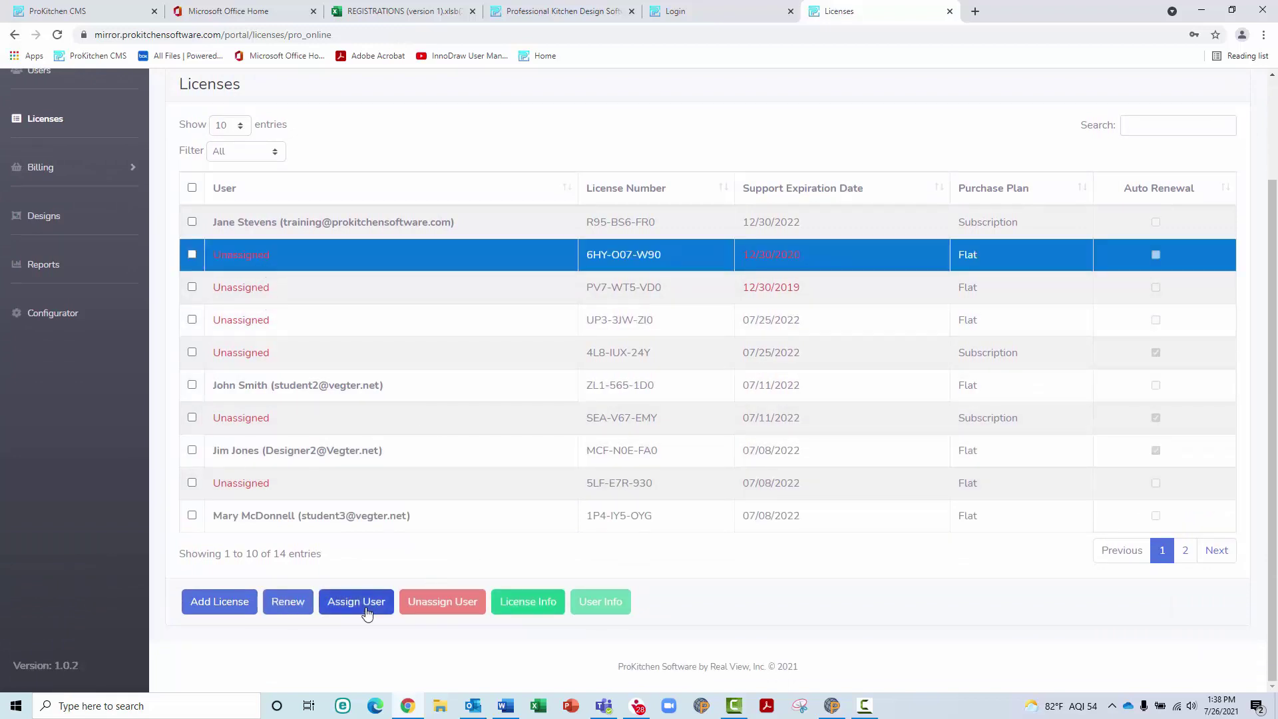
pyautogui.click(363, 607)
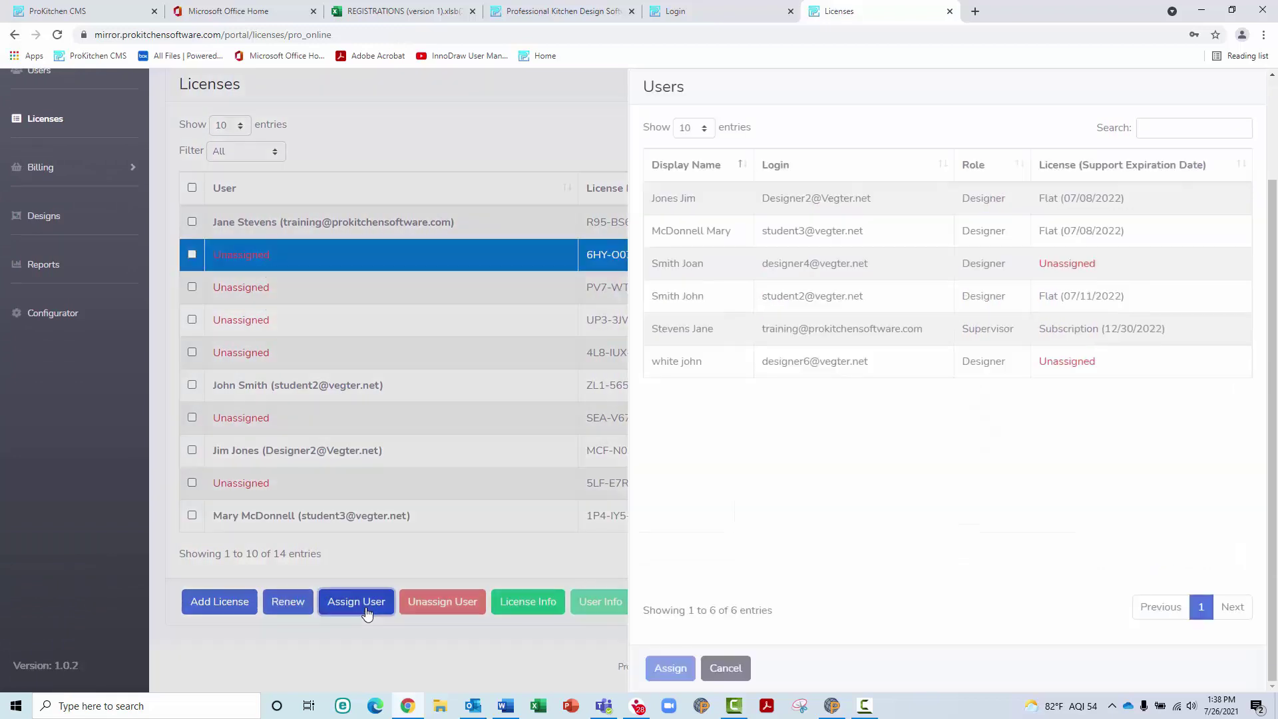
pyautogui.click(737, 276)
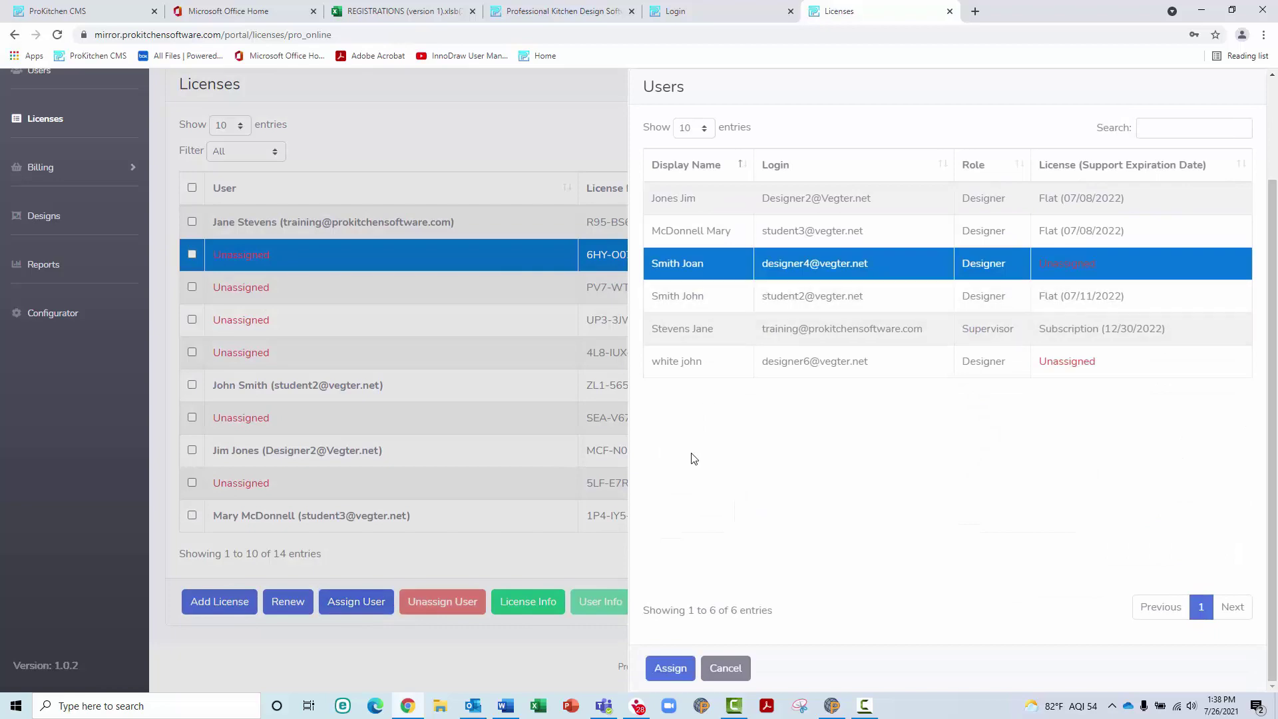
pyautogui.click(672, 669)
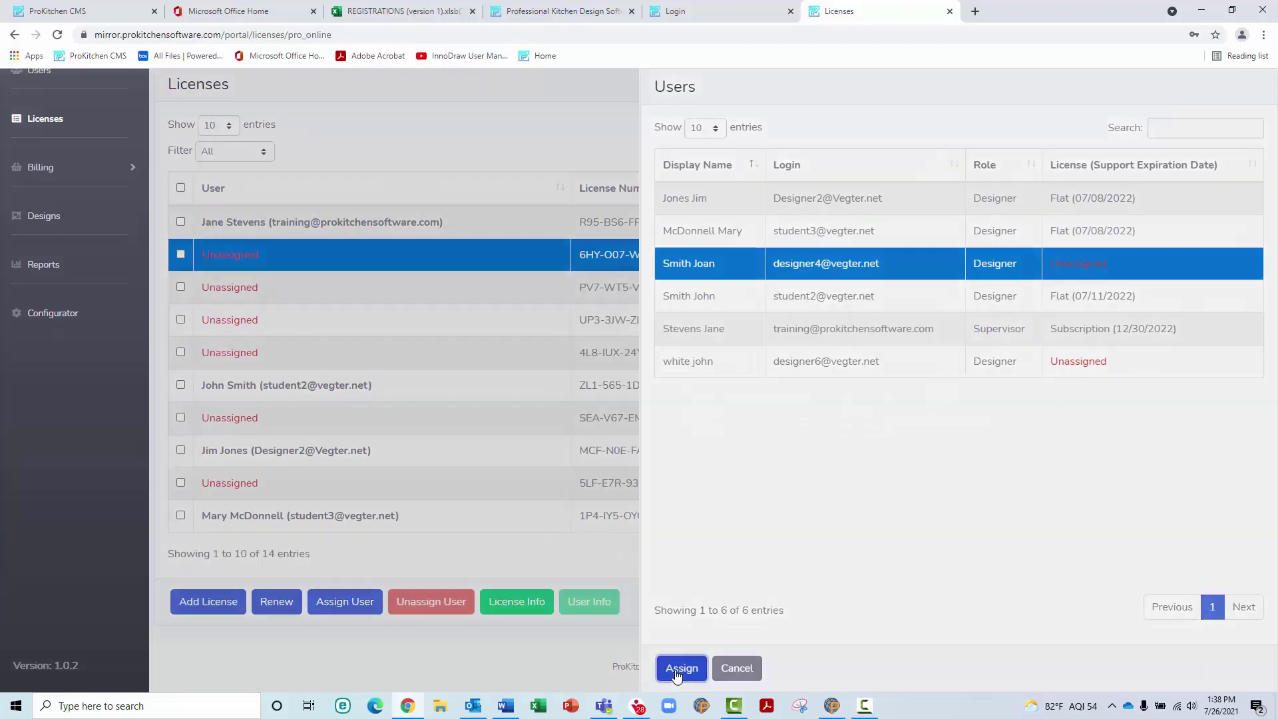
pyautogui.click(719, 418)
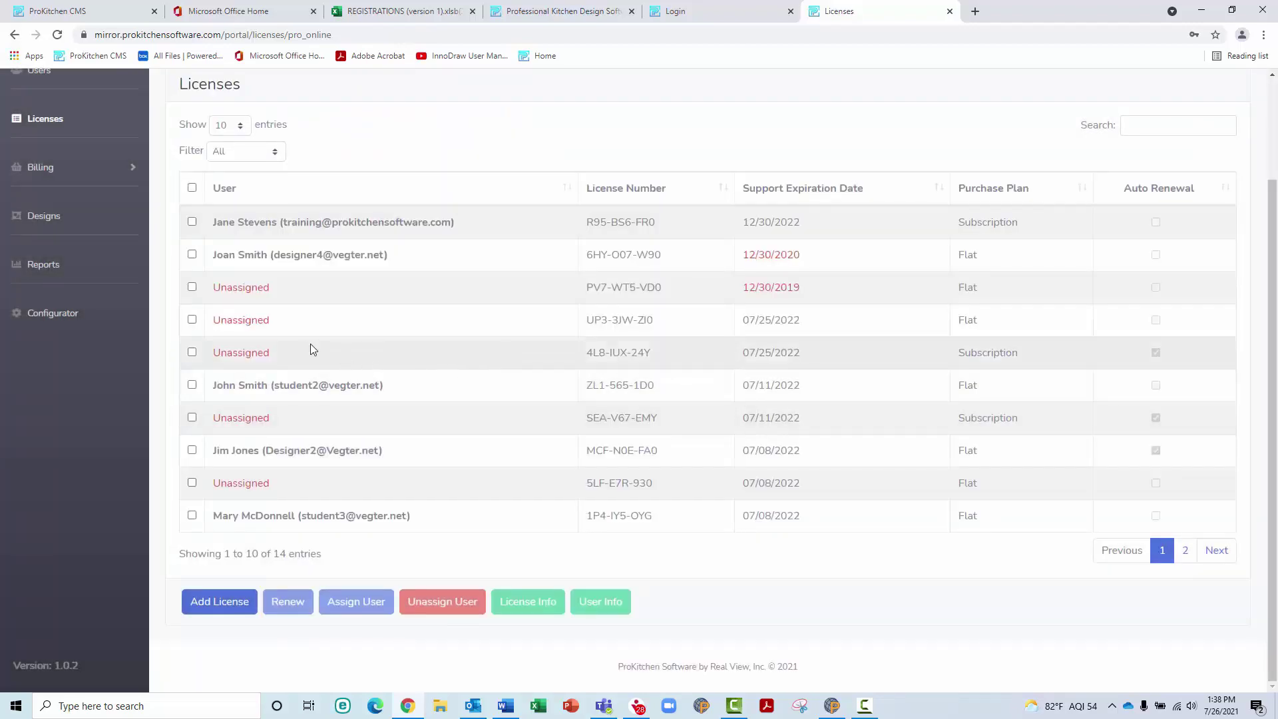
pyautogui.scroll(2, 284, 309)
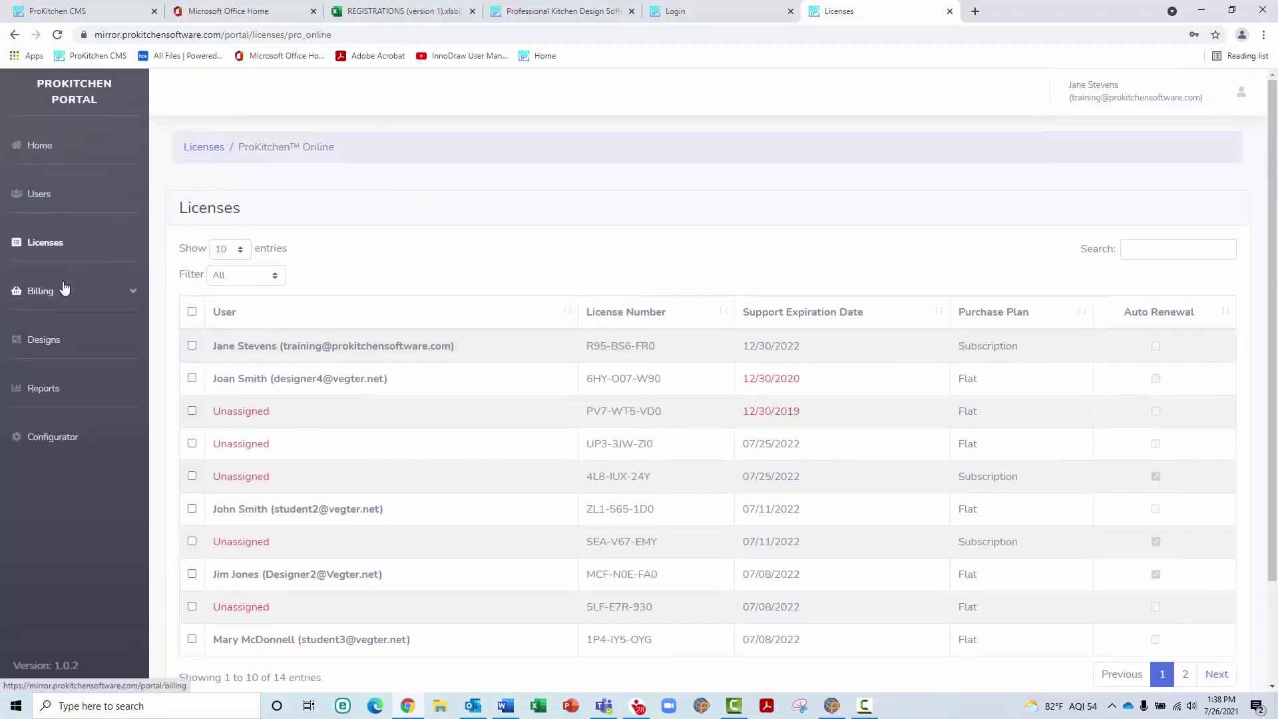
pyautogui.click(128, 291)
# Browse Your Products, Buy Licenses and Oculus Rift Assign Users, ending on the Payment Methods page
pyautogui.click(90, 333)
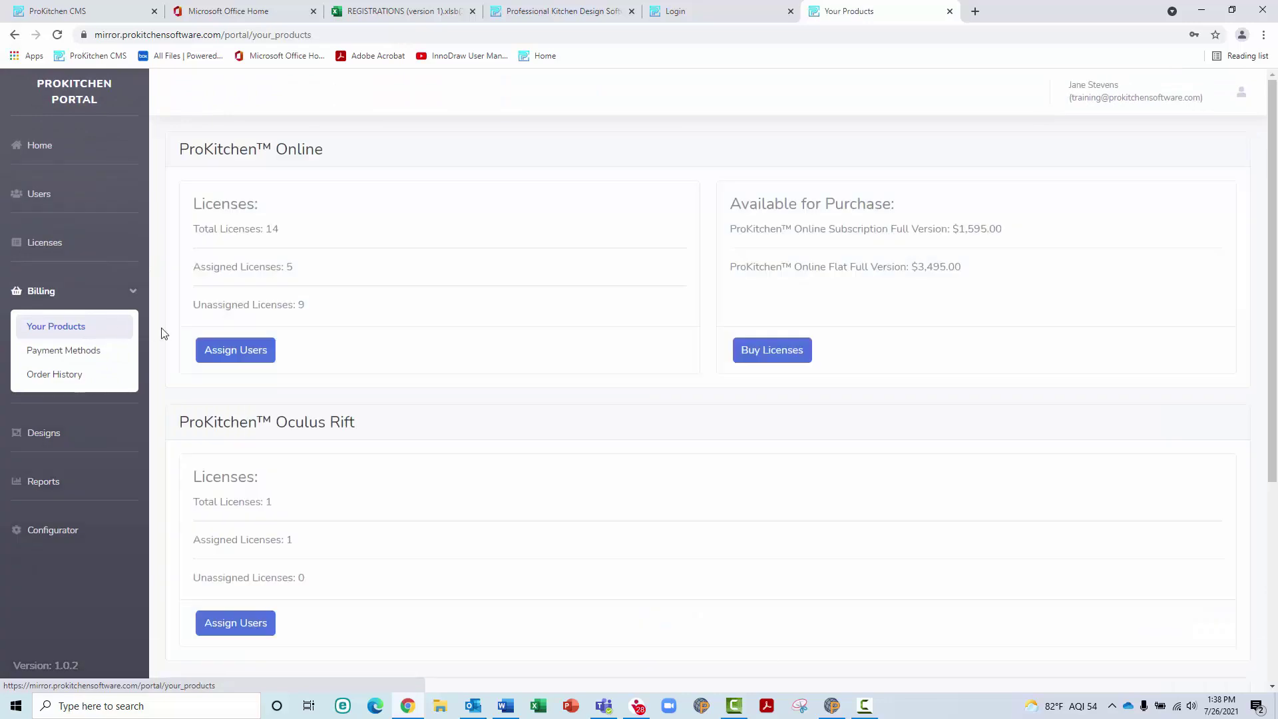
pyautogui.scroll(-1, 250, 294)
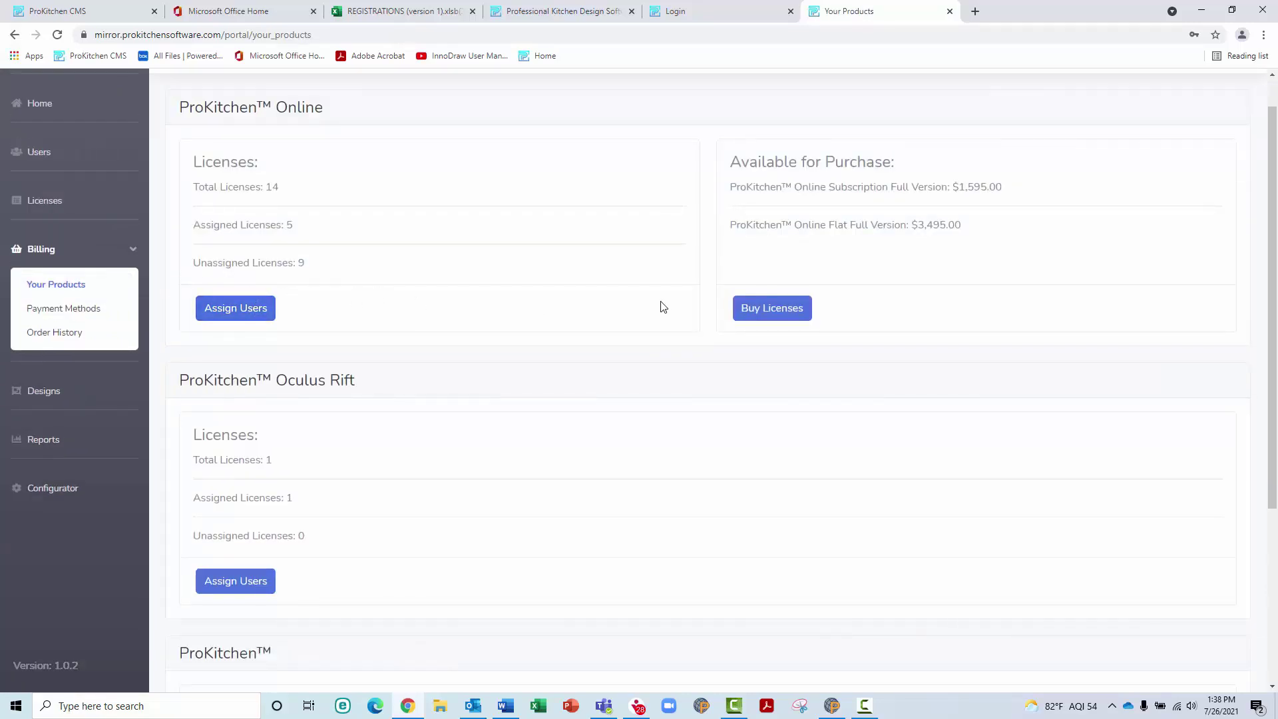
pyautogui.click(761, 307)
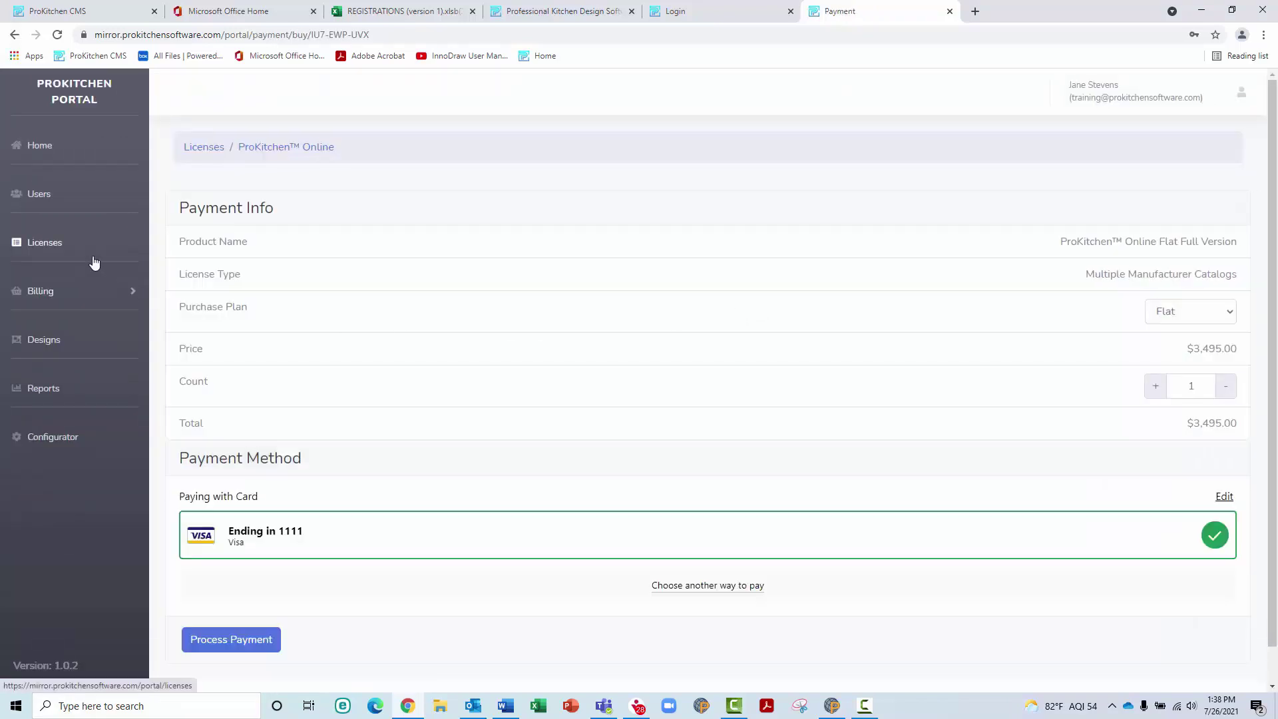
pyautogui.click(94, 263)
pyautogui.click(93, 289)
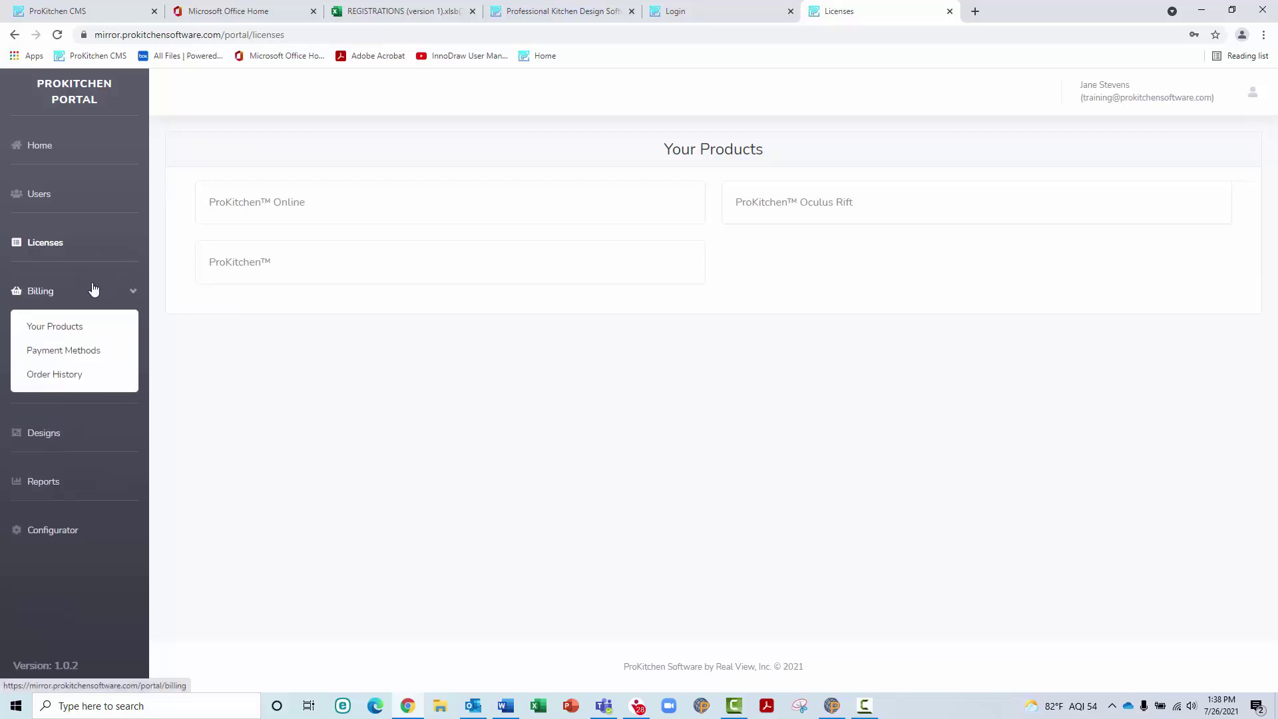
pyautogui.click(97, 330)
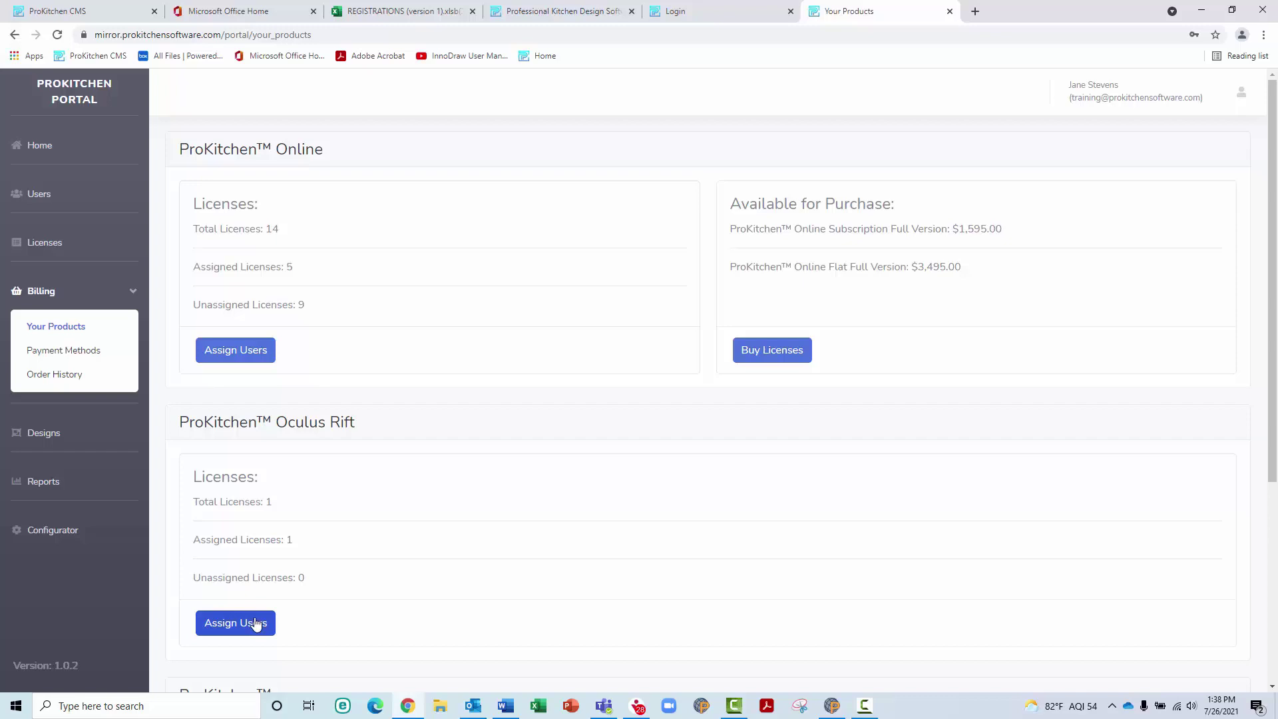
pyautogui.click(257, 624)
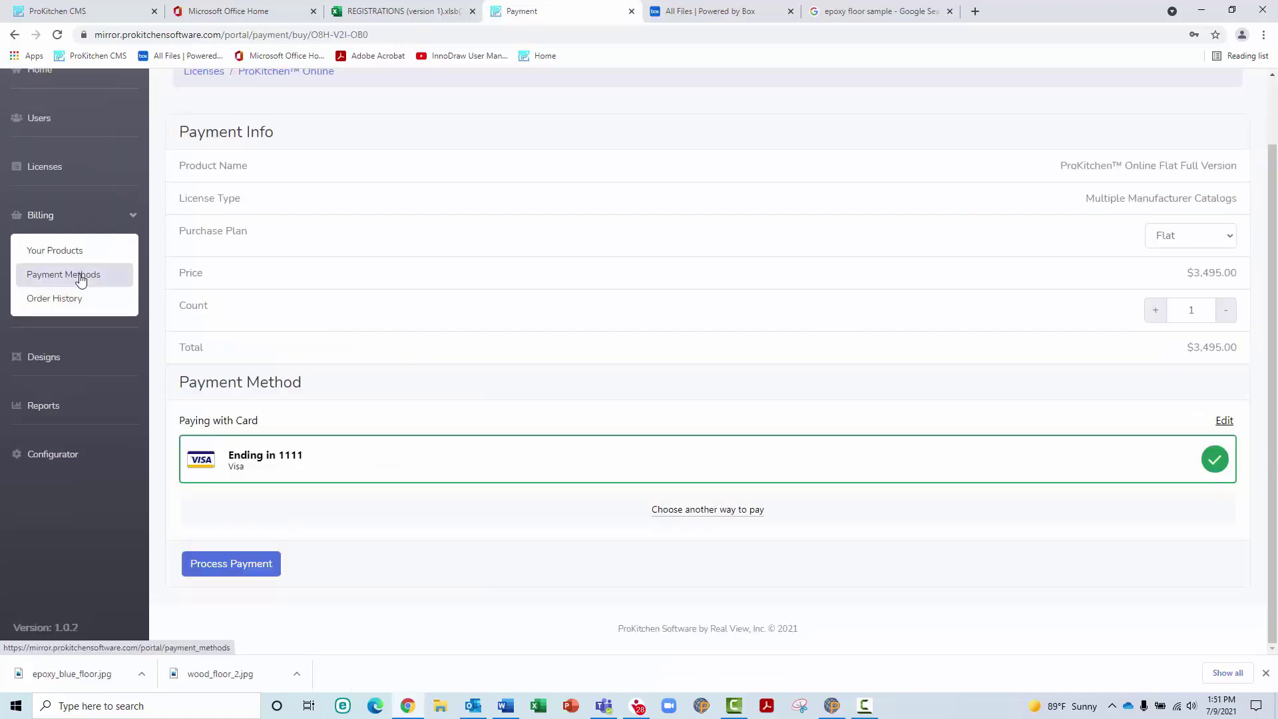
pyautogui.click(81, 279)
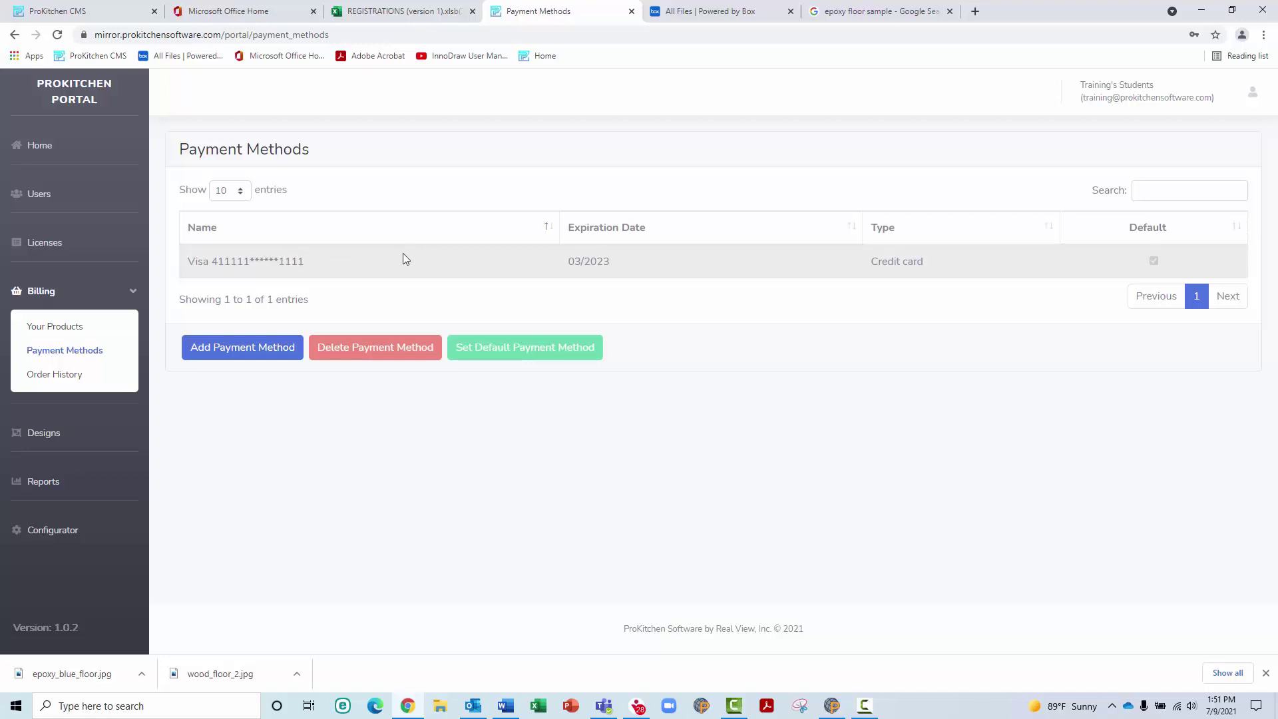
# Add a new Visa card expiring 06/2025 as a payment method, entering the card details
pyautogui.click(310, 267)
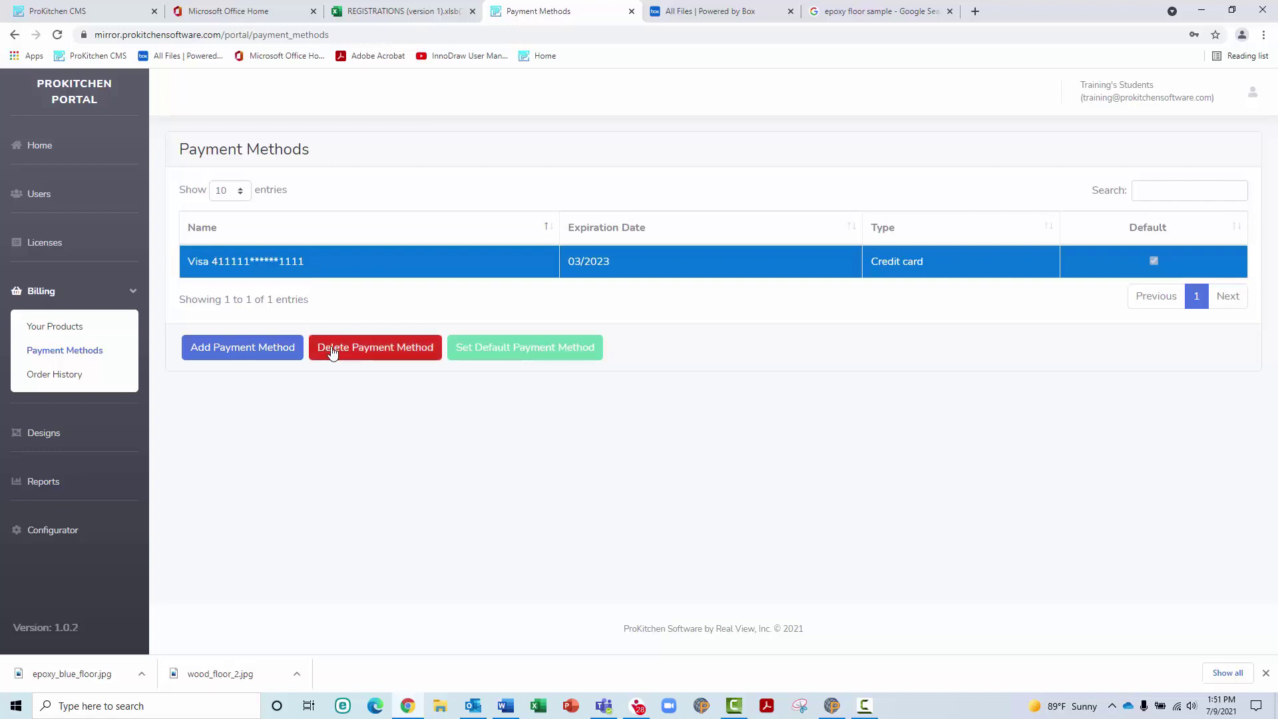
pyautogui.click(257, 343)
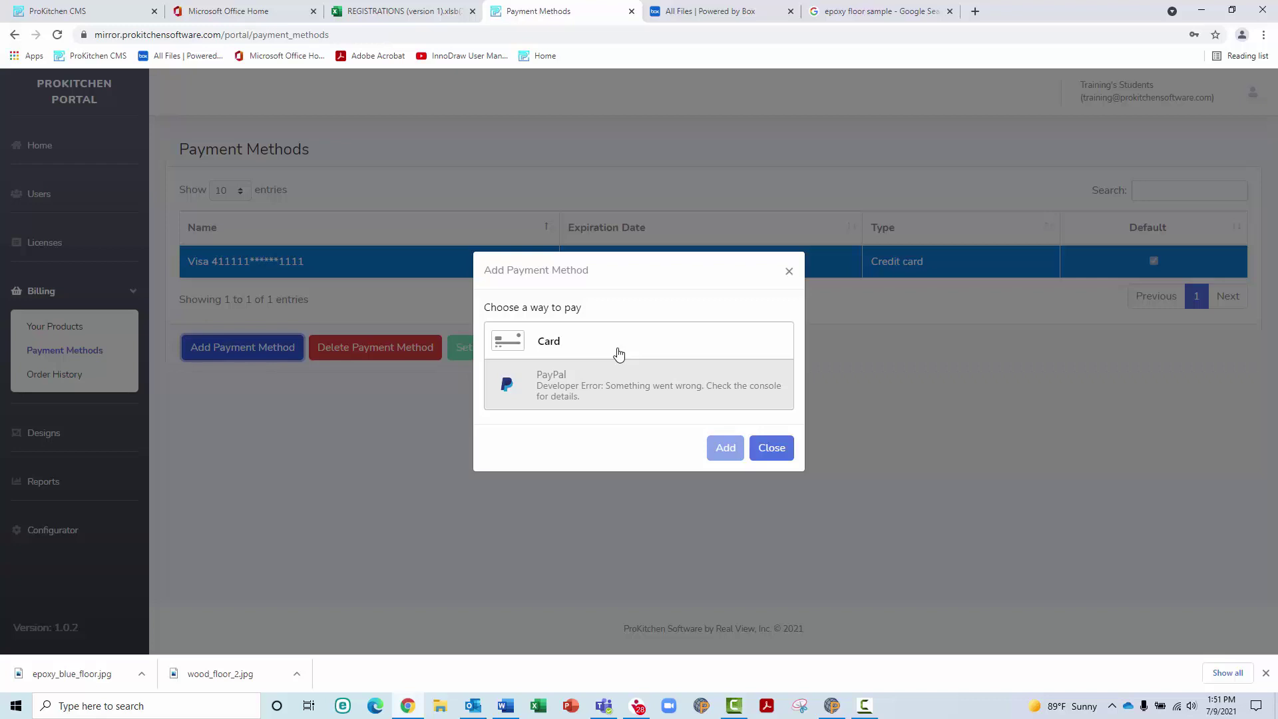
pyautogui.click(619, 354)
pyautogui.click(570, 337)
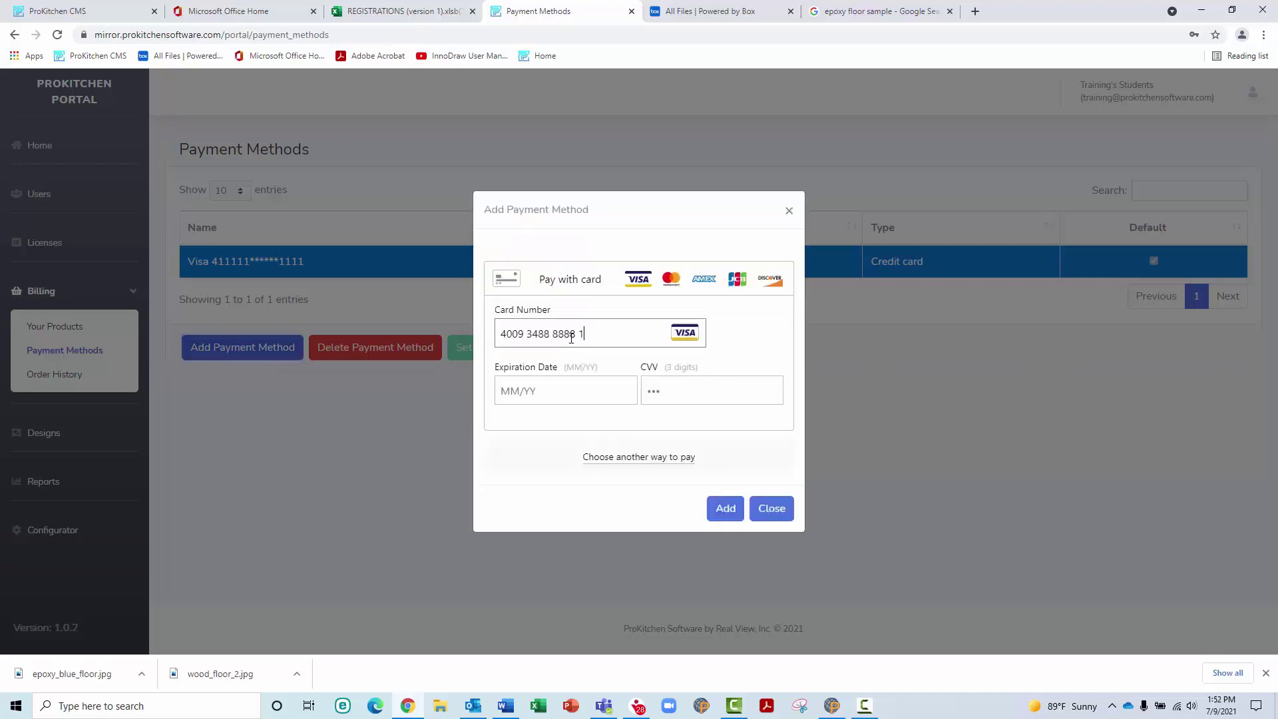
pyautogui.write('0625')
pyautogui.click(724, 506)
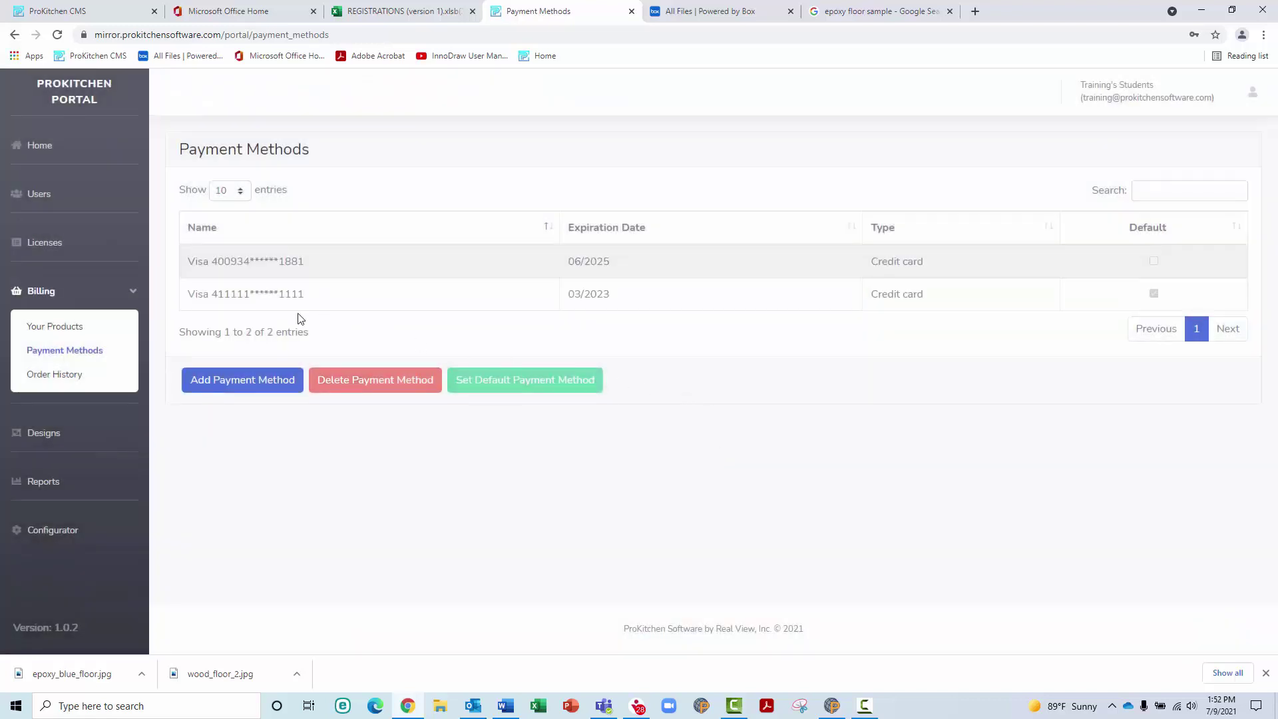
# Make the 06/2025 card the default, delete the old 03/2023 card, and view Order History
pyautogui.click(284, 278)
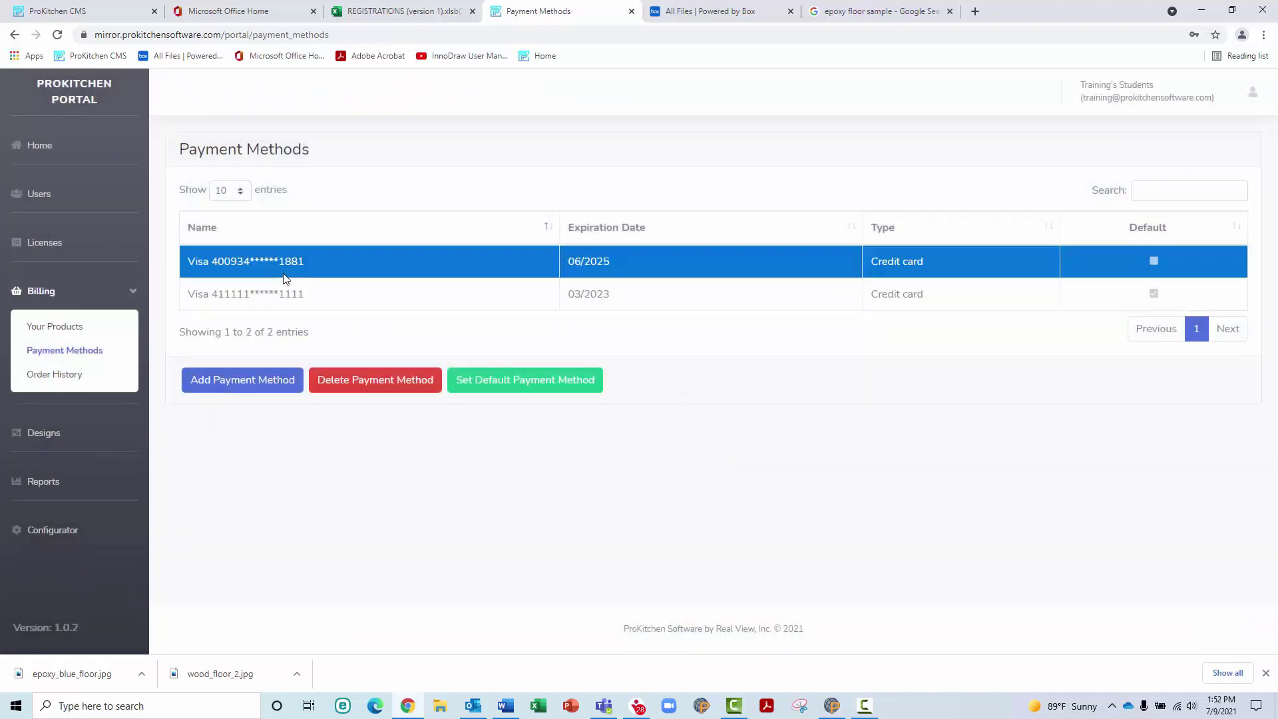
pyautogui.click(503, 391)
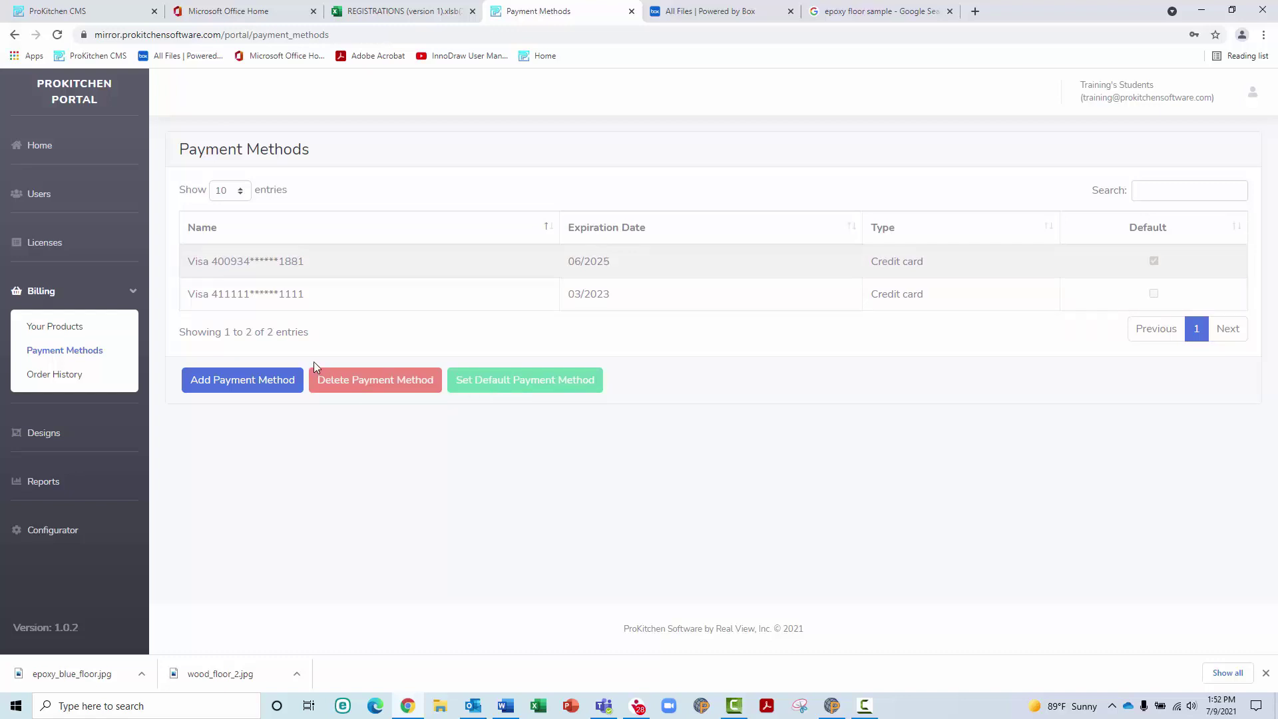
pyautogui.click(313, 295)
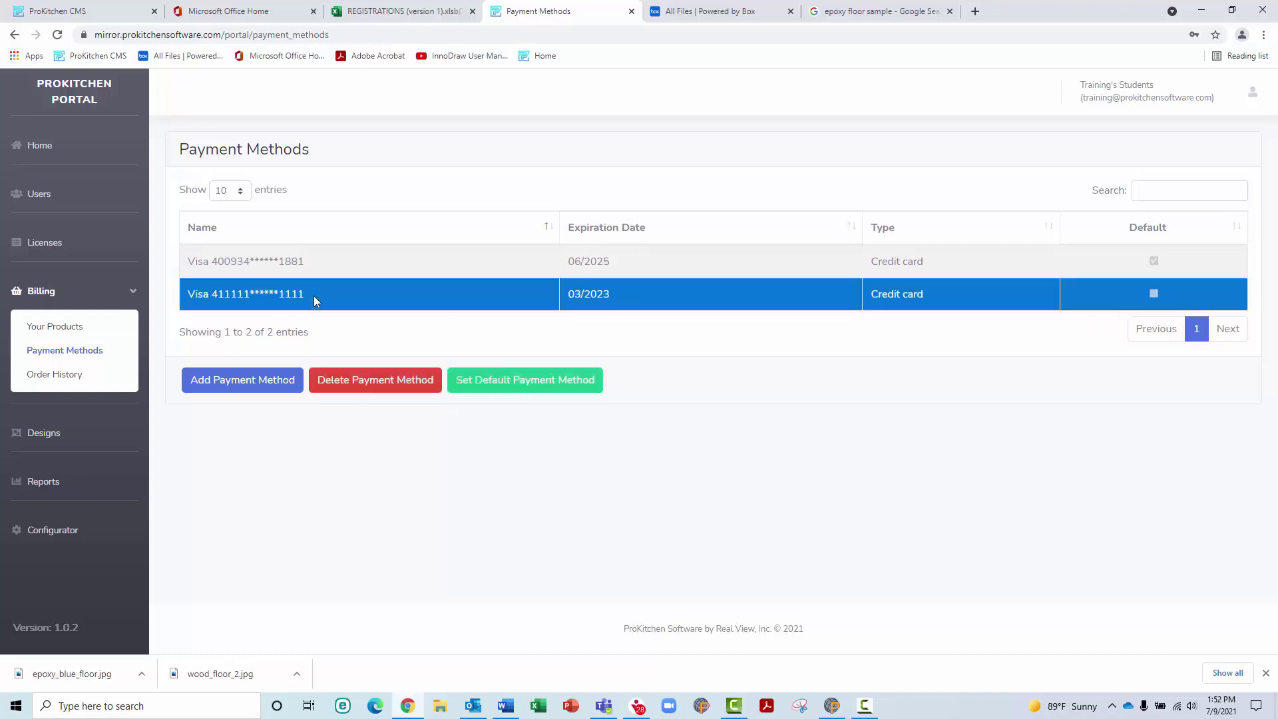
pyautogui.click(372, 383)
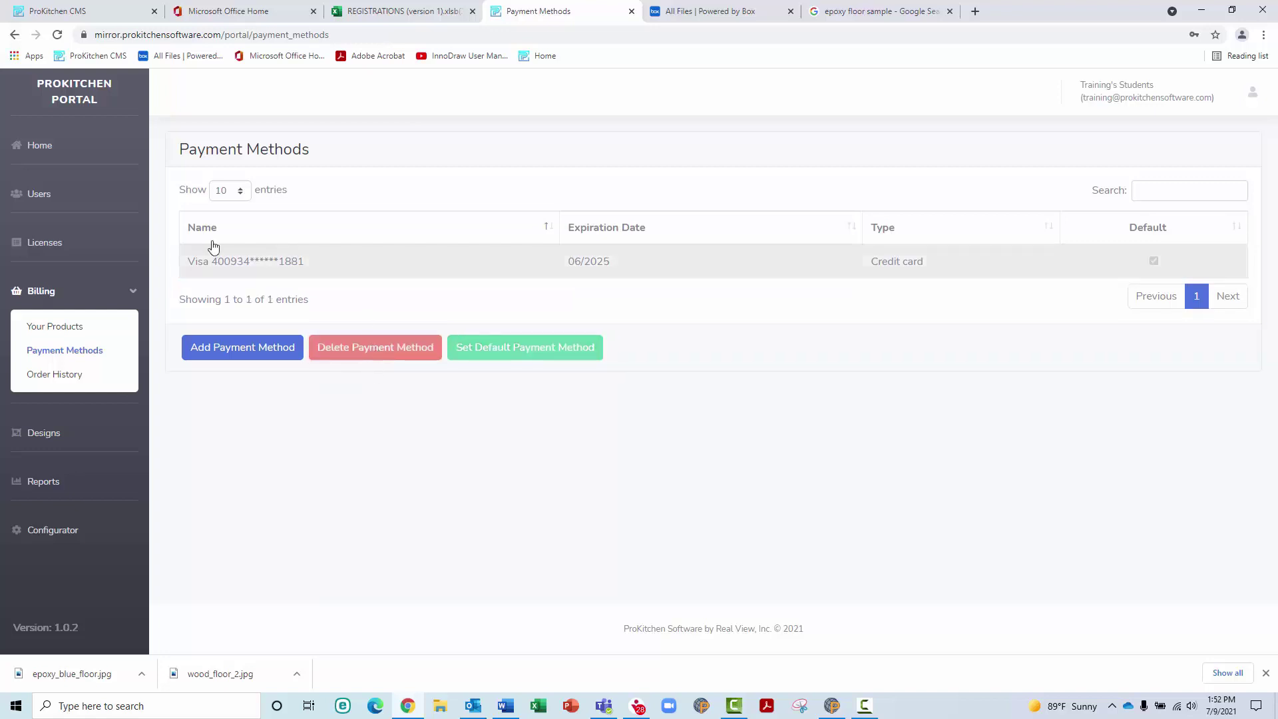
pyautogui.click(67, 375)
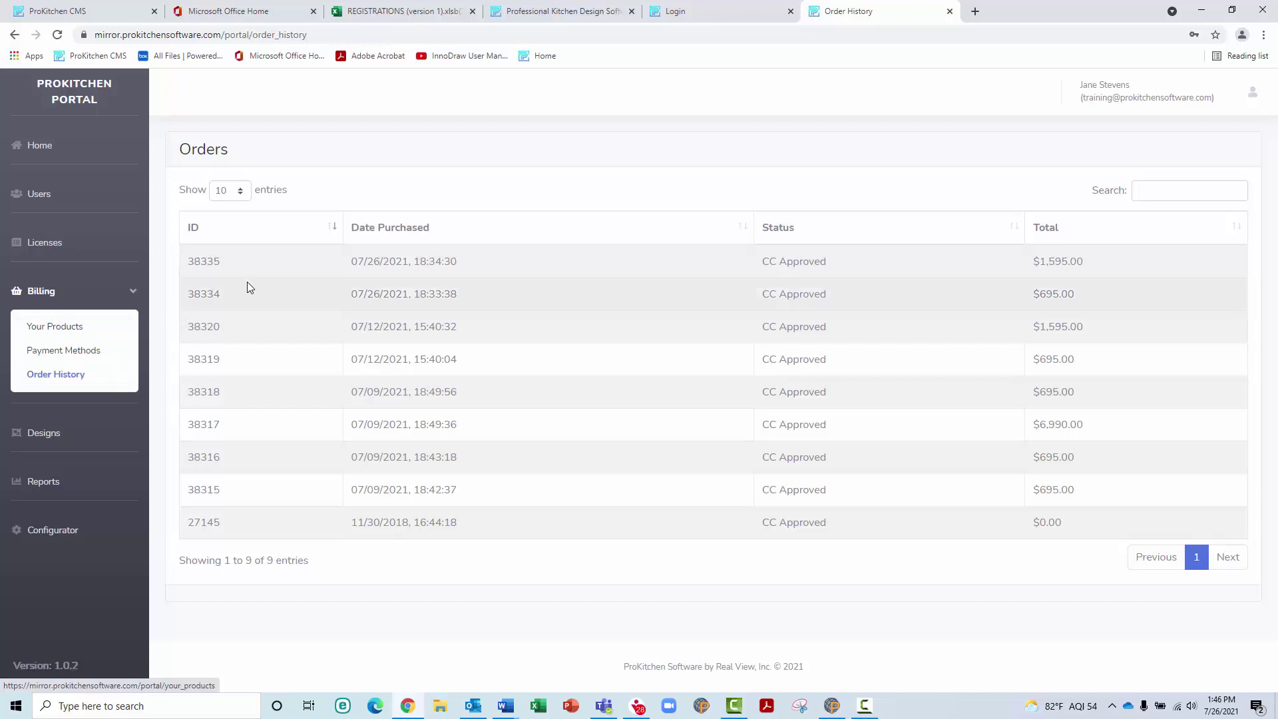
# Preview and download receipt 38335 for the newest $1,595.00 order as receipt_38335.pdf, then close the order
pyautogui.click(332, 263)
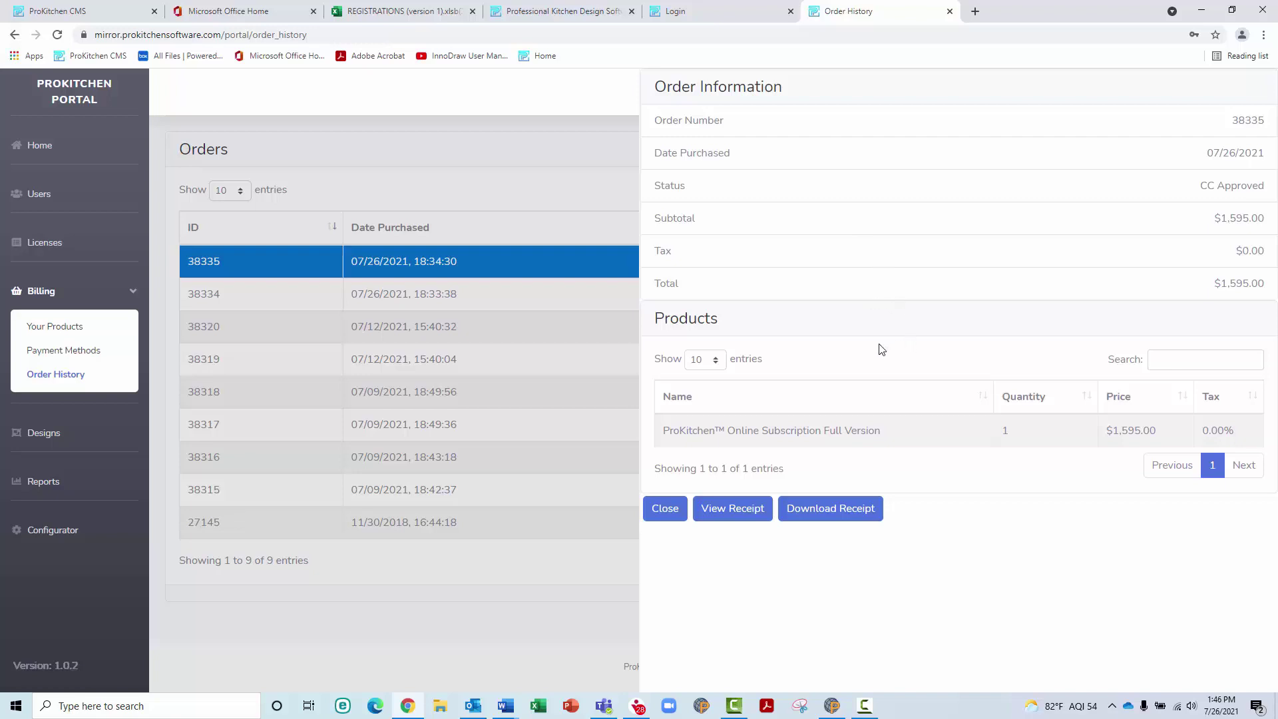
pyautogui.click(745, 509)
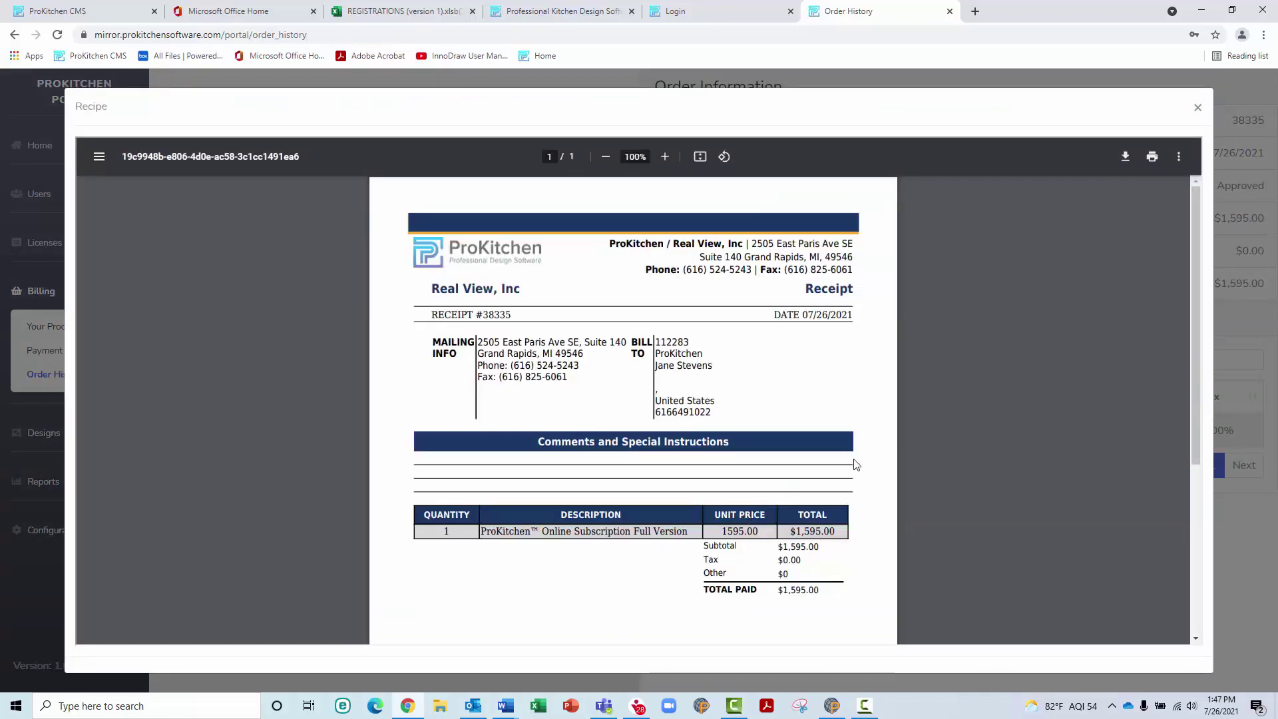
pyautogui.click(1197, 107)
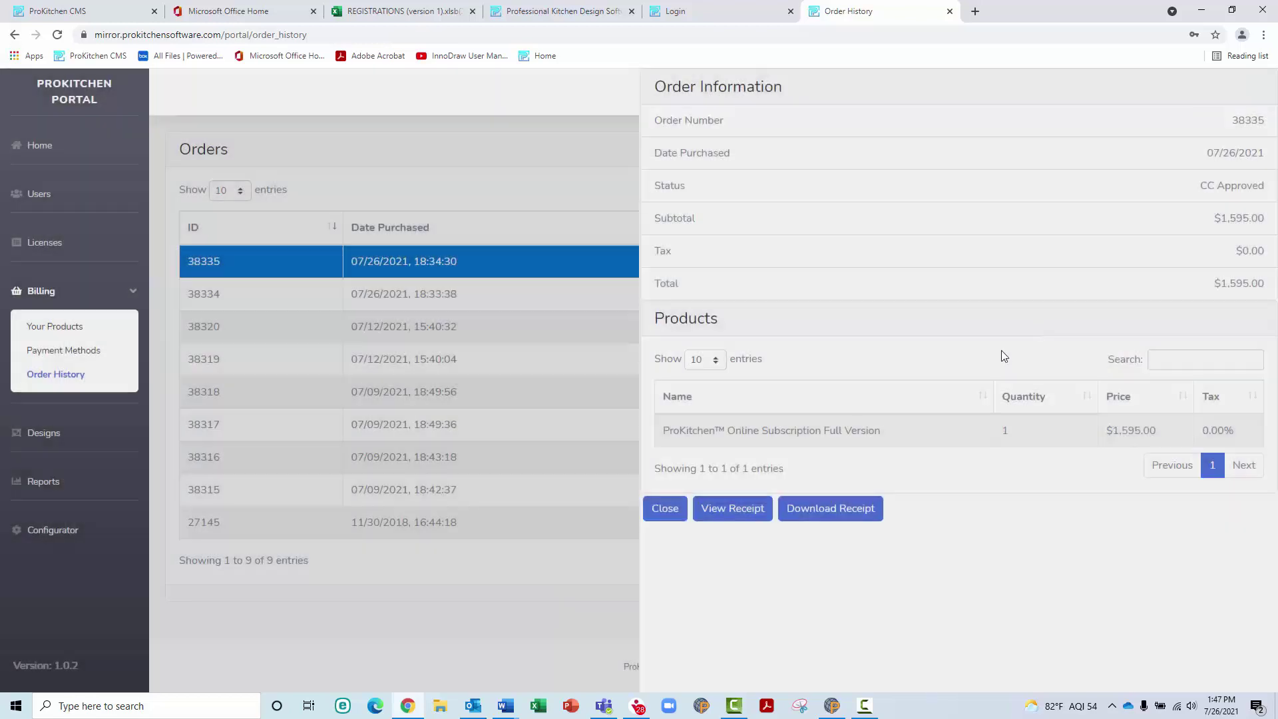
pyautogui.click(859, 513)
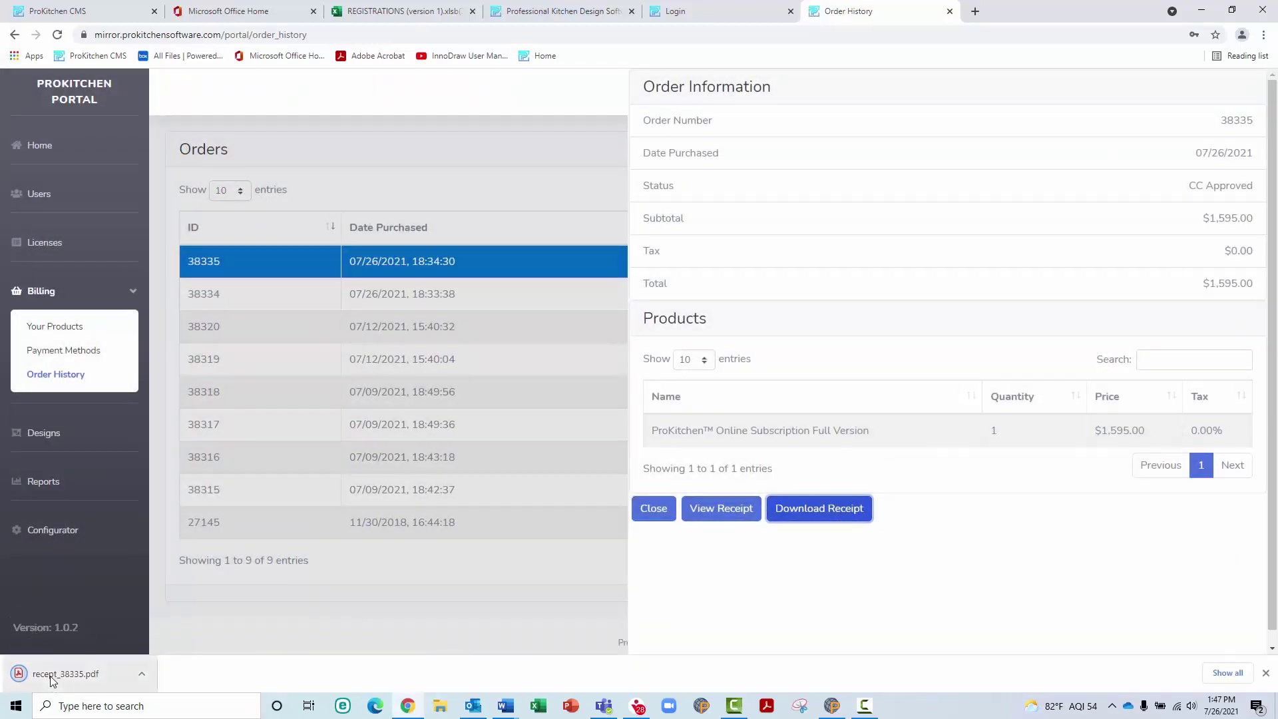
pyautogui.click(1265, 673)
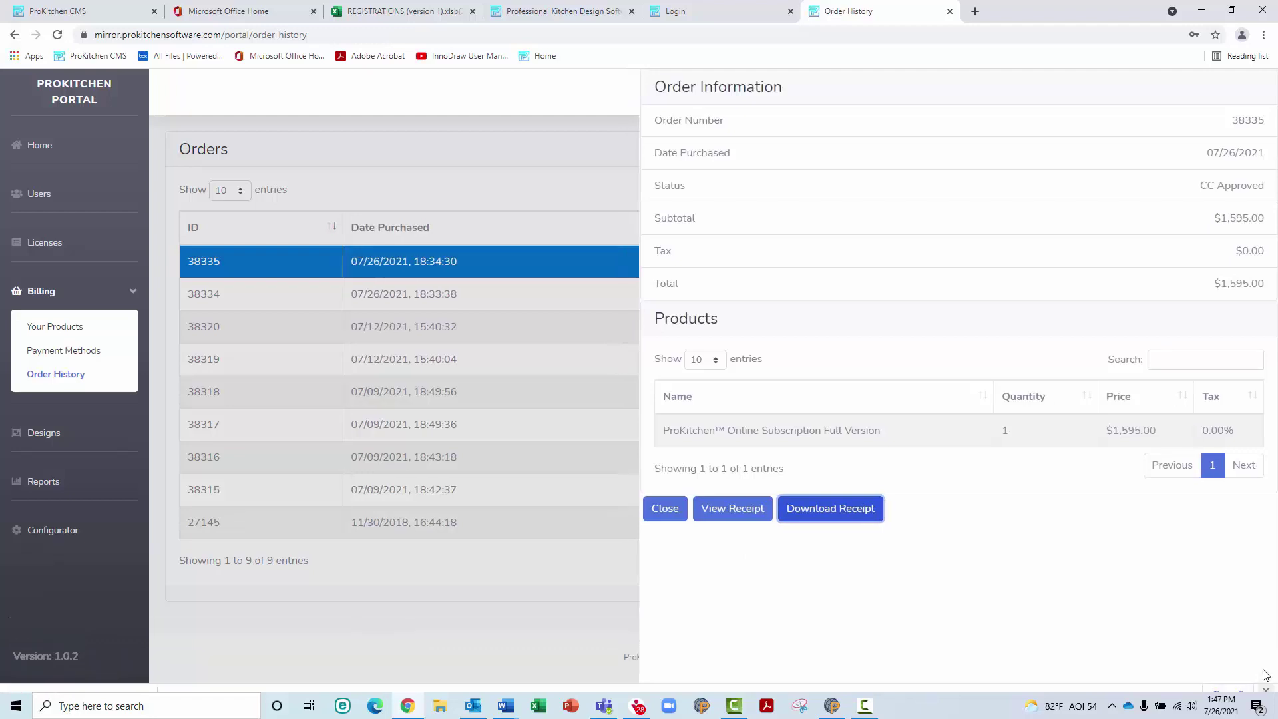
pyautogui.click(671, 513)
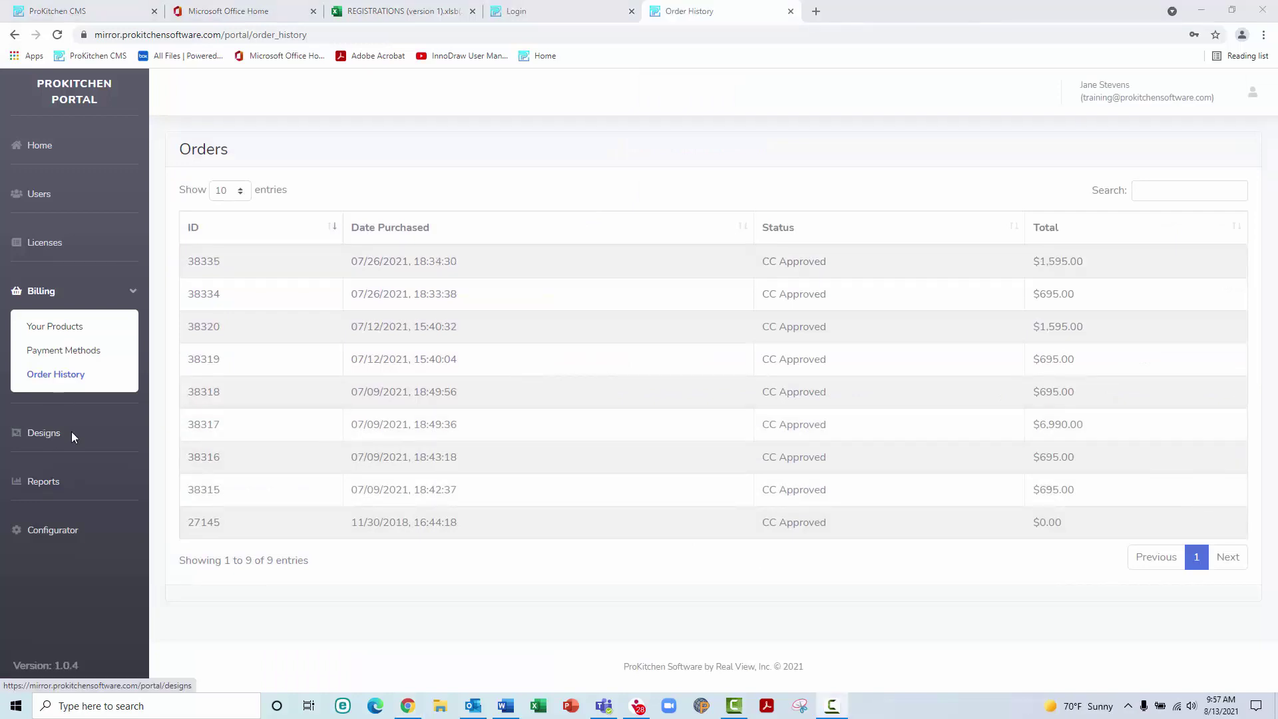
# Create a folder named Jones at the top of My Designs
pyautogui.click(42, 434)
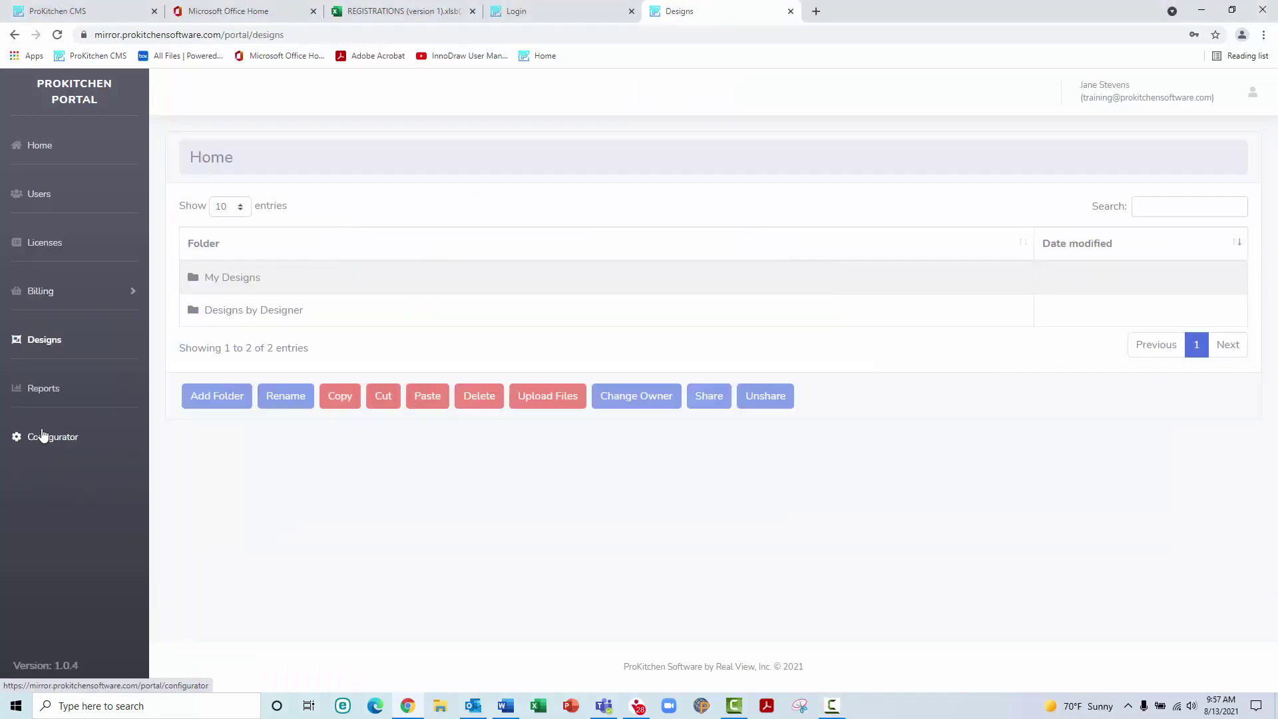
pyautogui.click(212, 279)
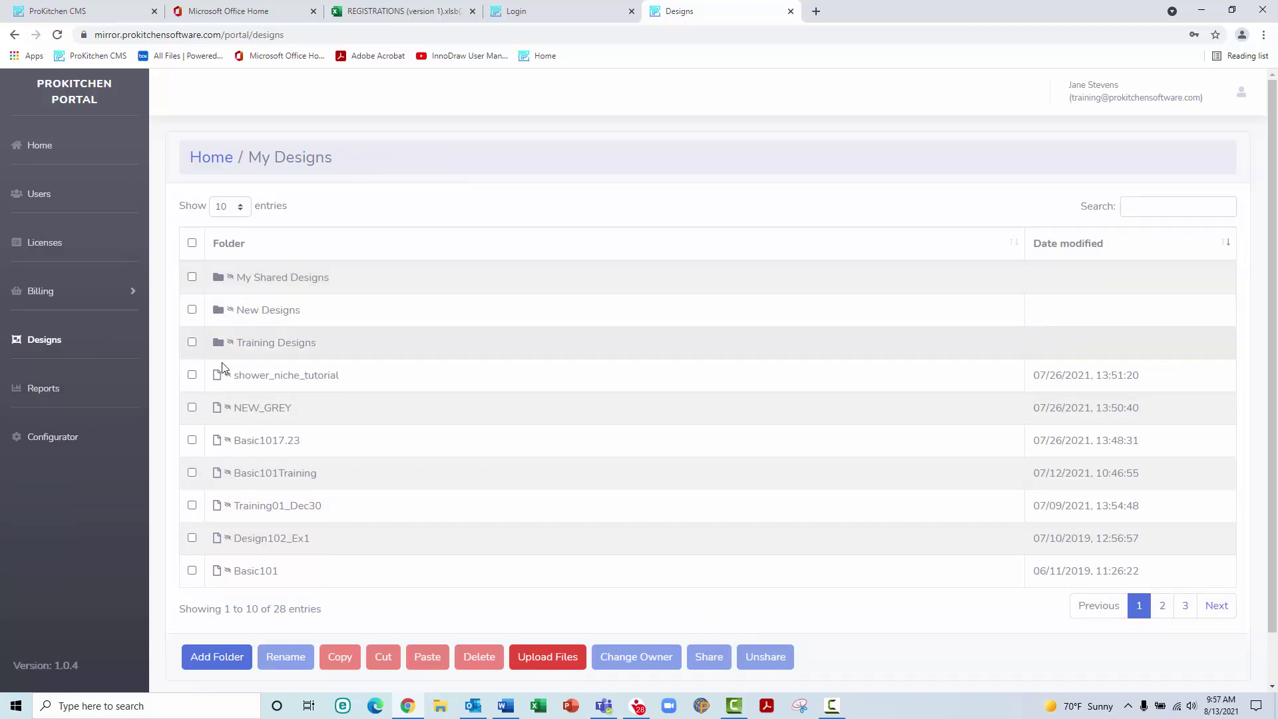
pyautogui.click(226, 657)
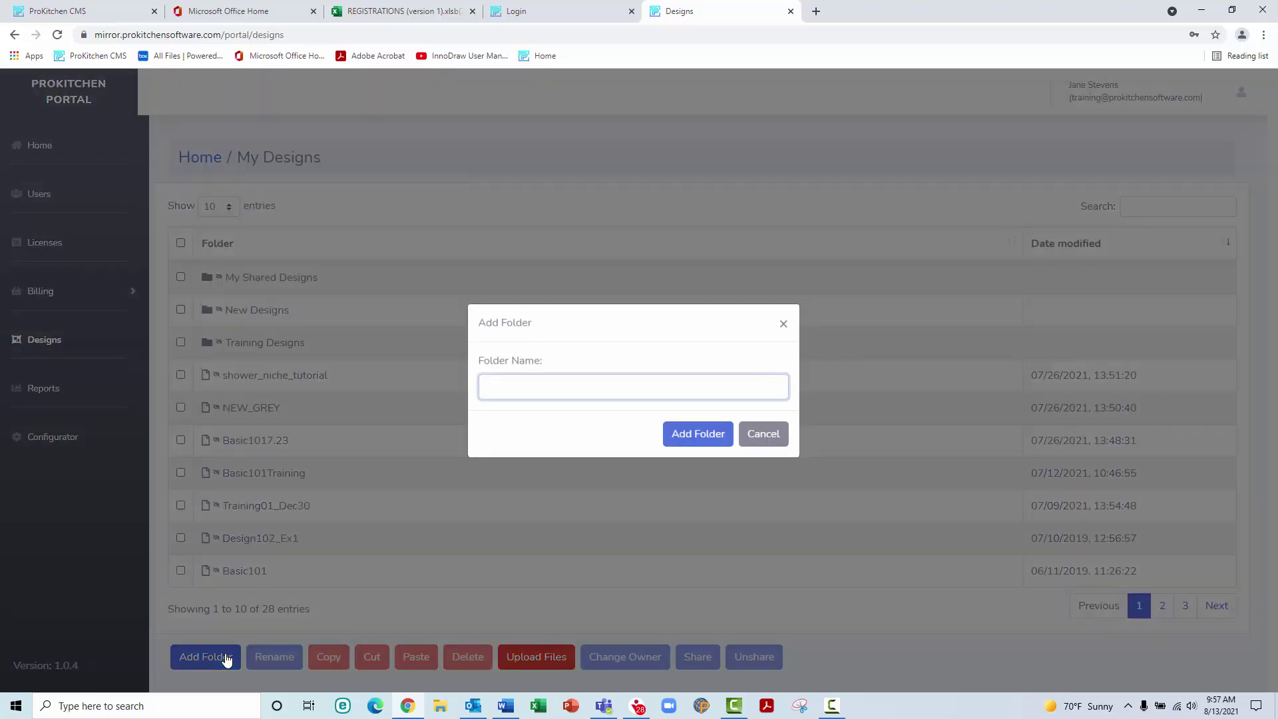
pyautogui.write('Jones')
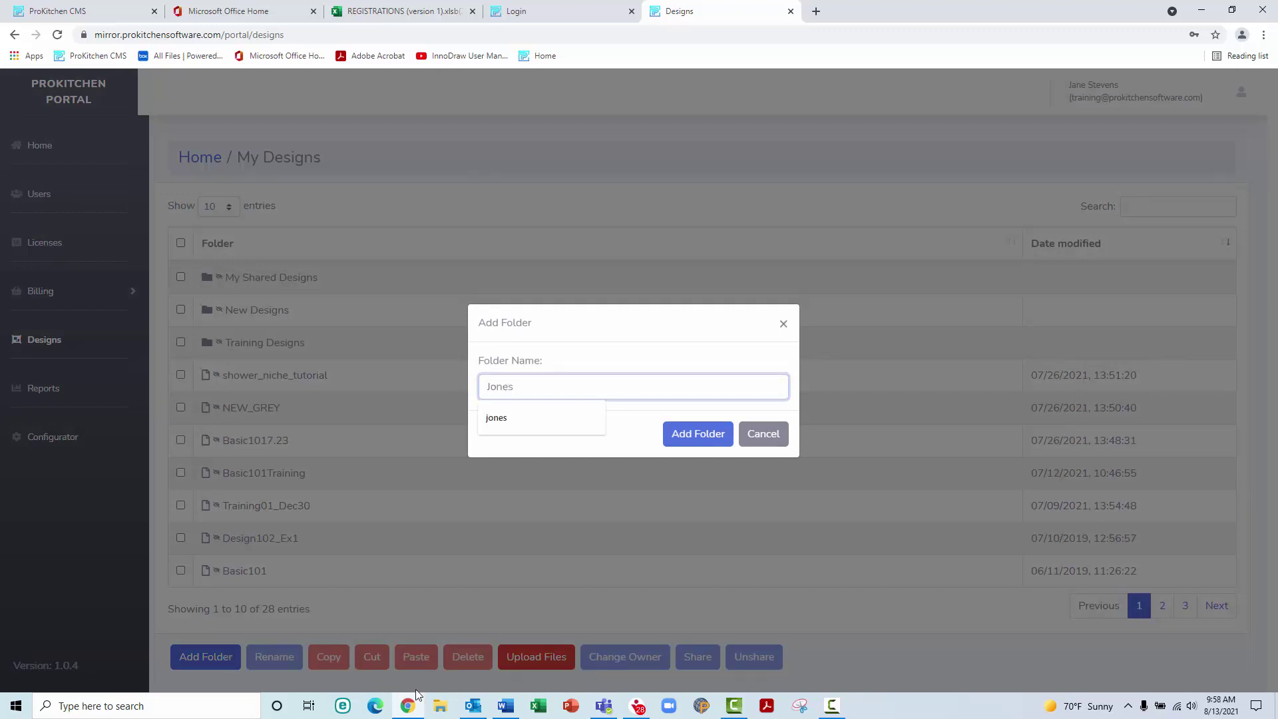
pyautogui.click(703, 435)
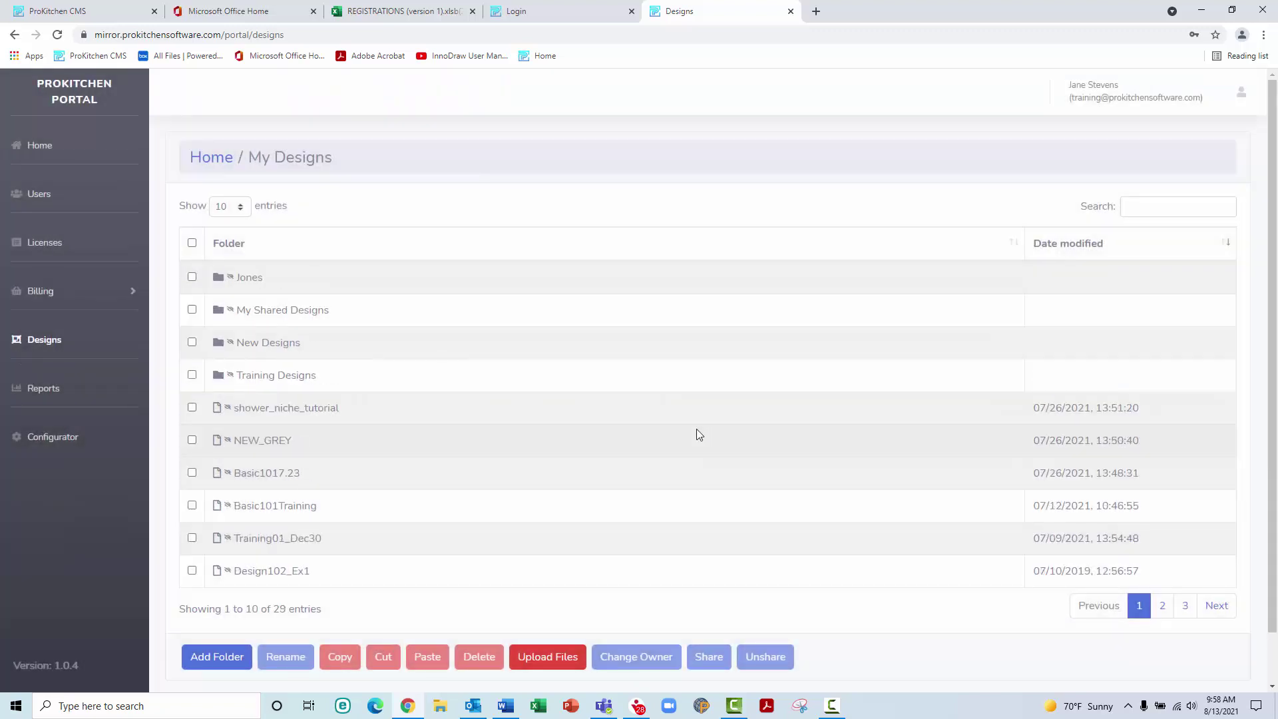
# Check NEW_GREY's design info and preview, close the panel, and bring up its Rename dialog
pyautogui.click(287, 440)
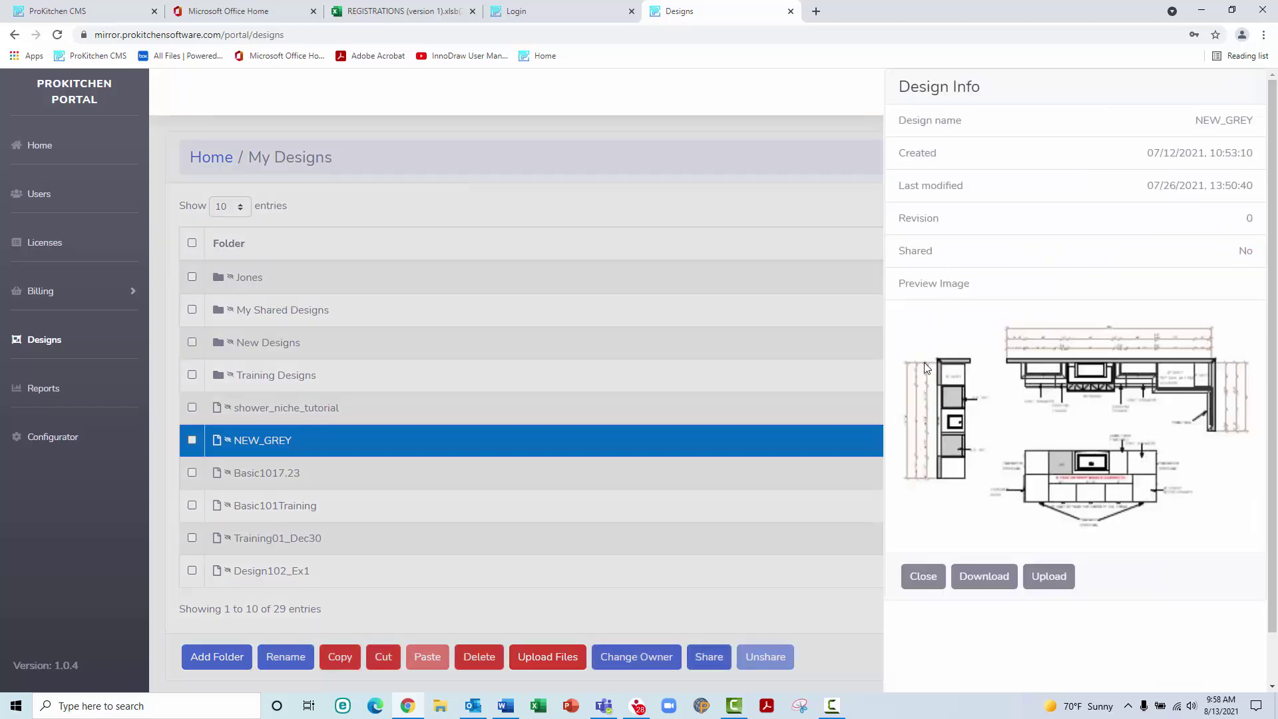
pyautogui.click(923, 577)
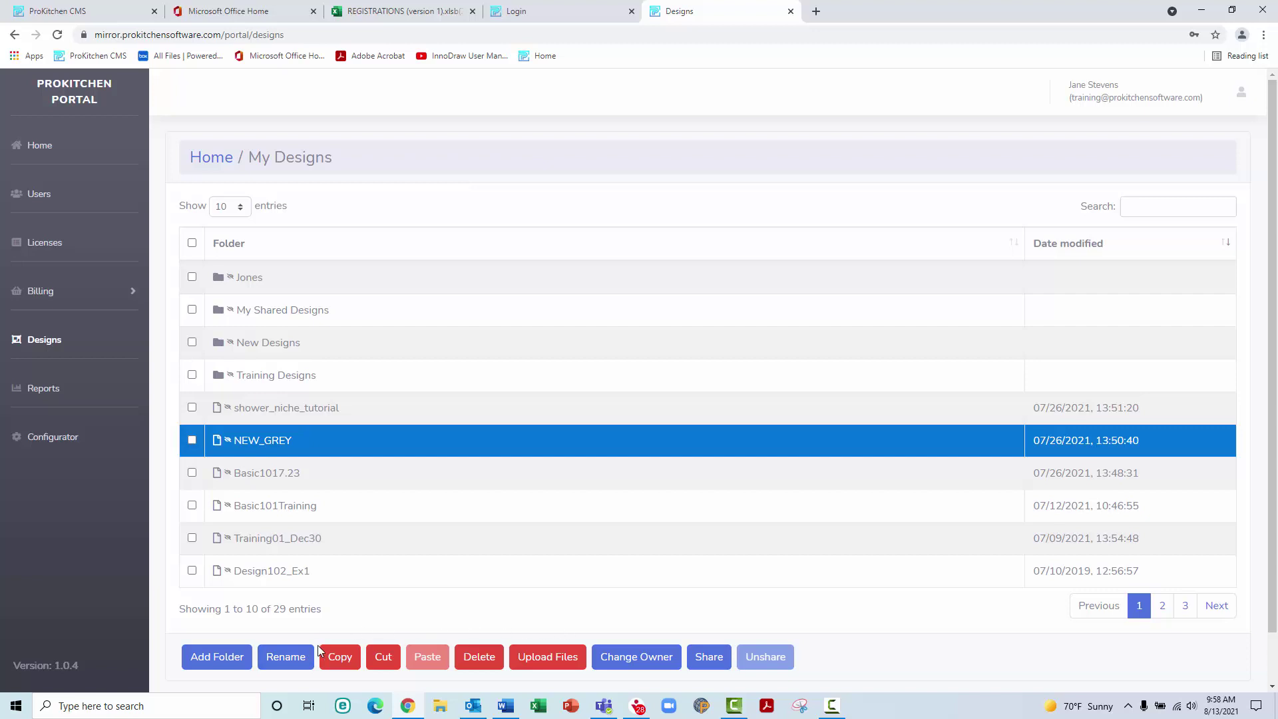
pyautogui.click(291, 657)
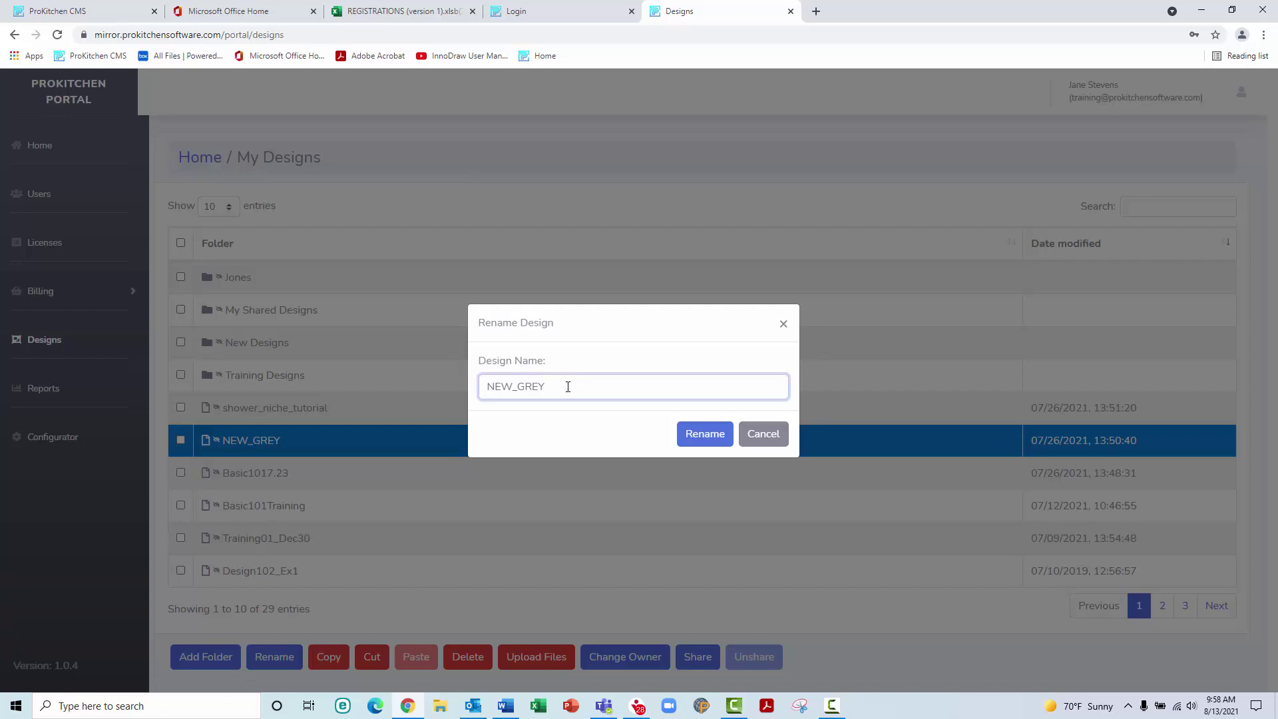
# Append 8.13 to the design name so it becomes NEW_GREY8.13
pyautogui.write('8.13')
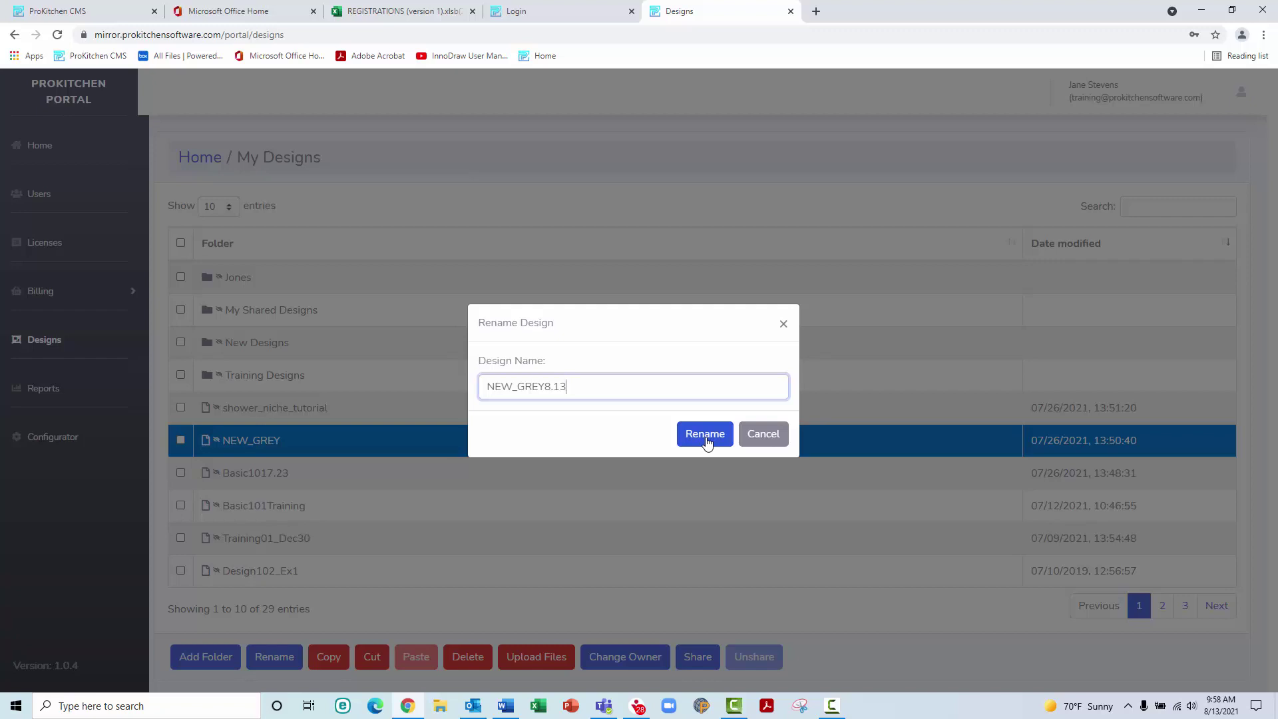
pyautogui.click(706, 440)
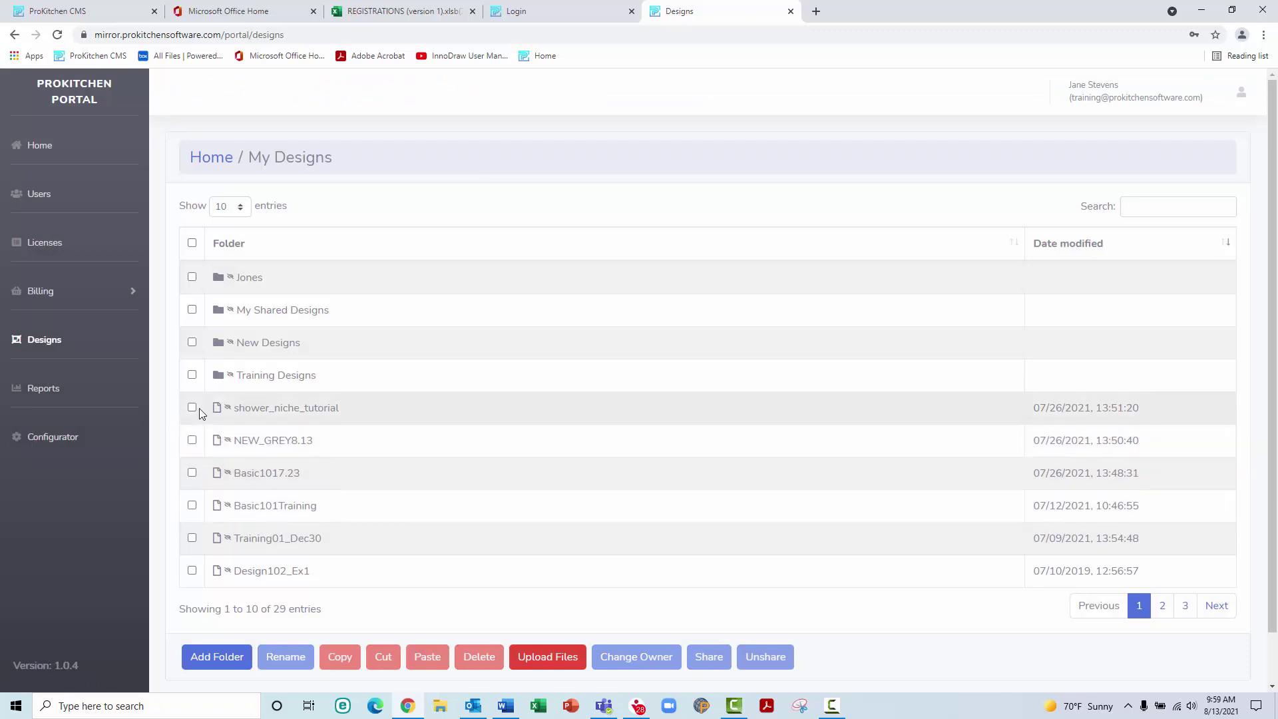
# Copy NEW_GREY8.13 into the Jones folder and return to the My Designs list
pyautogui.click(193, 441)
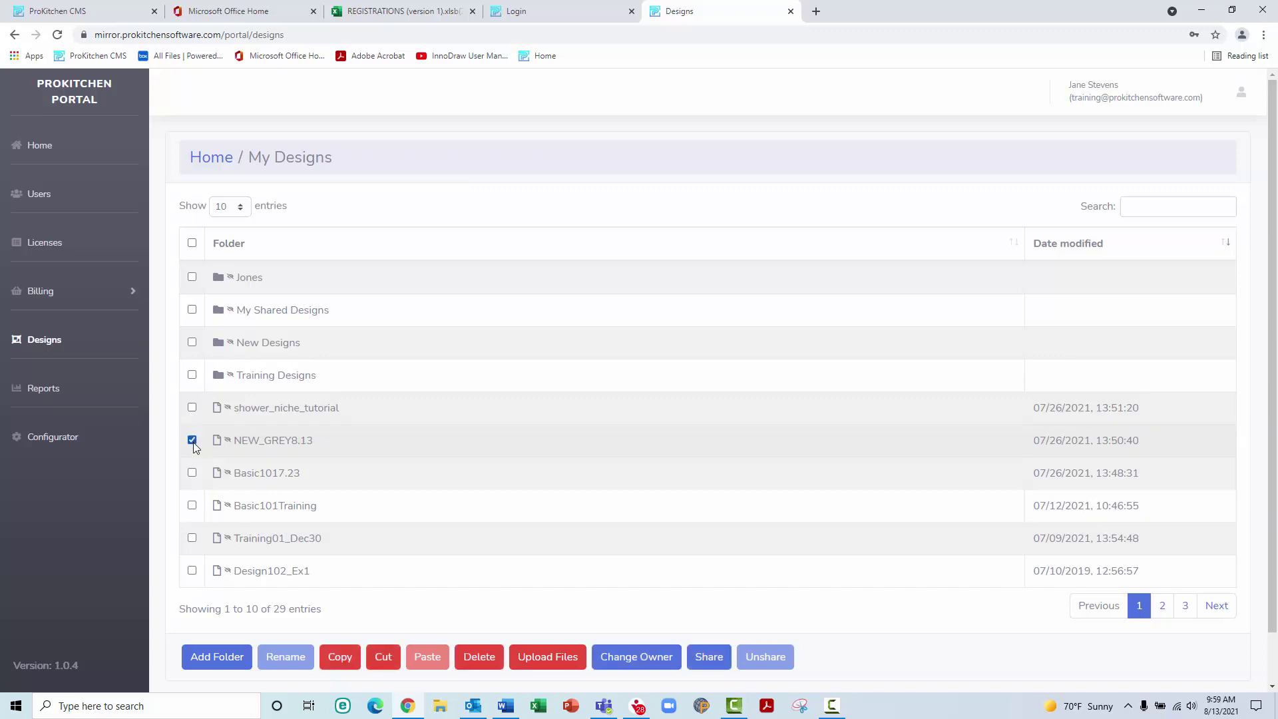
pyautogui.click(341, 658)
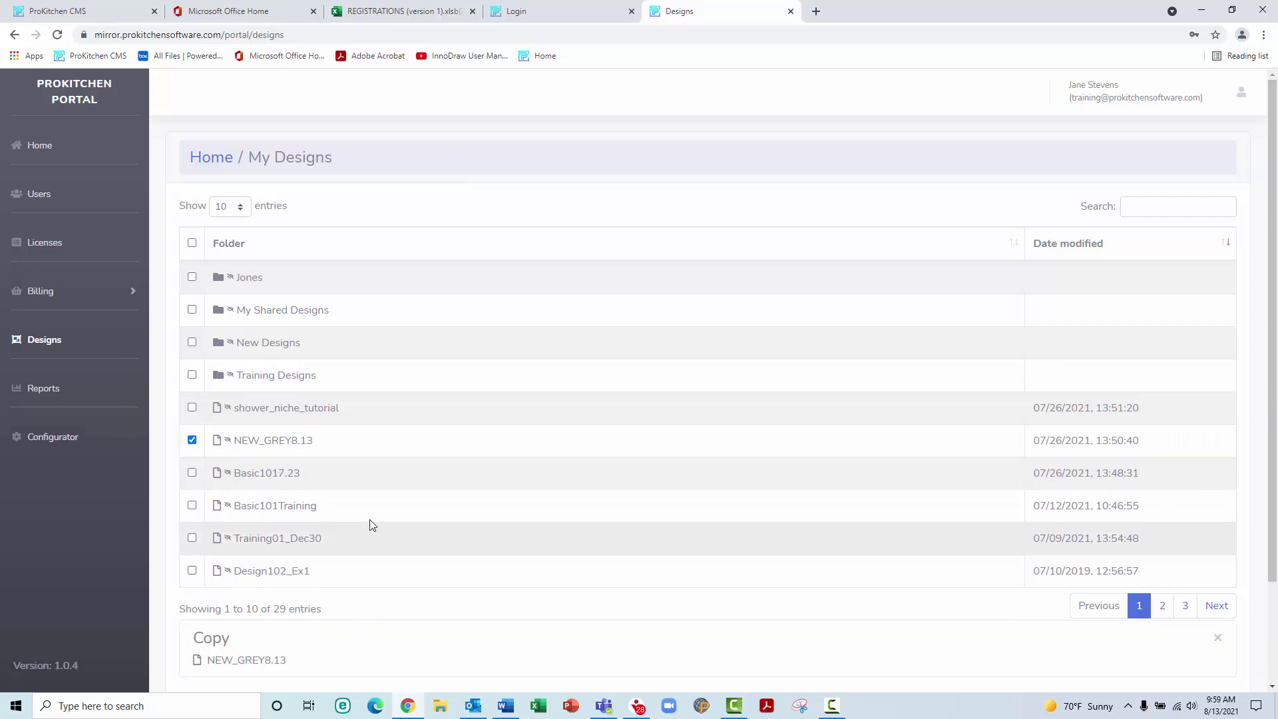
pyautogui.click(218, 278)
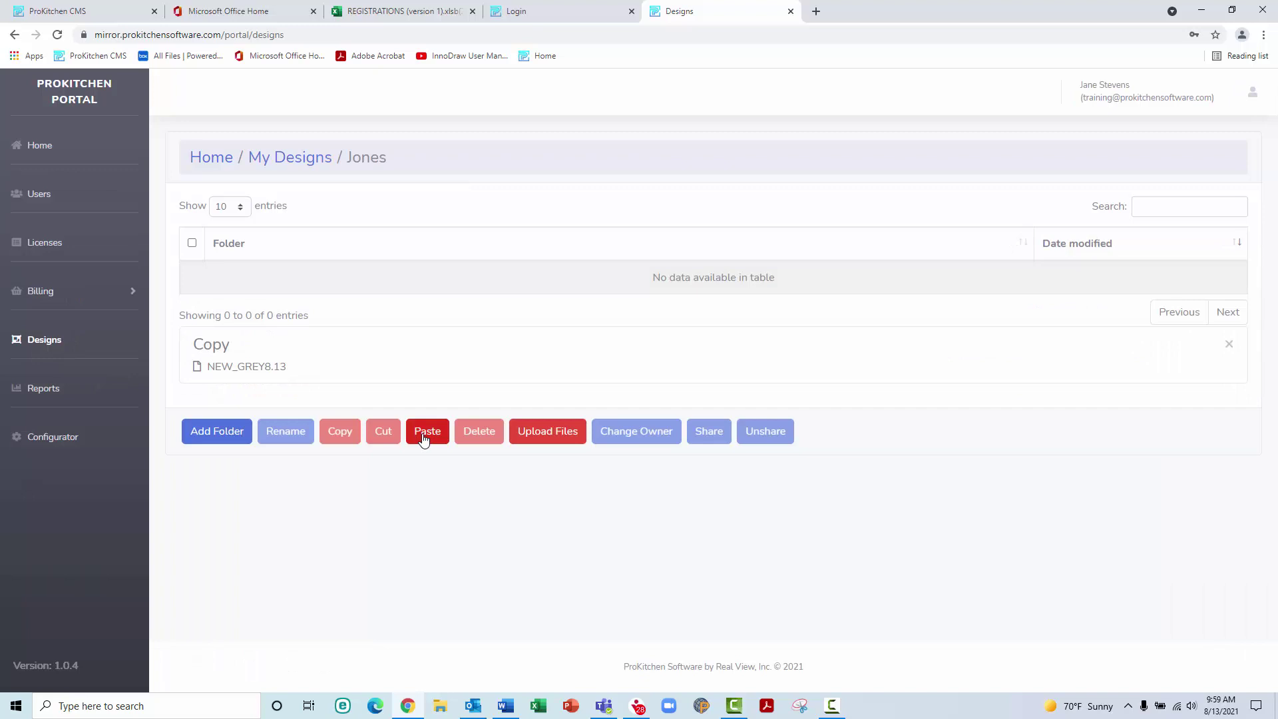
pyautogui.click(423, 438)
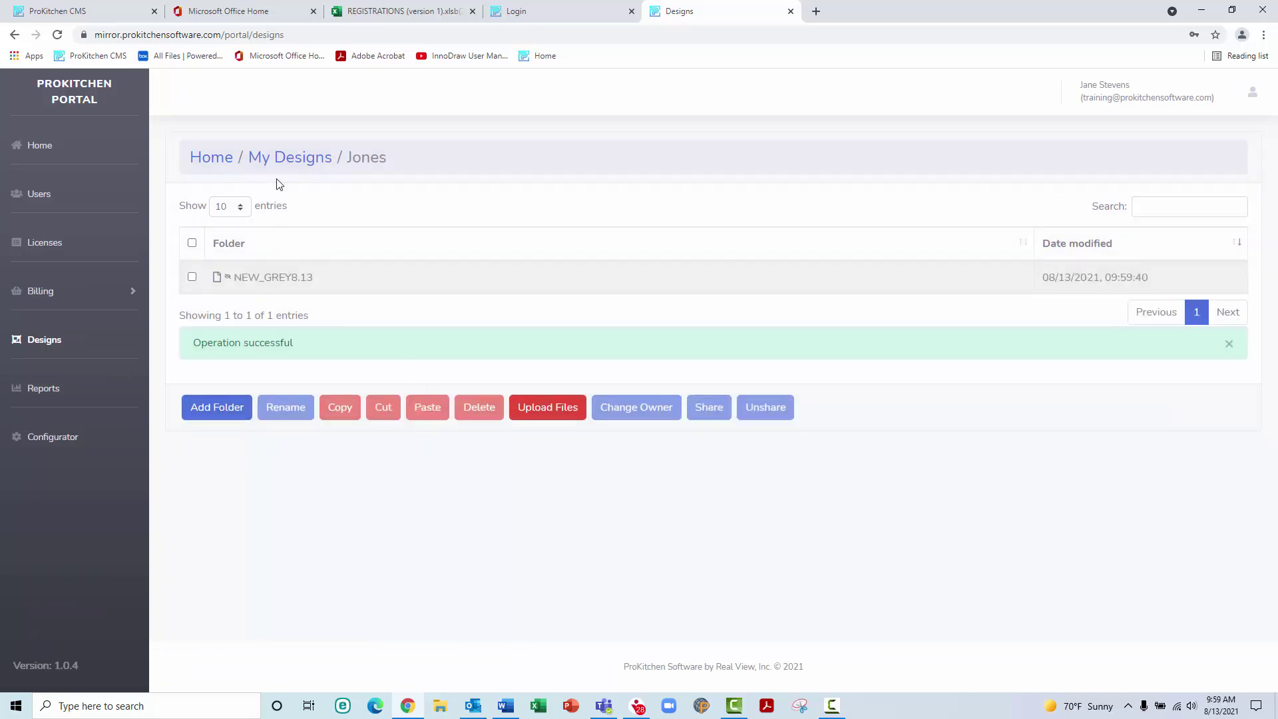
pyautogui.click(278, 159)
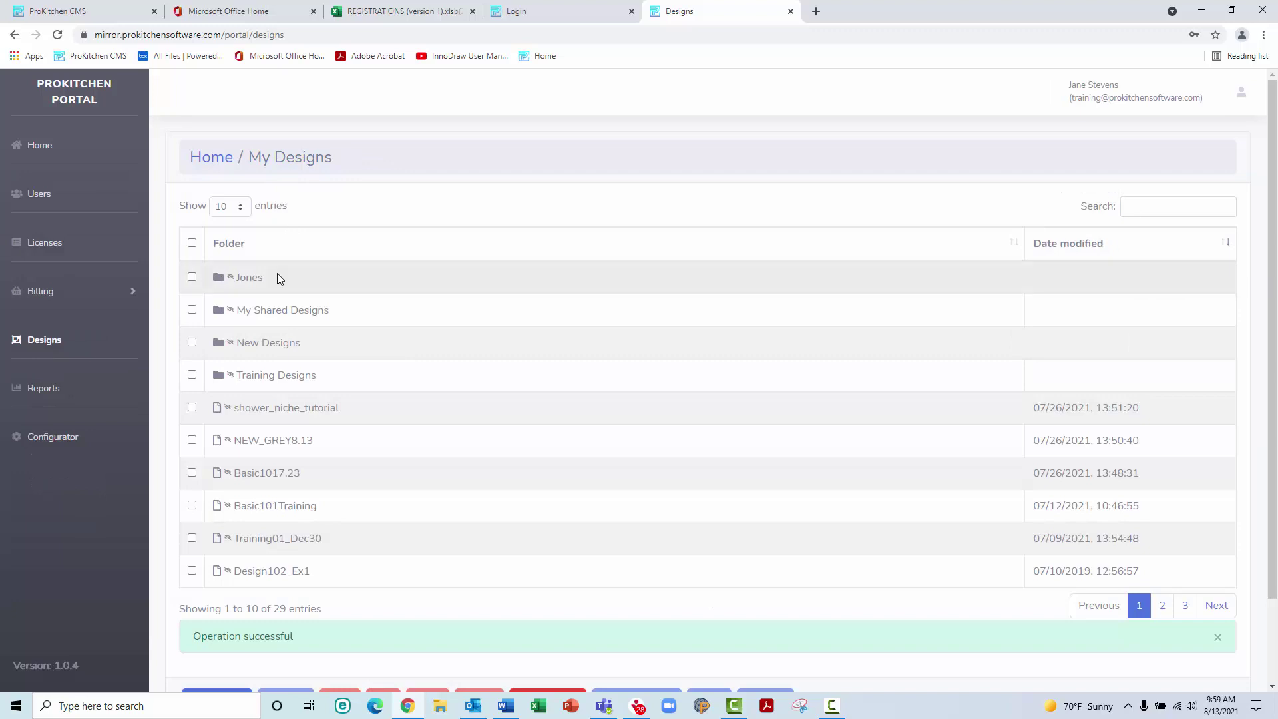
pyautogui.click(193, 409)
pyautogui.scroll(-2, 365, 425)
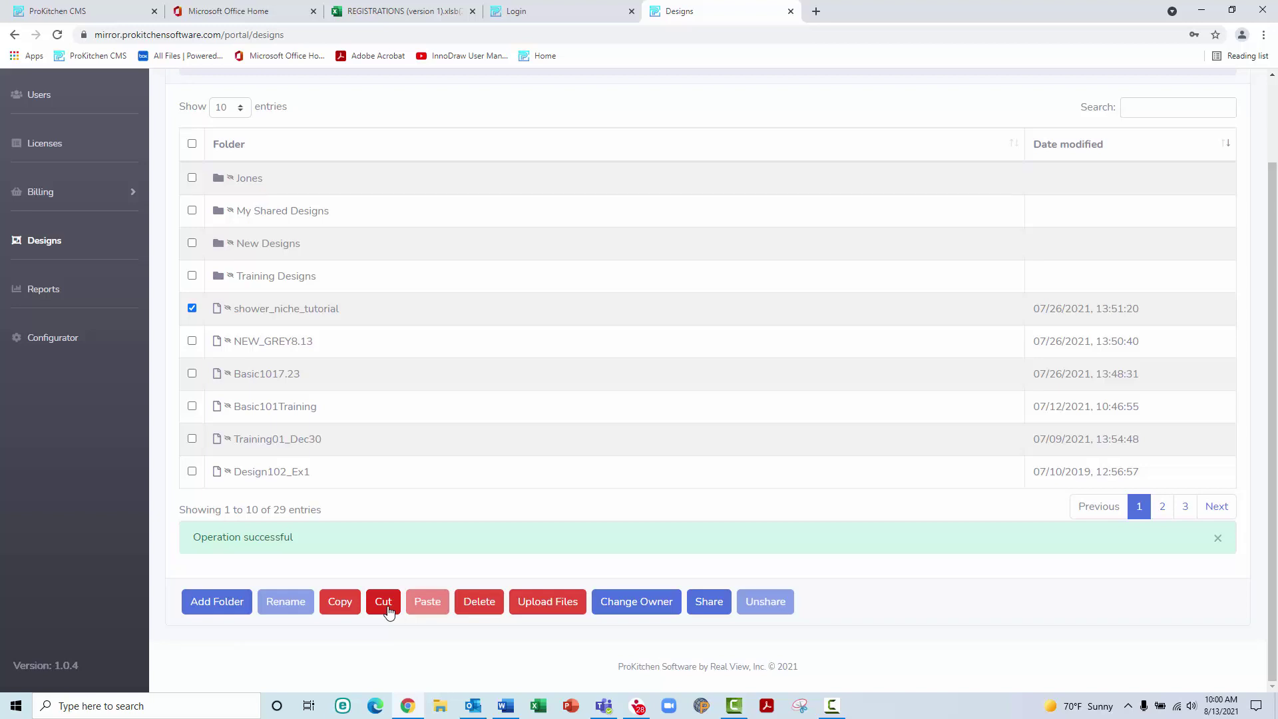
# Cut shower_niche_tutorial, paste it into the Jones folder, and return to My Designs
pyautogui.click(390, 611)
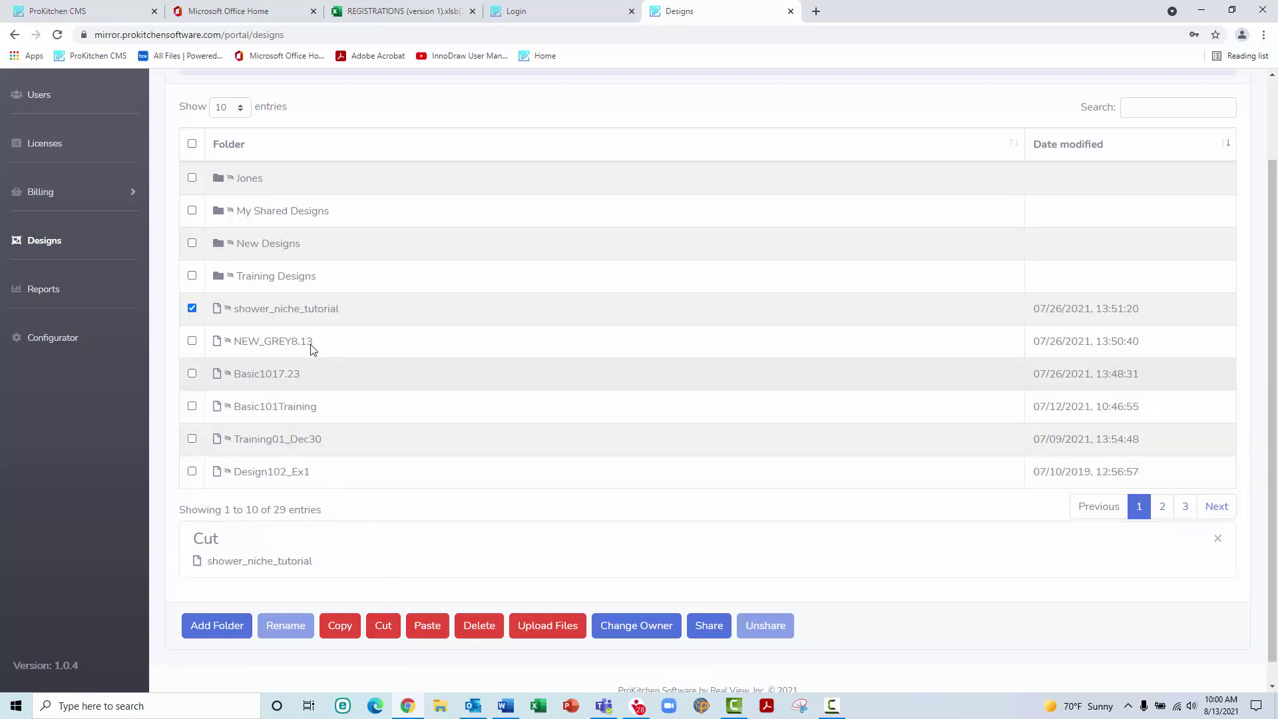
pyautogui.doubleClick(266, 179)
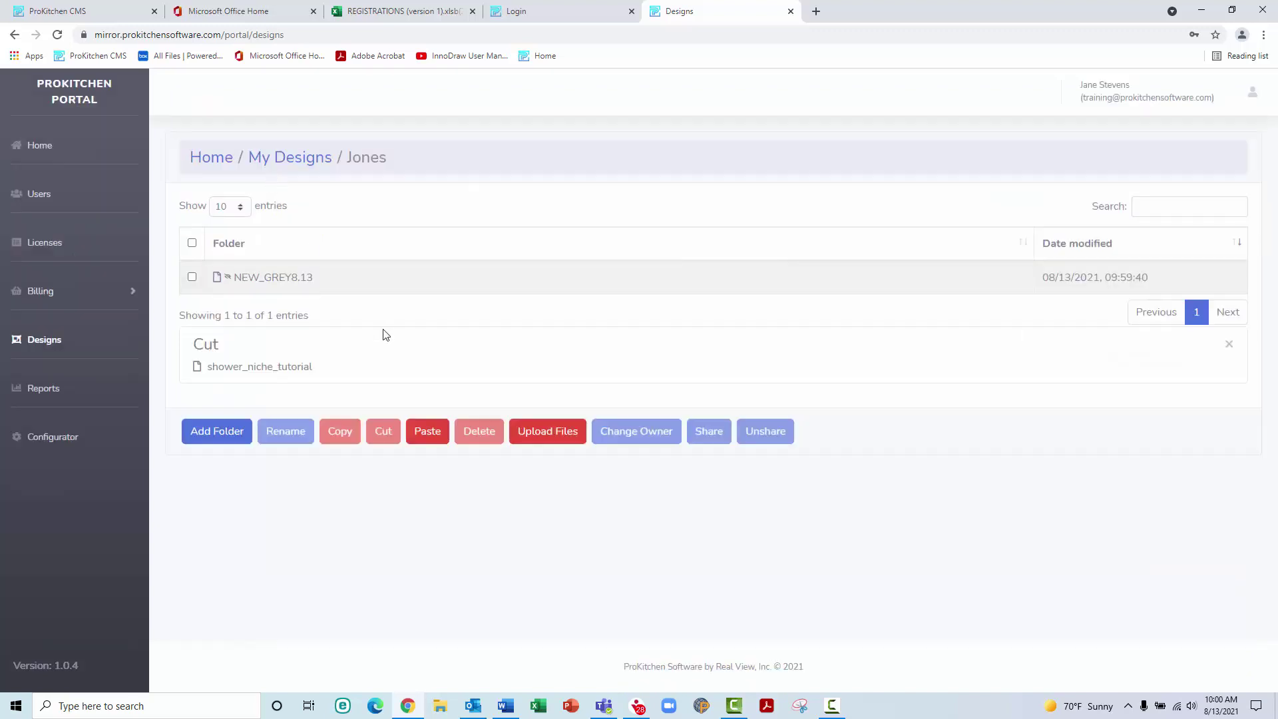
pyautogui.click(426, 430)
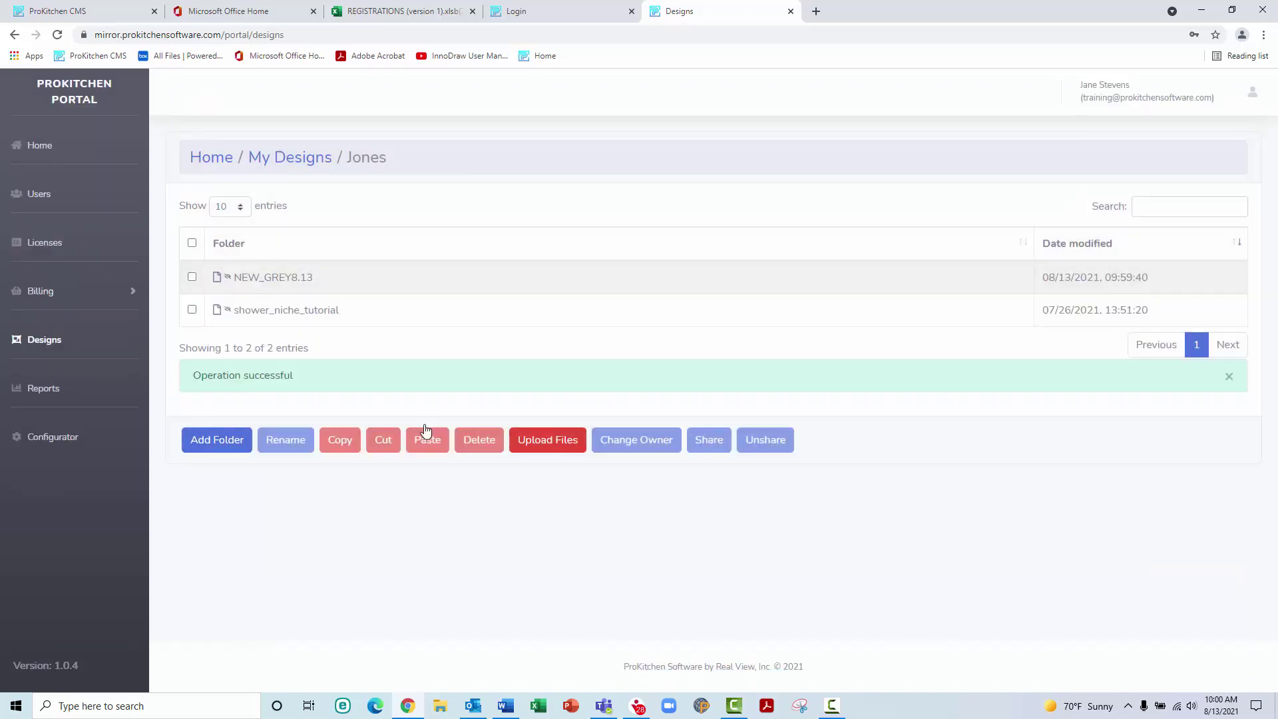
pyautogui.click(306, 162)
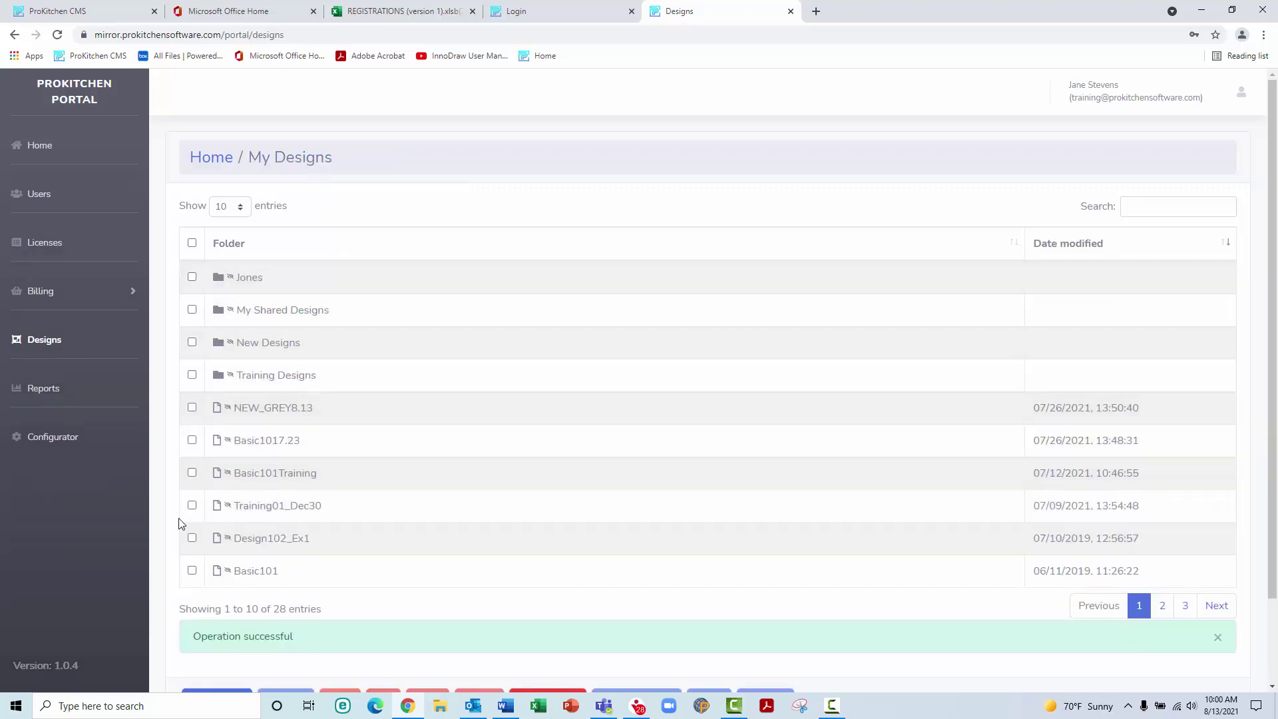
# Delete the Basic101 design dated 06/11/2019 and confirm the deletion
pyautogui.click(192, 570)
pyautogui.scroll(-2, 350, 541)
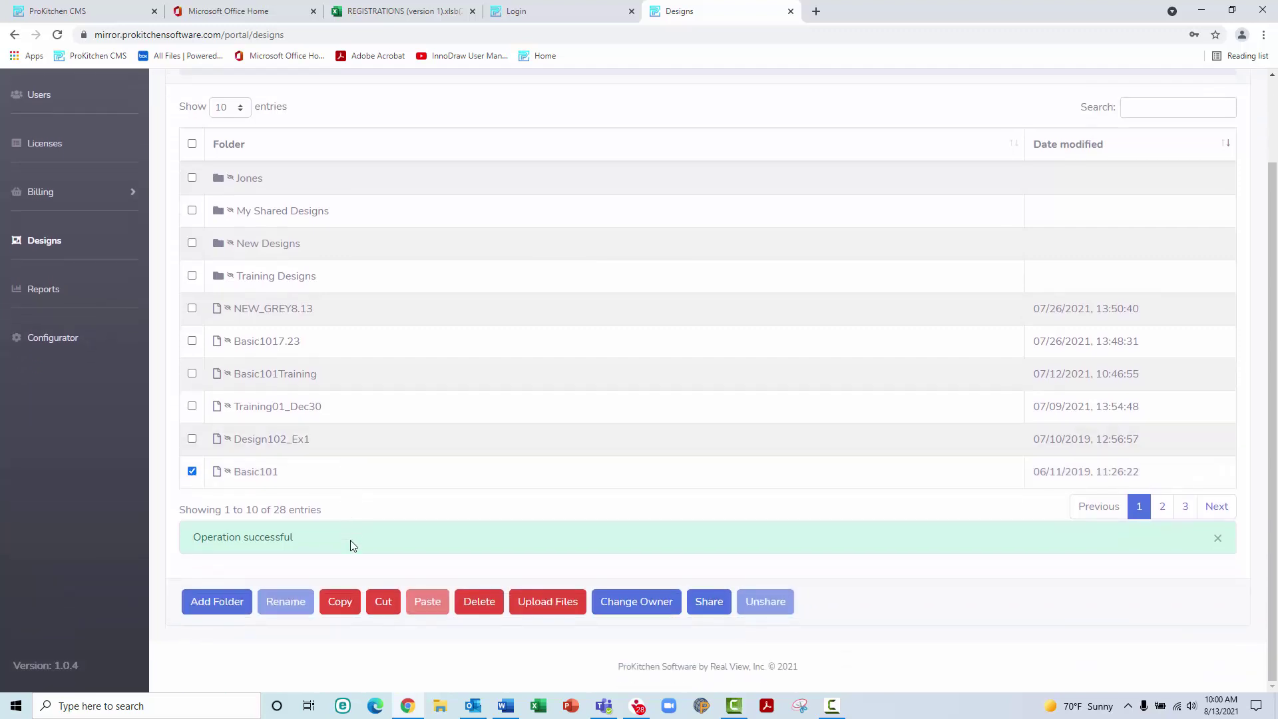
pyautogui.click(479, 603)
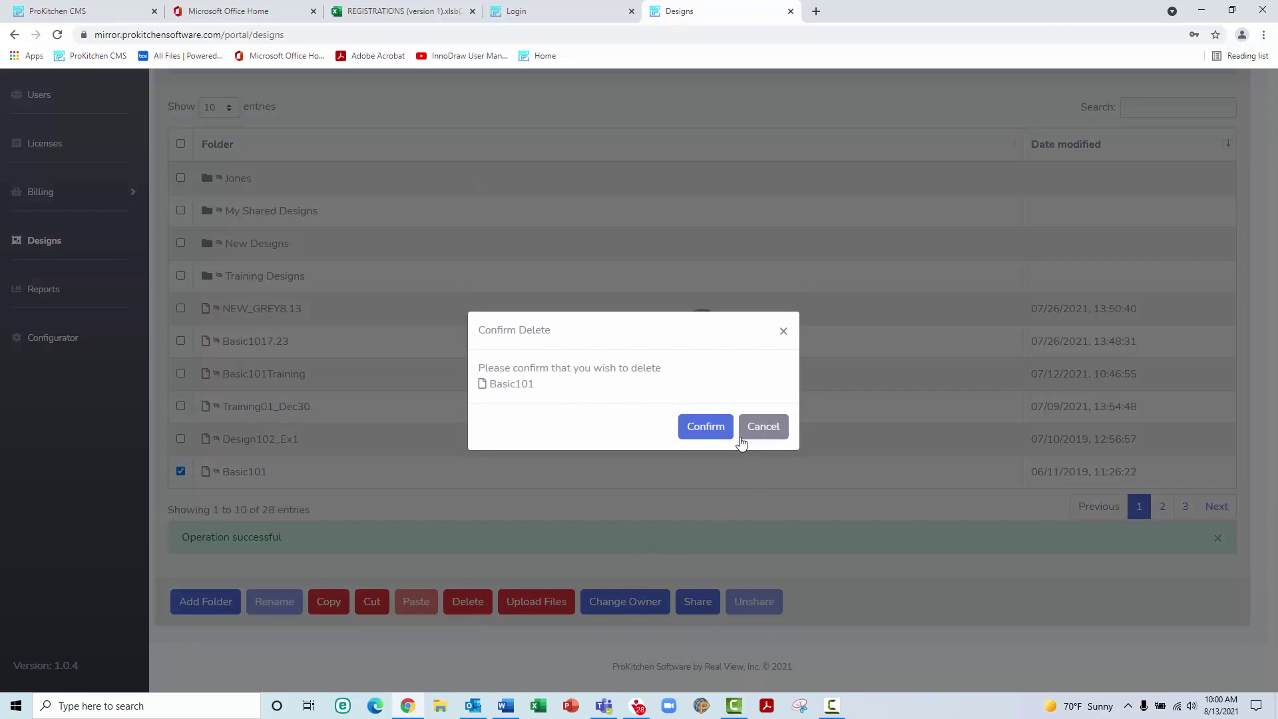
pyautogui.click(705, 426)
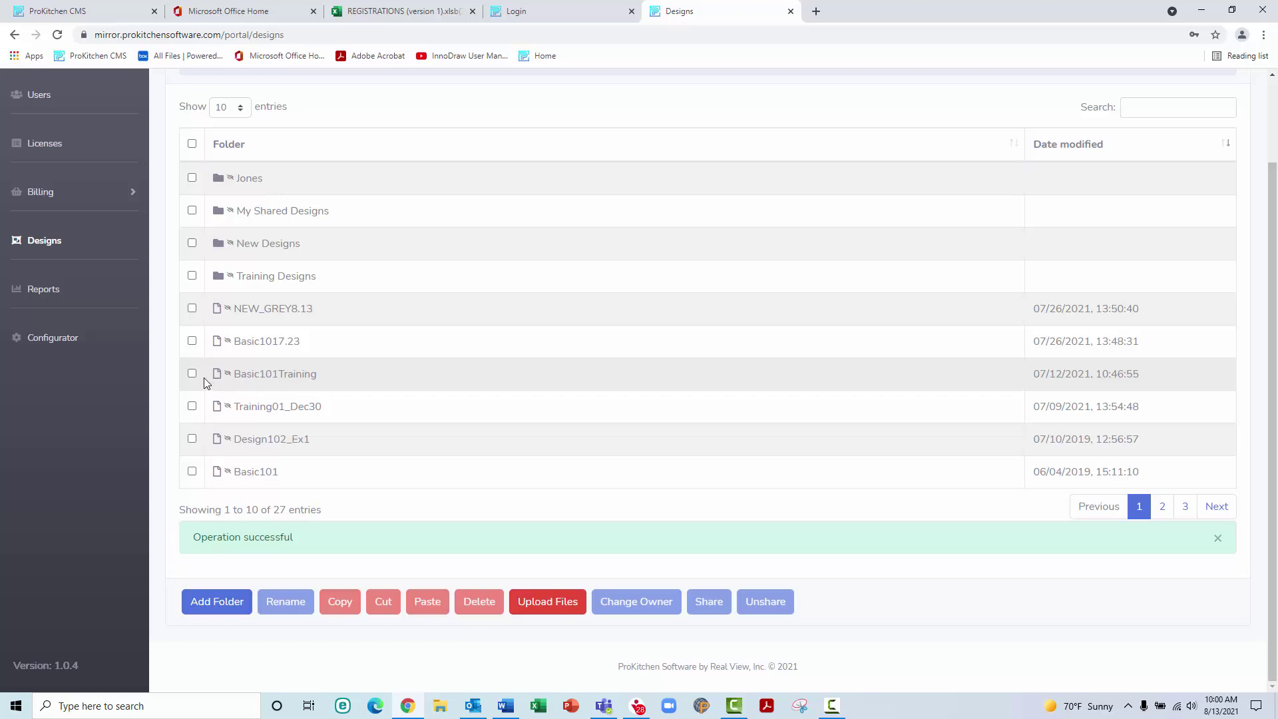
pyautogui.click(192, 375)
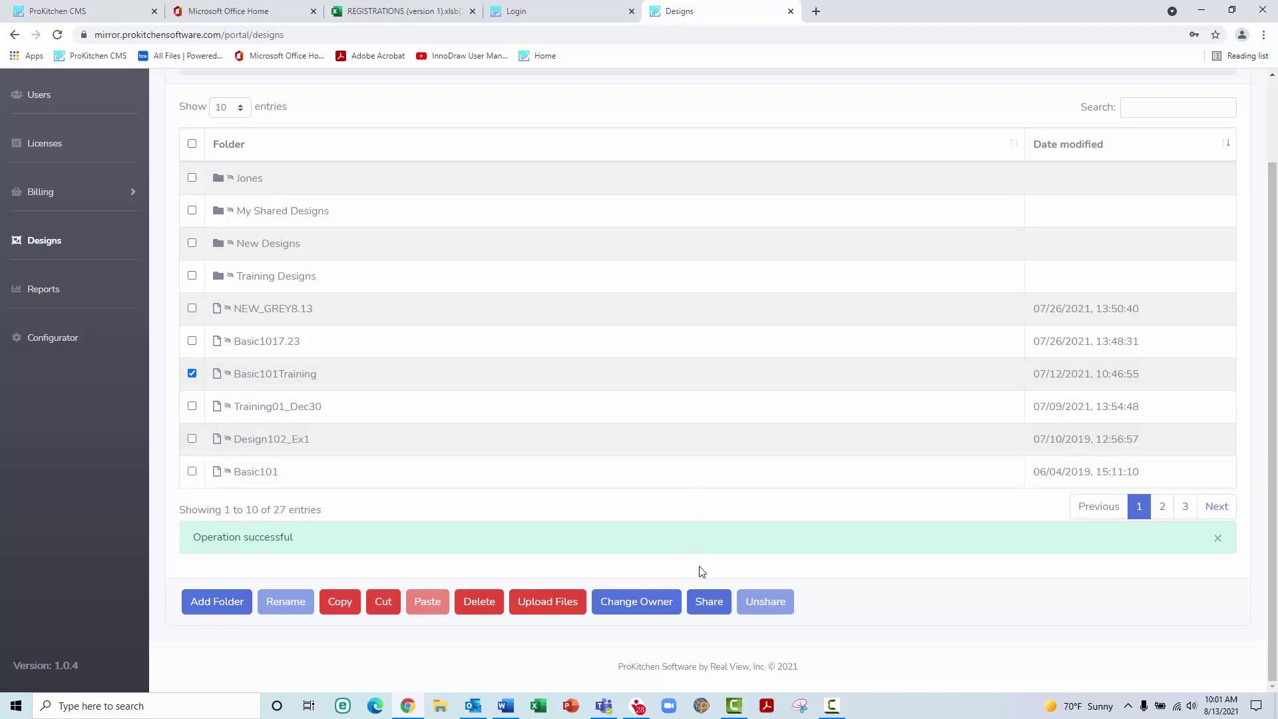
pyautogui.click(708, 603)
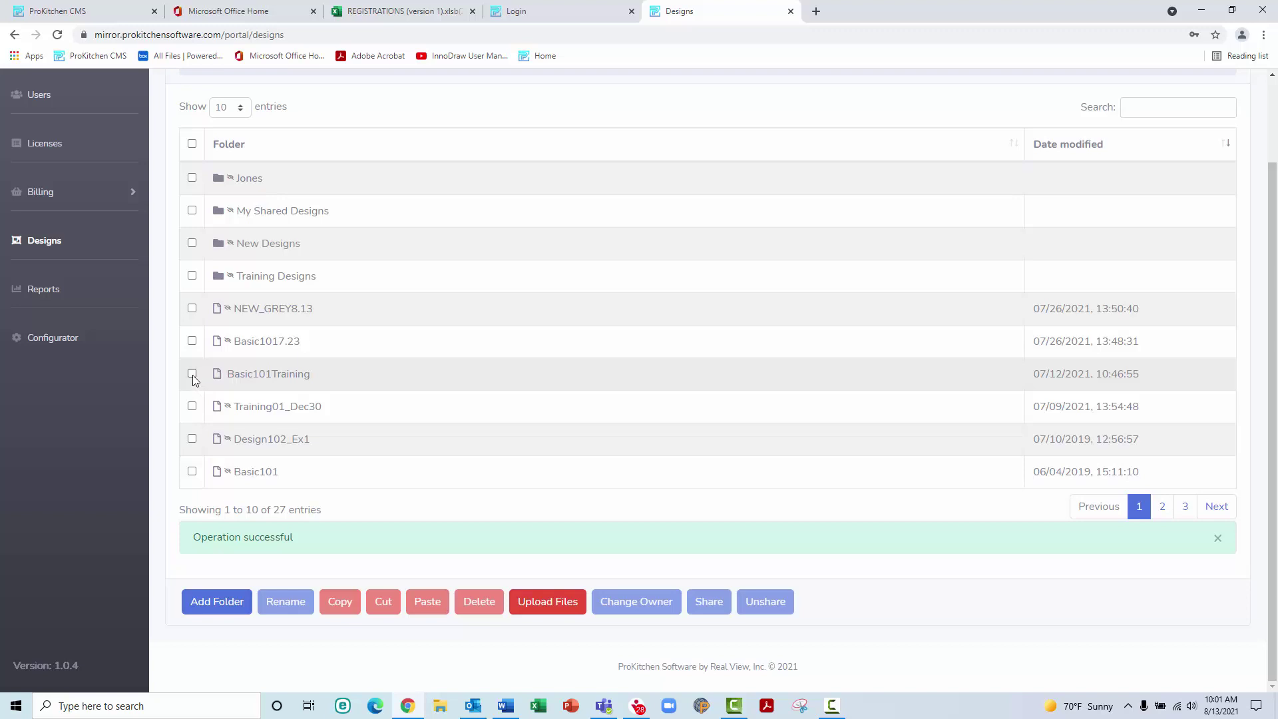
pyautogui.click(192, 374)
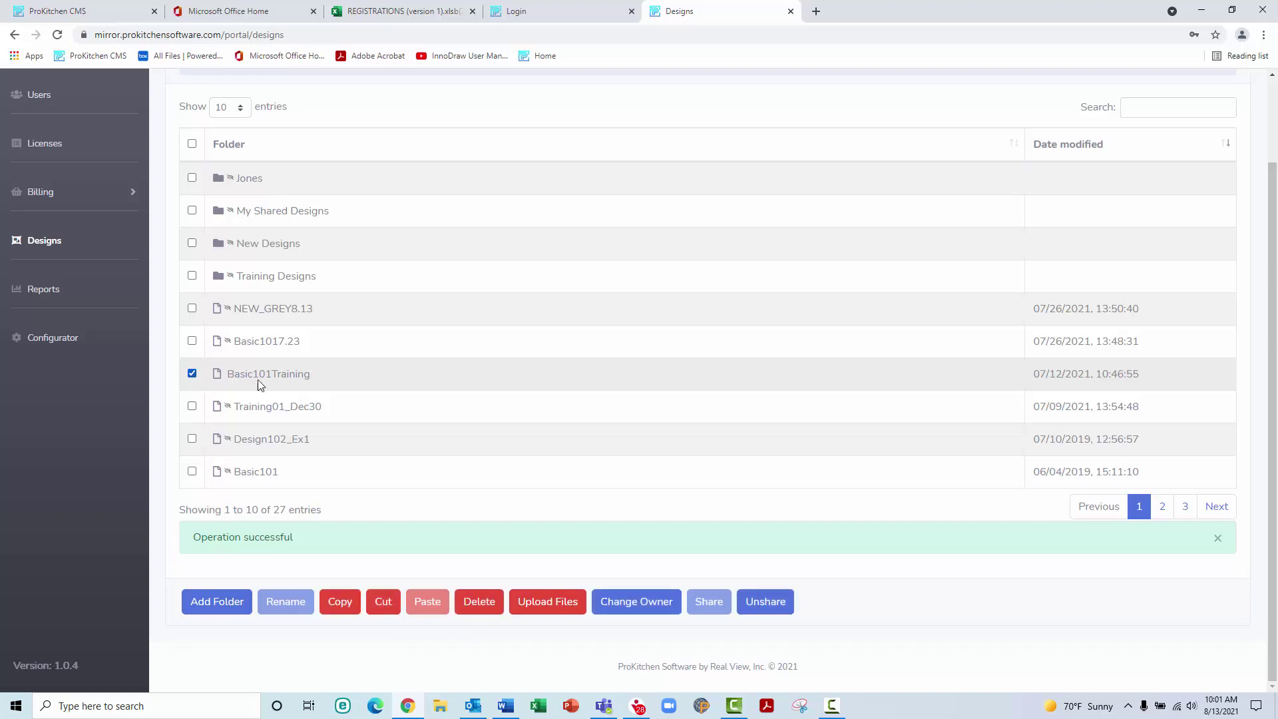
pyautogui.click(765, 603)
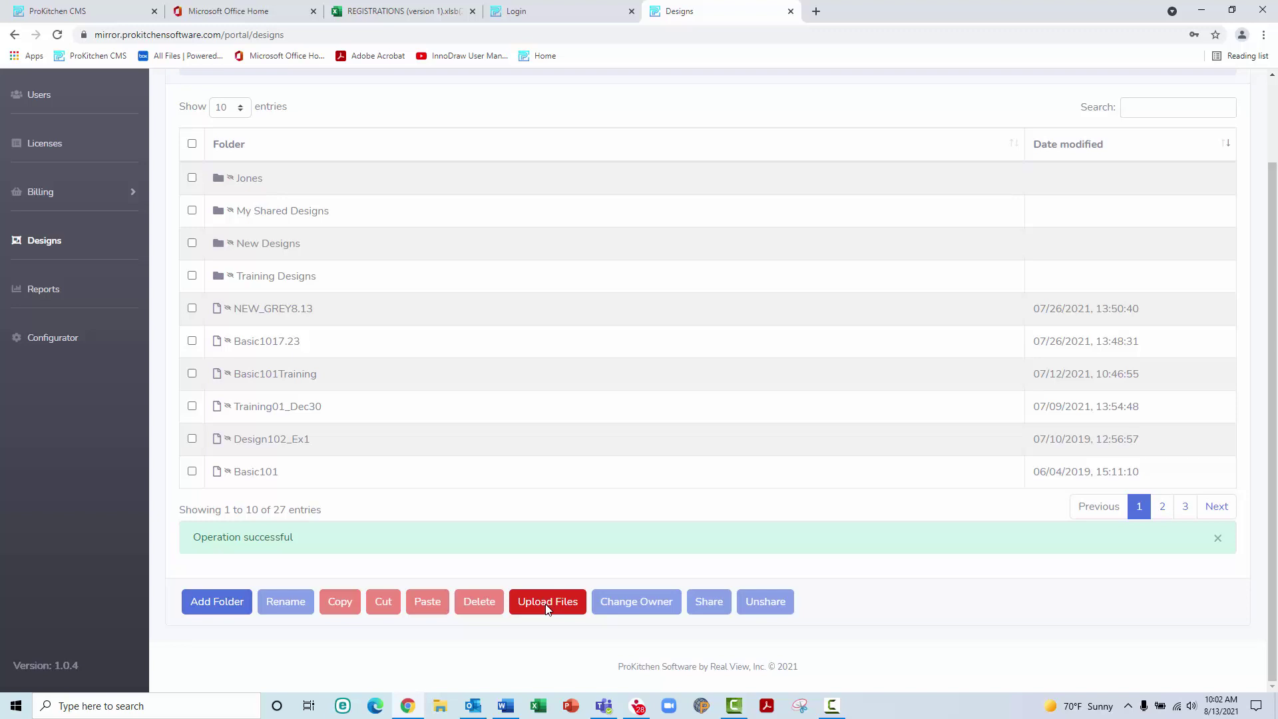
# Upload George_Kitchen.dsg from Documents > PROKITCHEN DESIGNS into My Designs
pyautogui.click(547, 602)
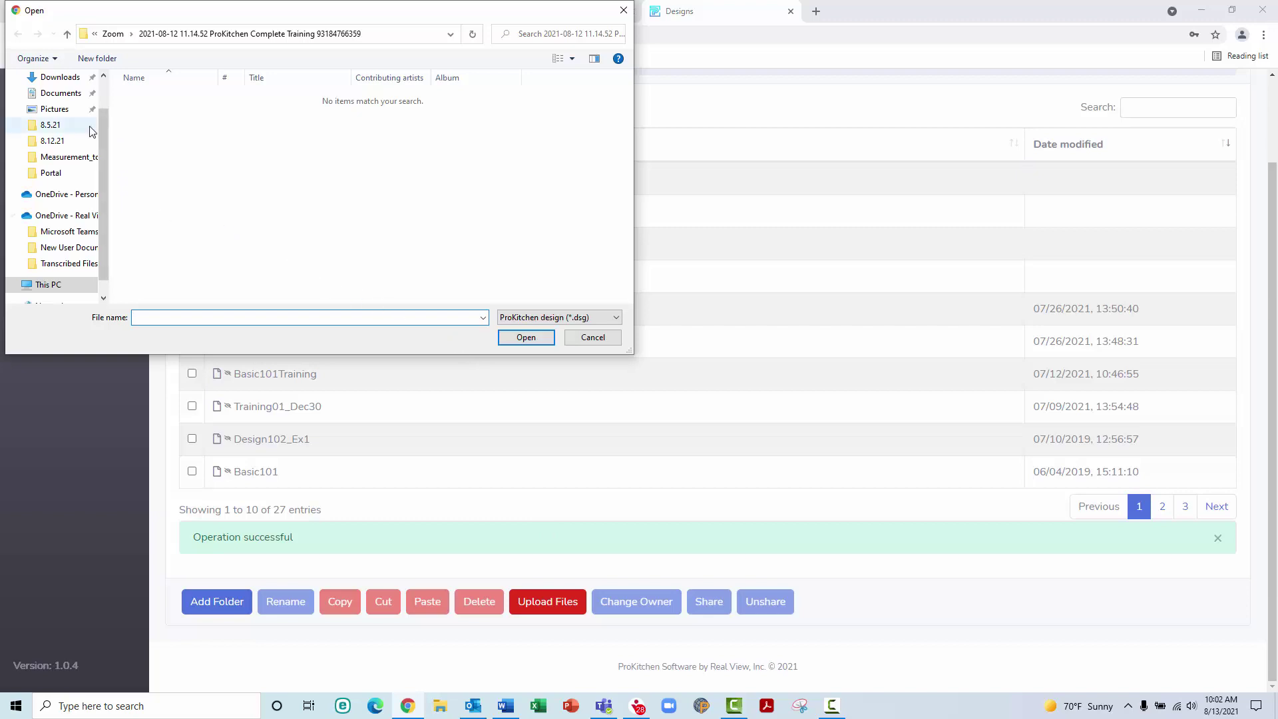
pyautogui.click(62, 93)
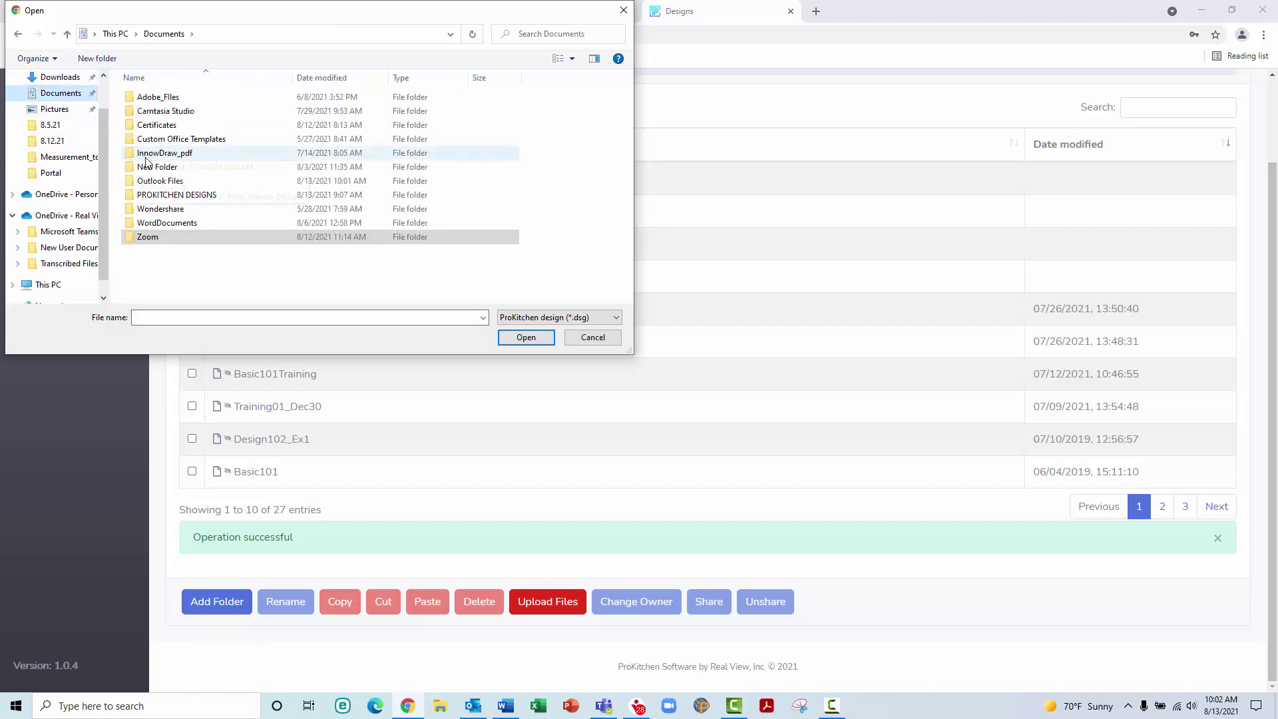
pyautogui.doubleClick(160, 195)
pyautogui.scroll(-3, 158, 199)
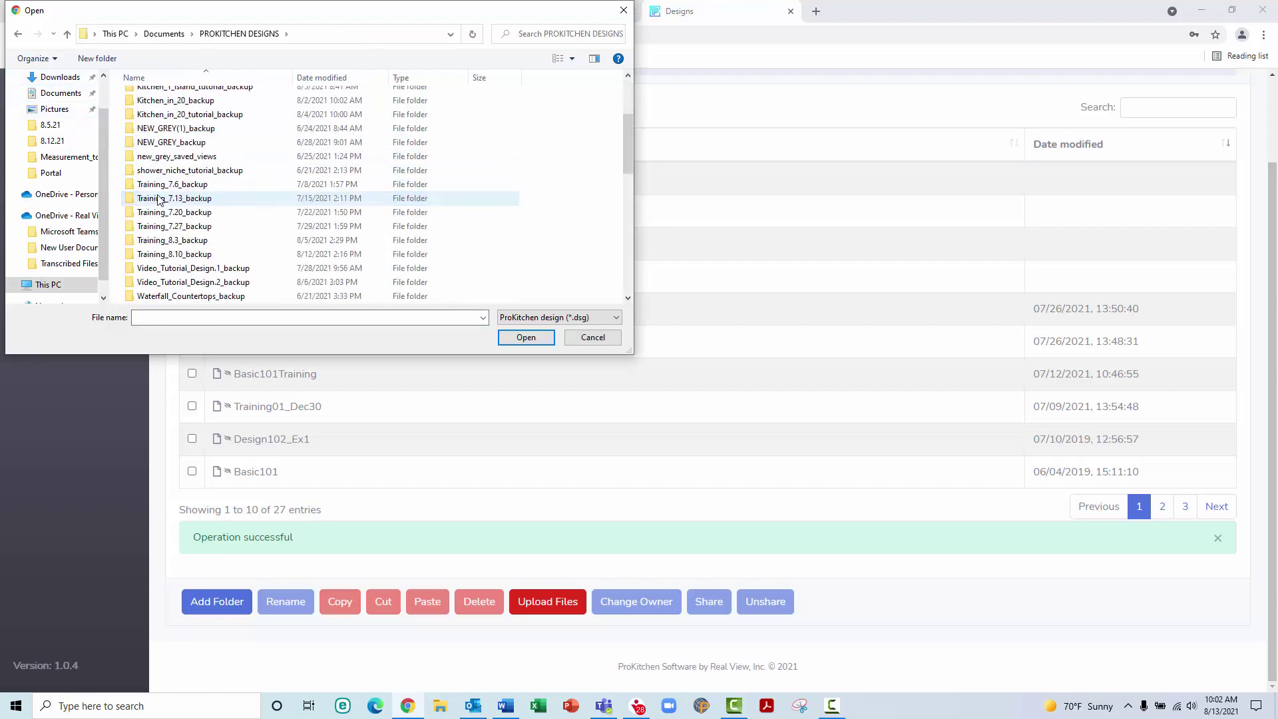
pyautogui.scroll(-3, 159, 199)
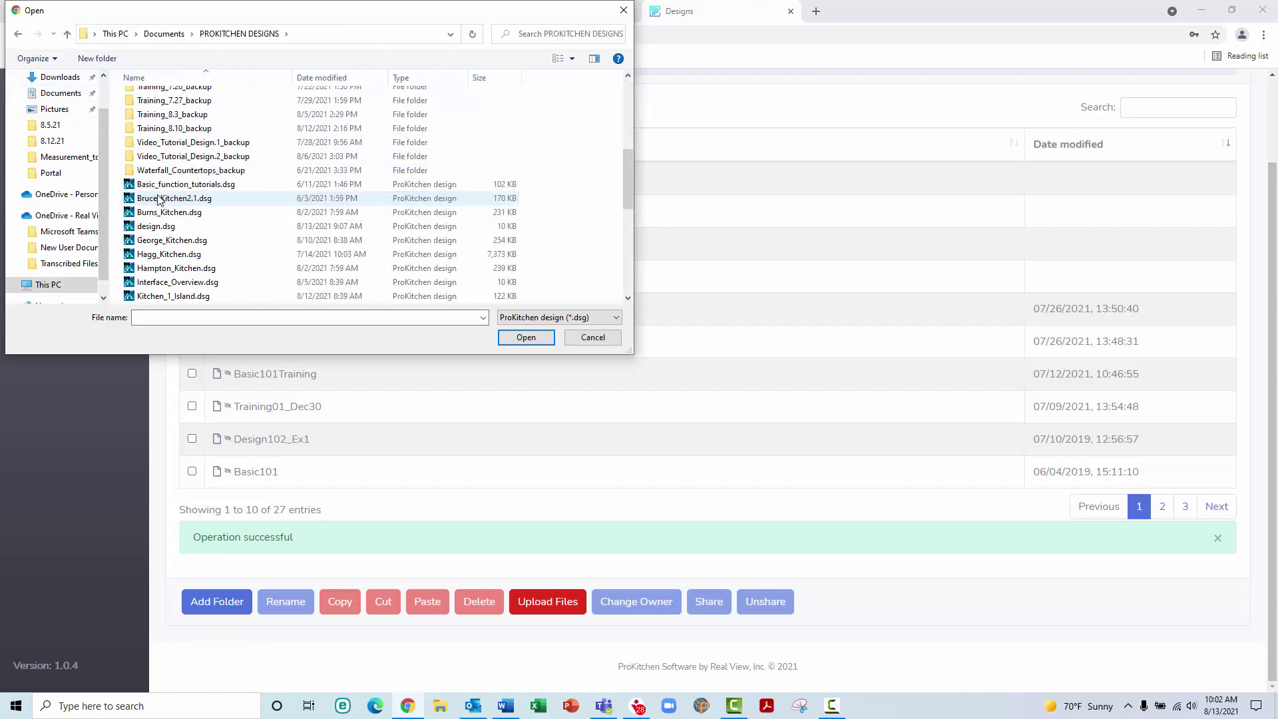
pyautogui.click(160, 241)
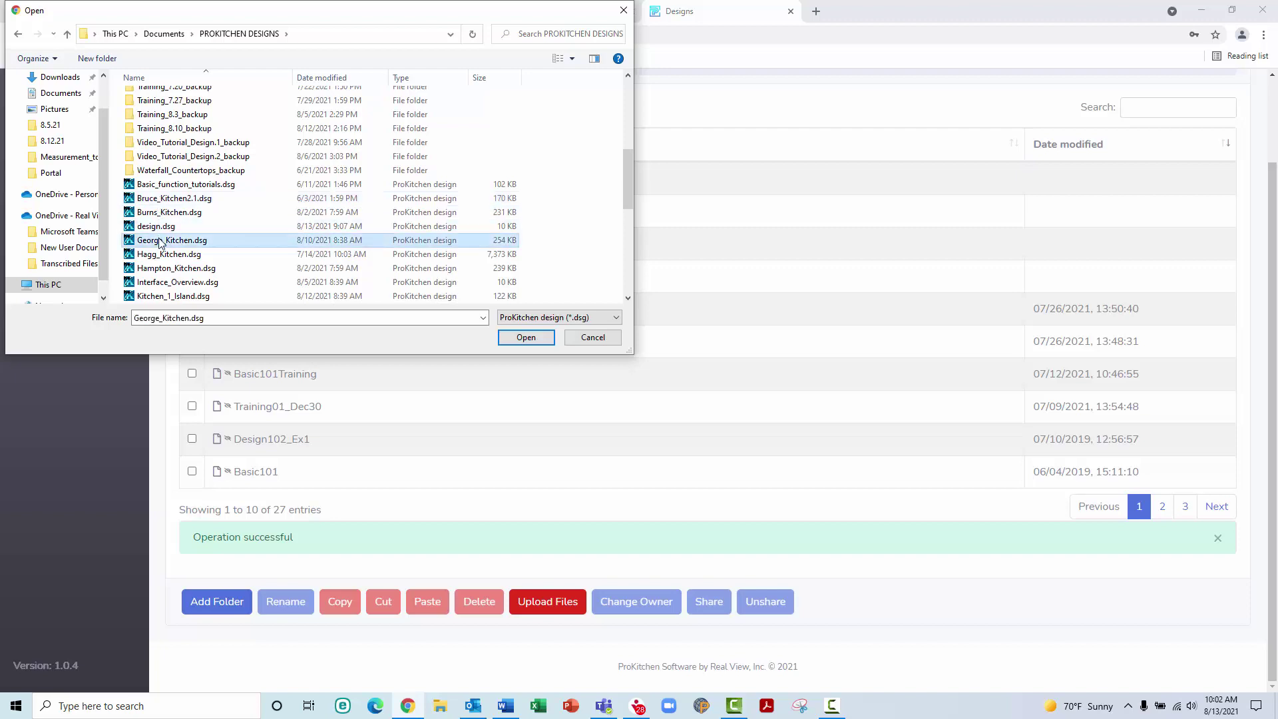
pyautogui.click(517, 340)
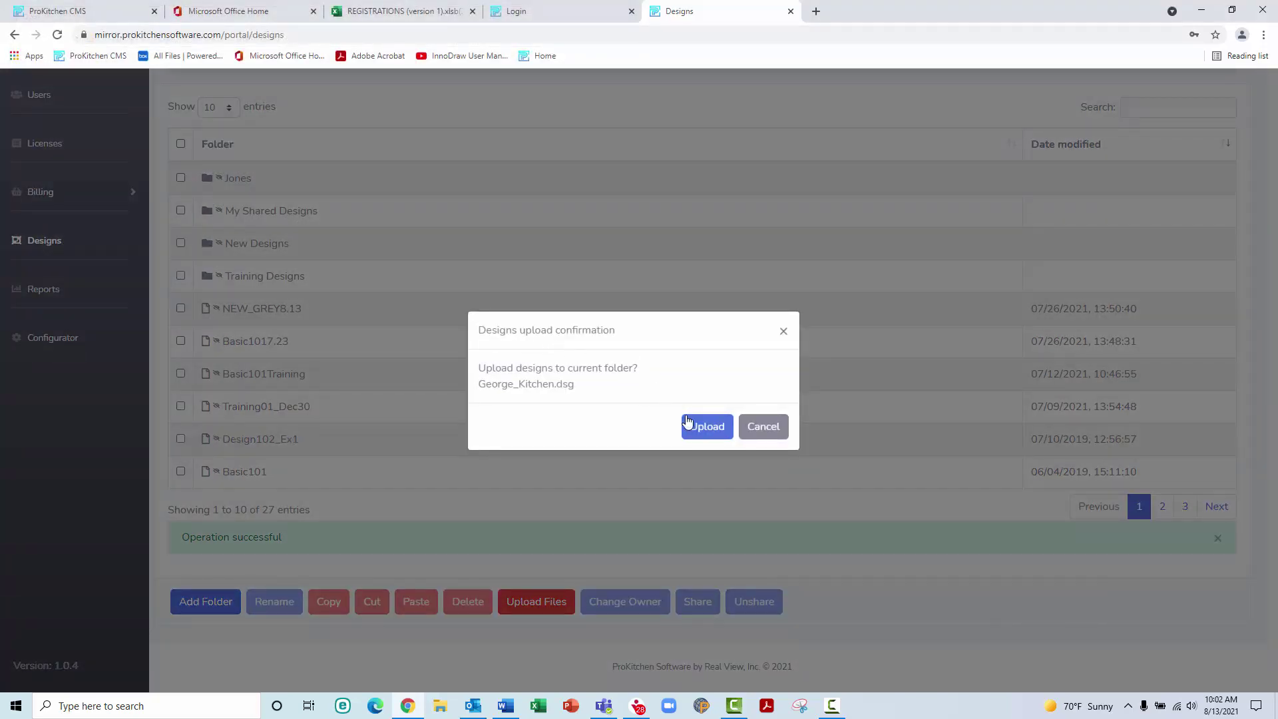
pyautogui.click(707, 428)
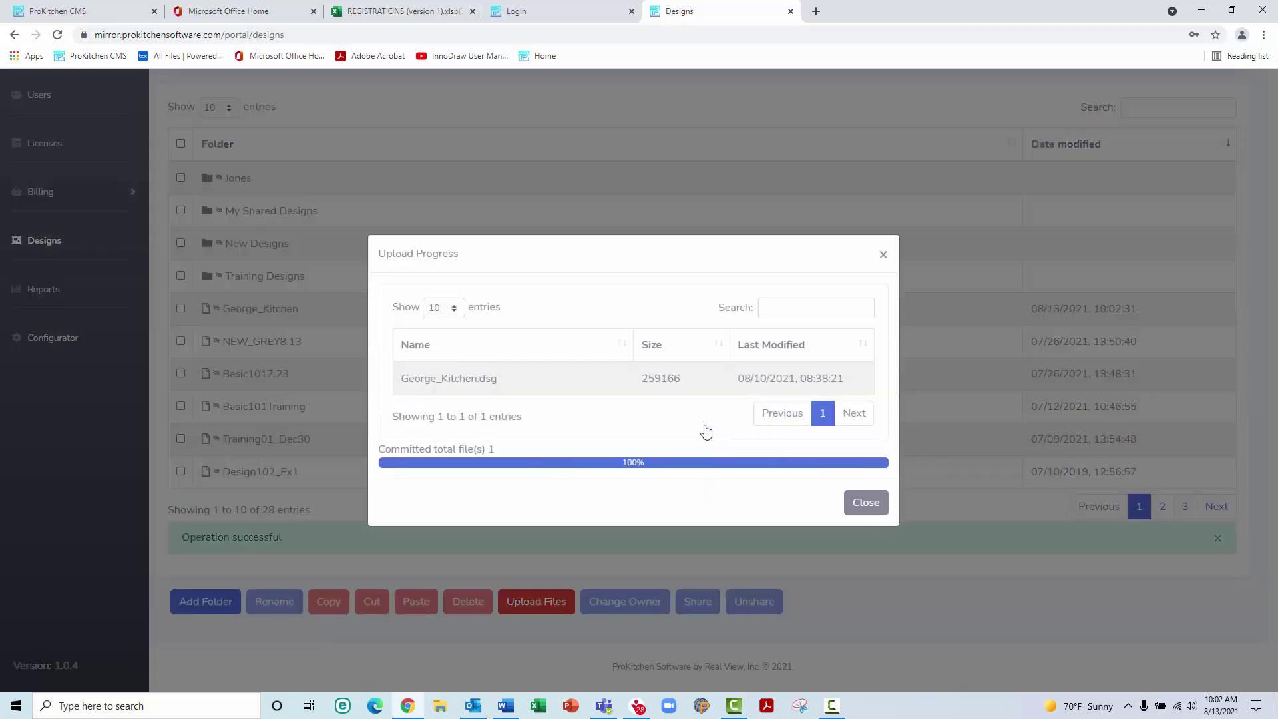
pyautogui.click(859, 499)
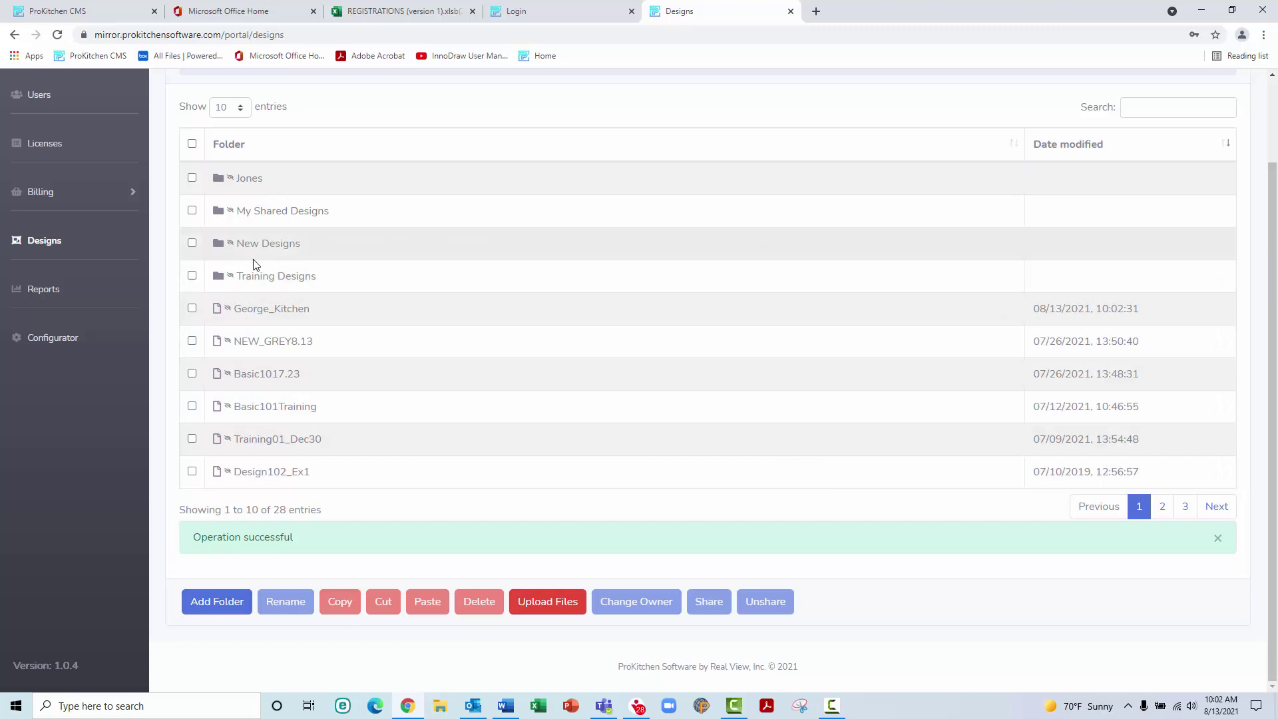
# Open a designer's folder under Designs by Designer and select Waterfall_Countertops(1)
pyautogui.click(57, 247)
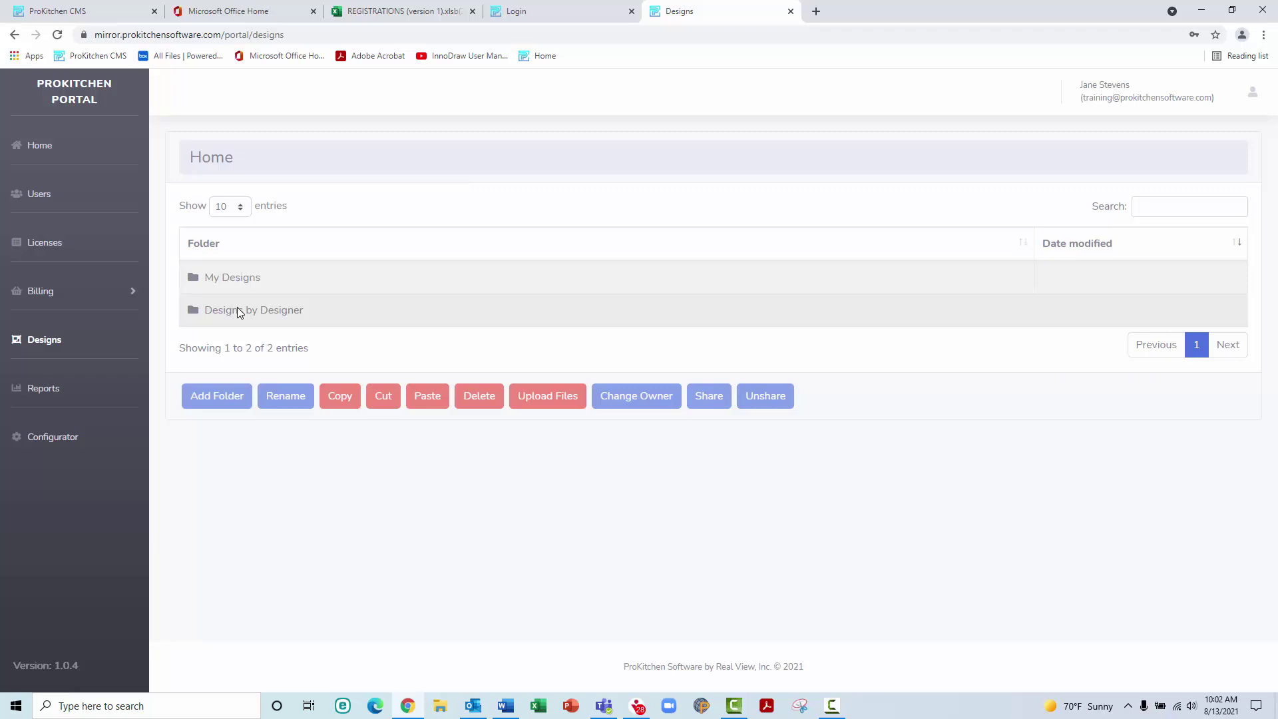
pyautogui.click(240, 311)
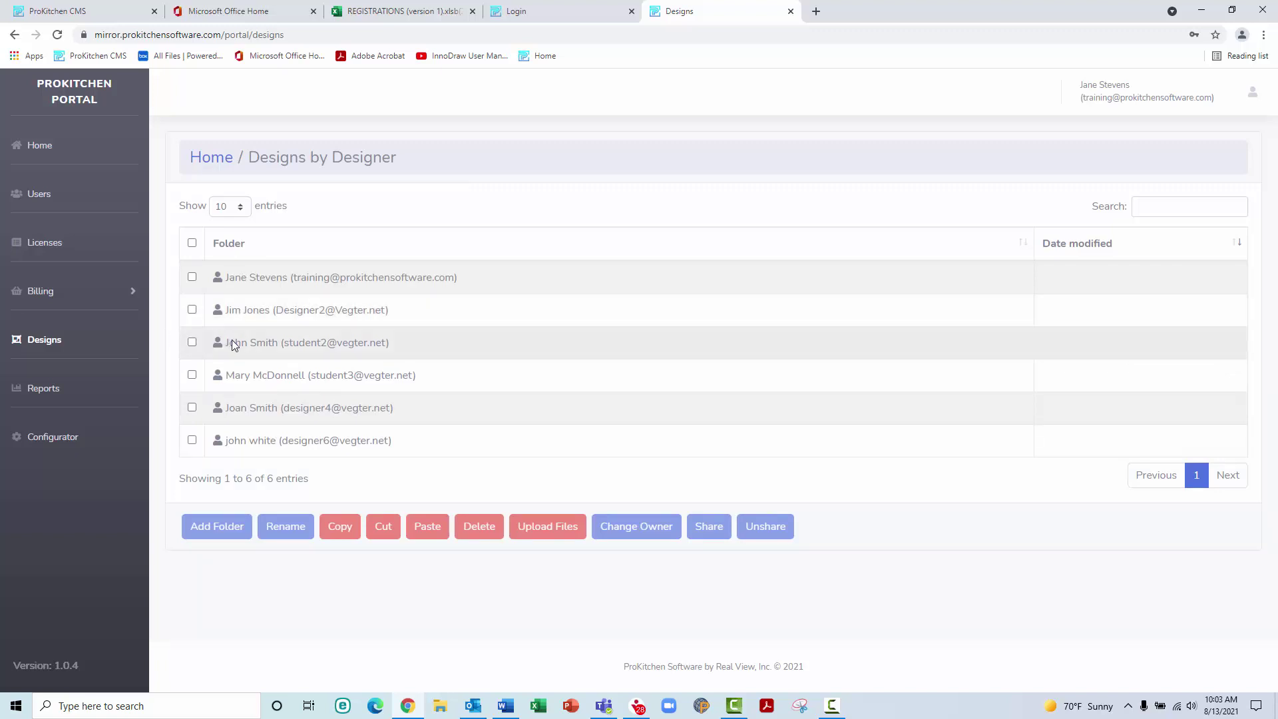
pyautogui.click(232, 342)
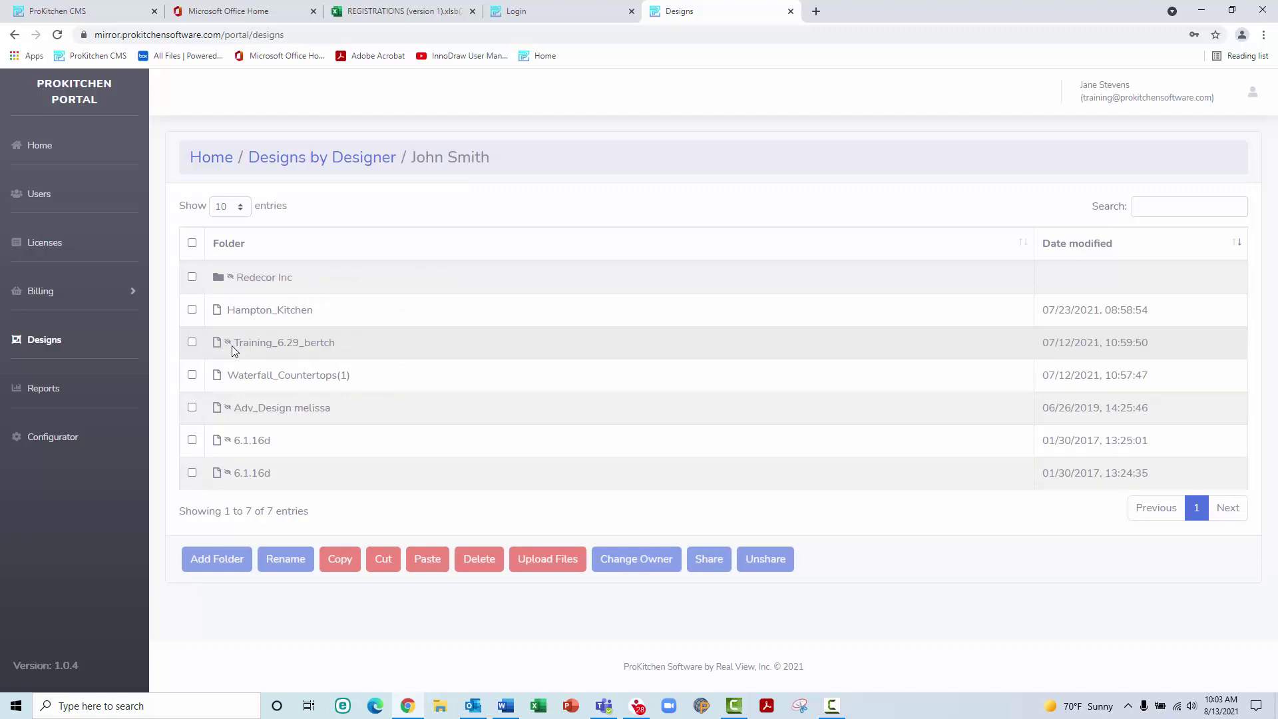
pyautogui.click(191, 376)
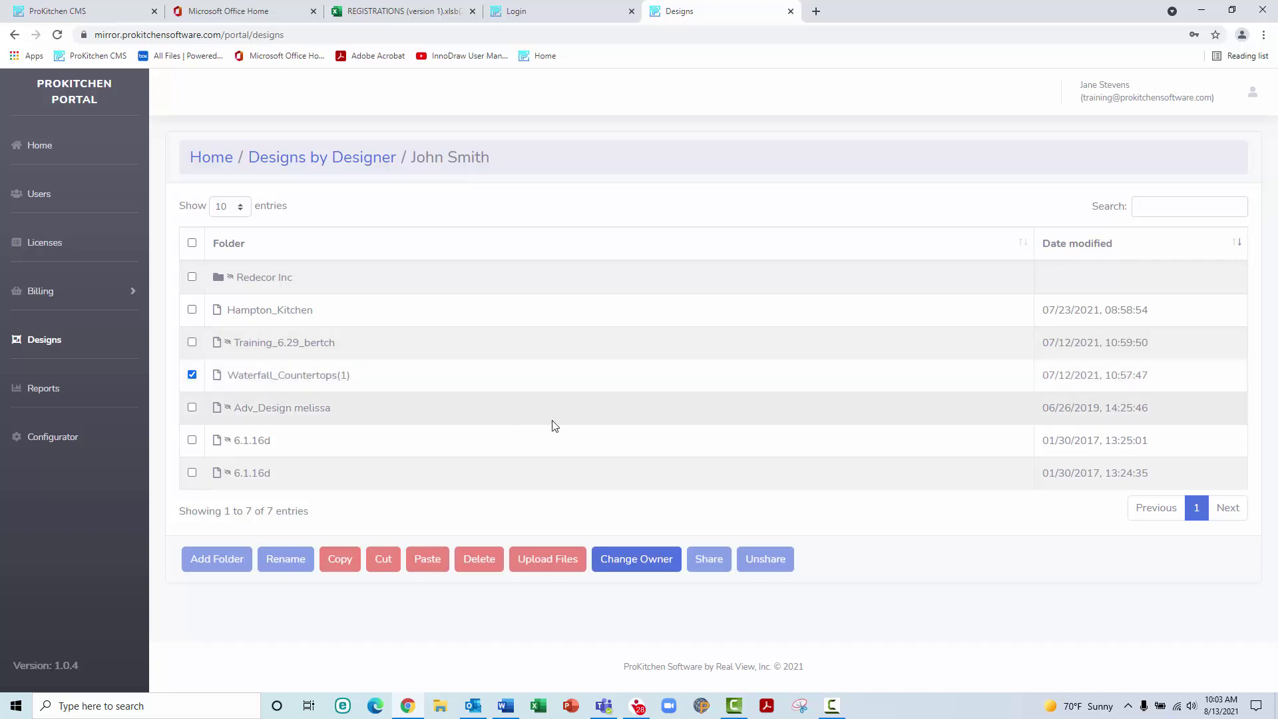
# Change the owner of Waterfall_Countertops(1) to another designer and confirm the transfer
pyautogui.click(643, 560)
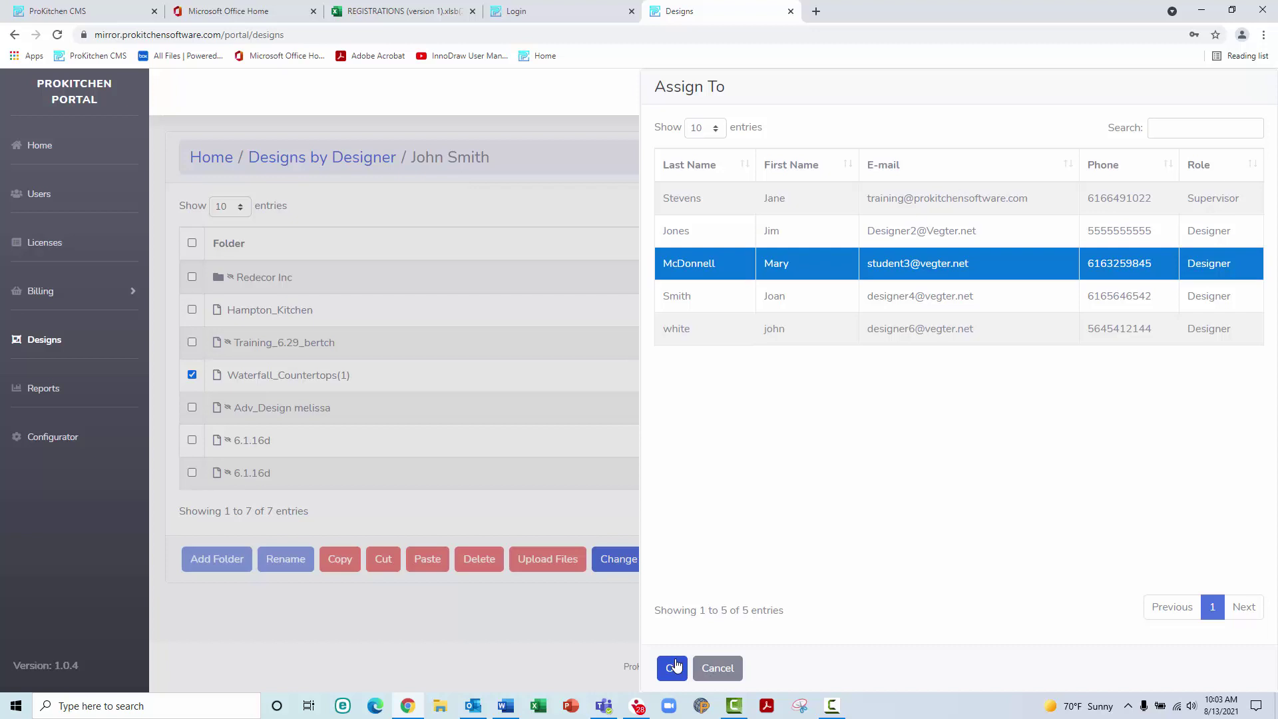
pyautogui.click(673, 666)
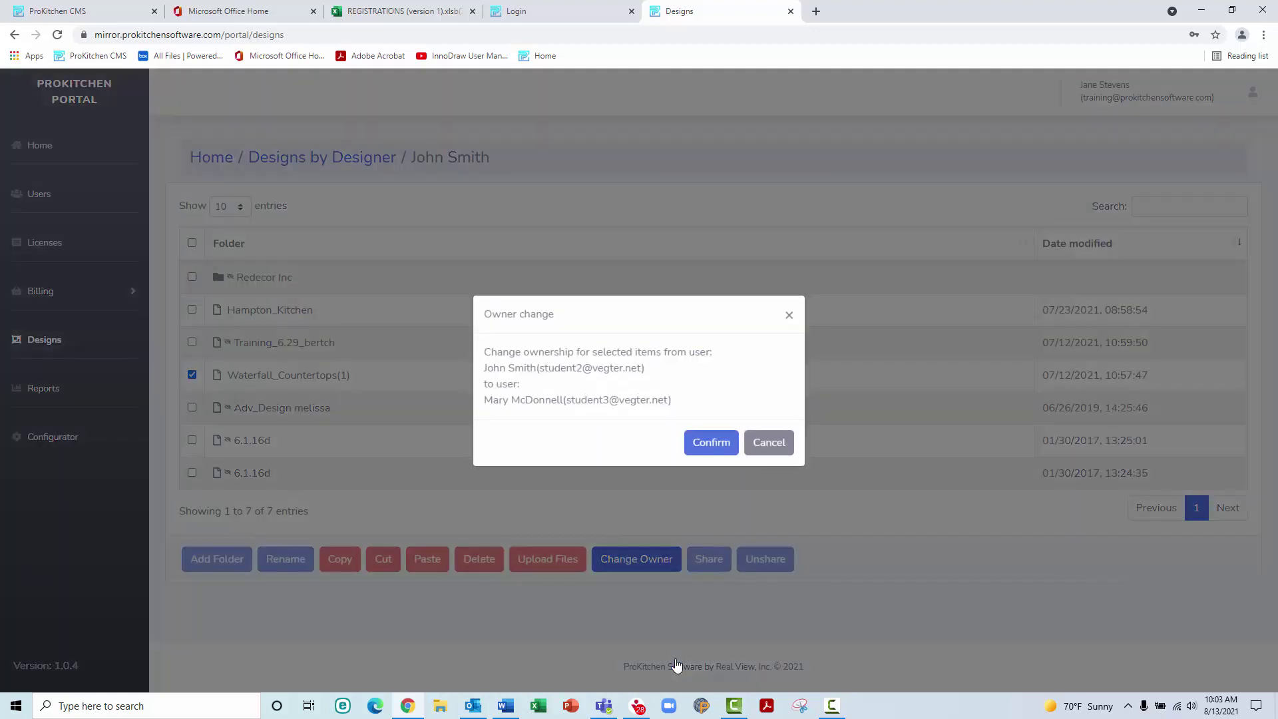
pyautogui.click(711, 443)
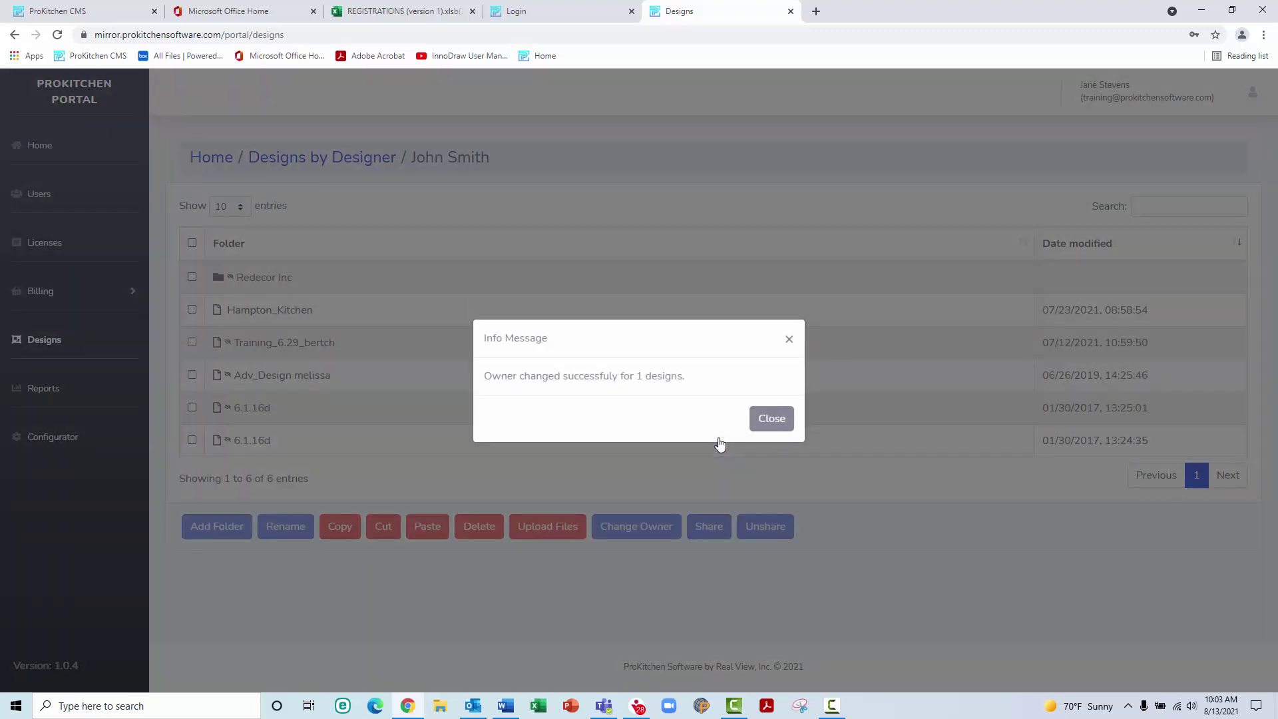
pyautogui.click(767, 422)
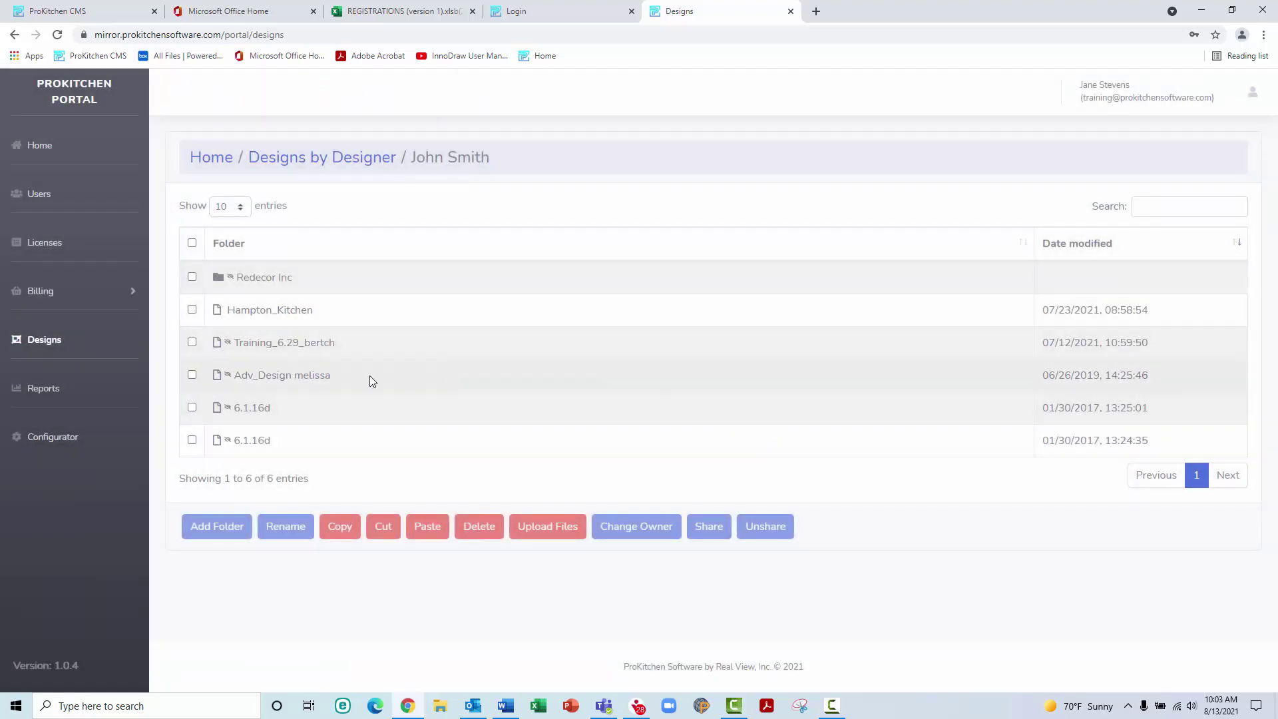
# On the Reports page, select the first user and the supervisor for 07/01/2021 to 07/26/2021
pyautogui.click(56, 393)
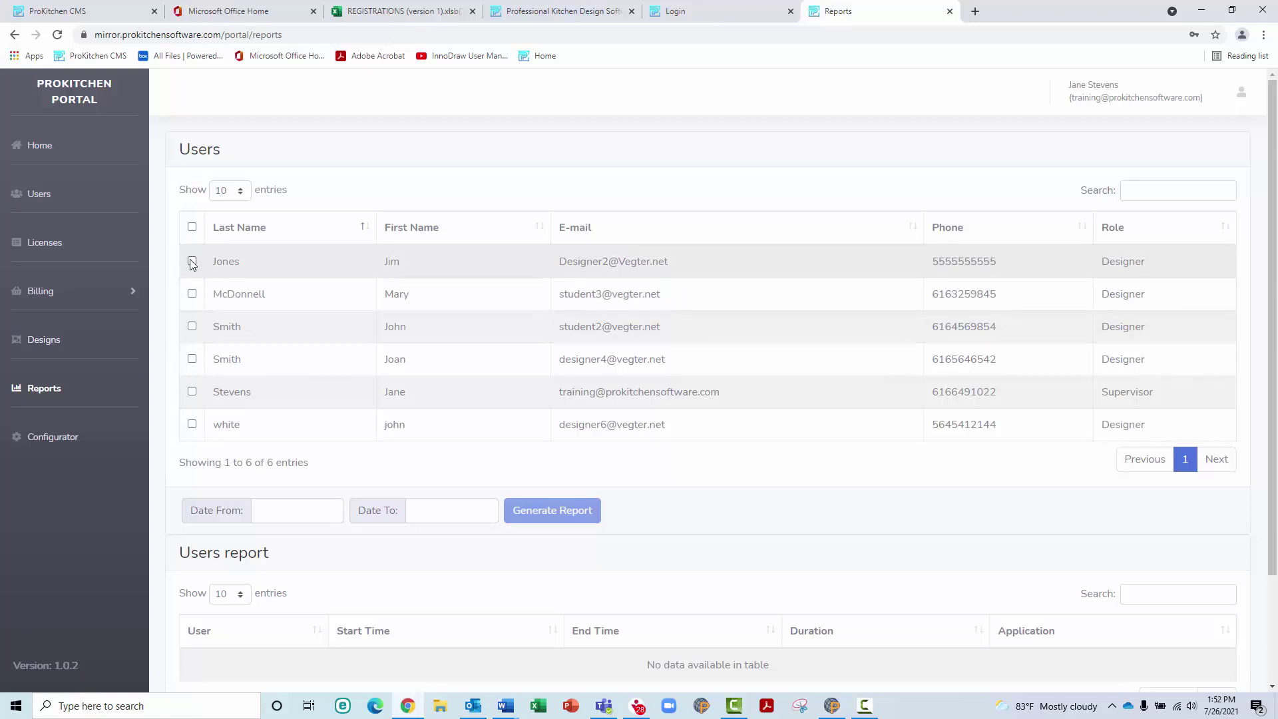
pyautogui.click(192, 261)
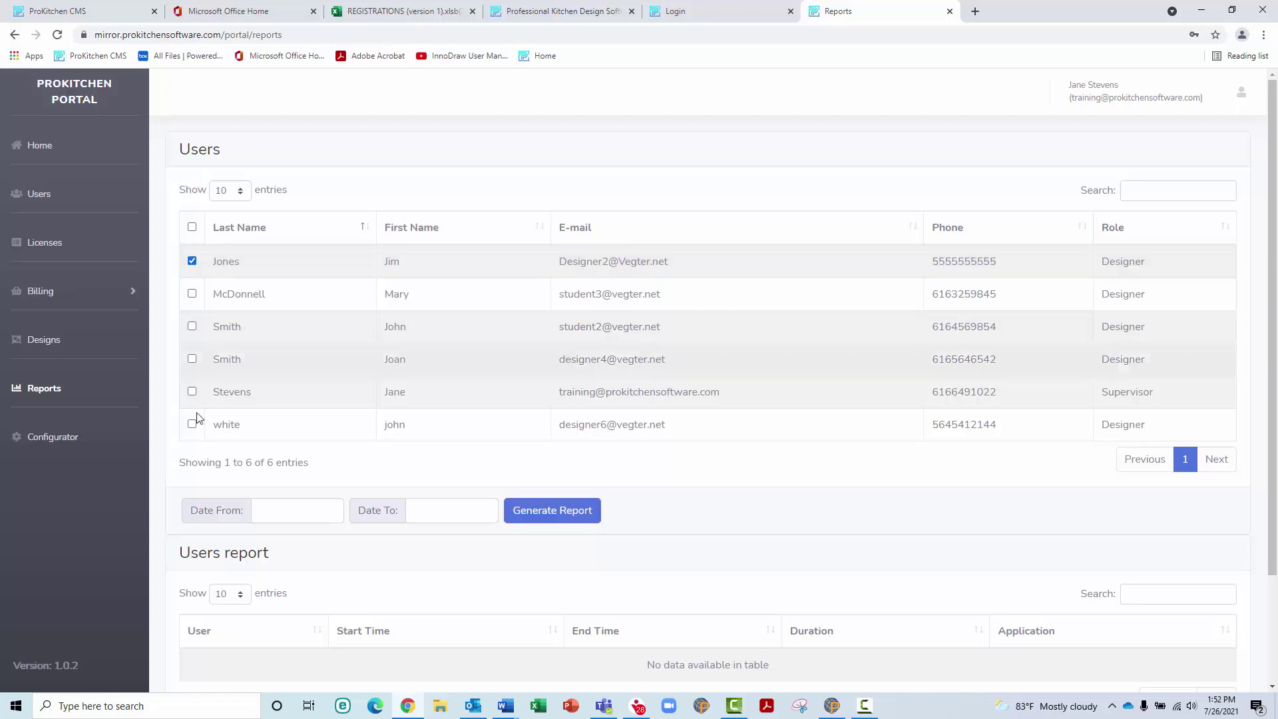
pyautogui.click(192, 393)
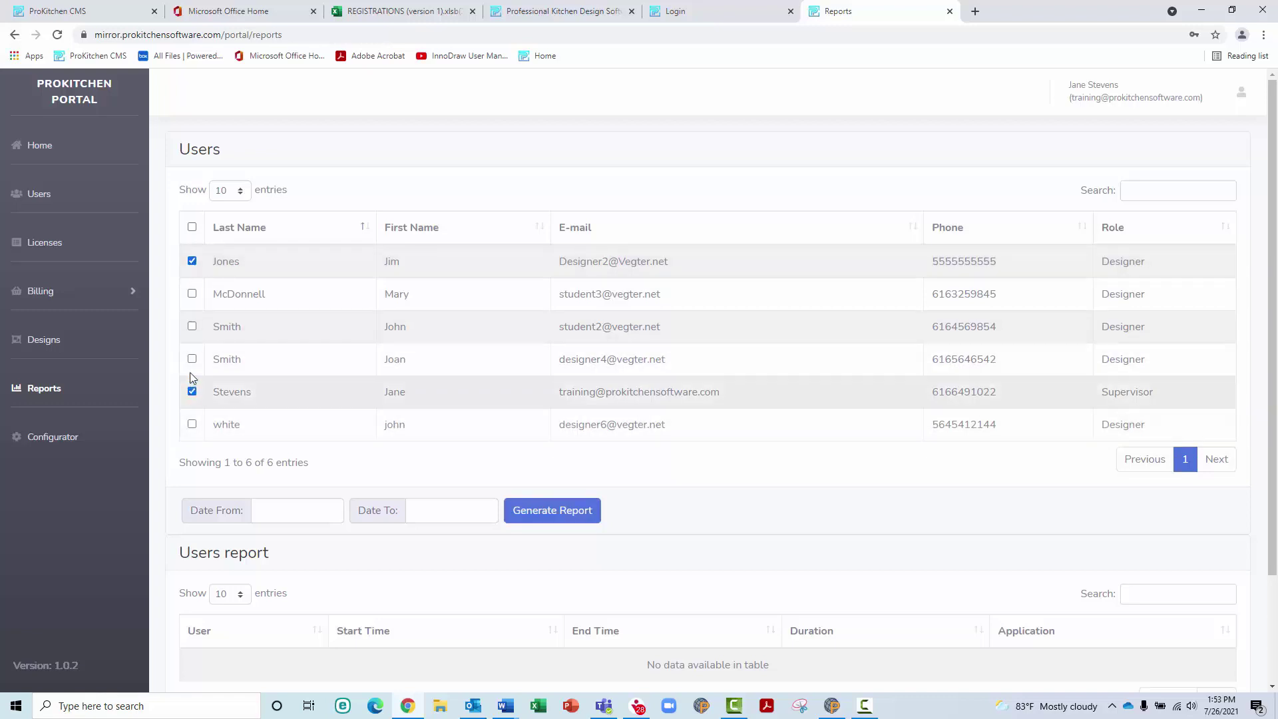
pyautogui.click(289, 506)
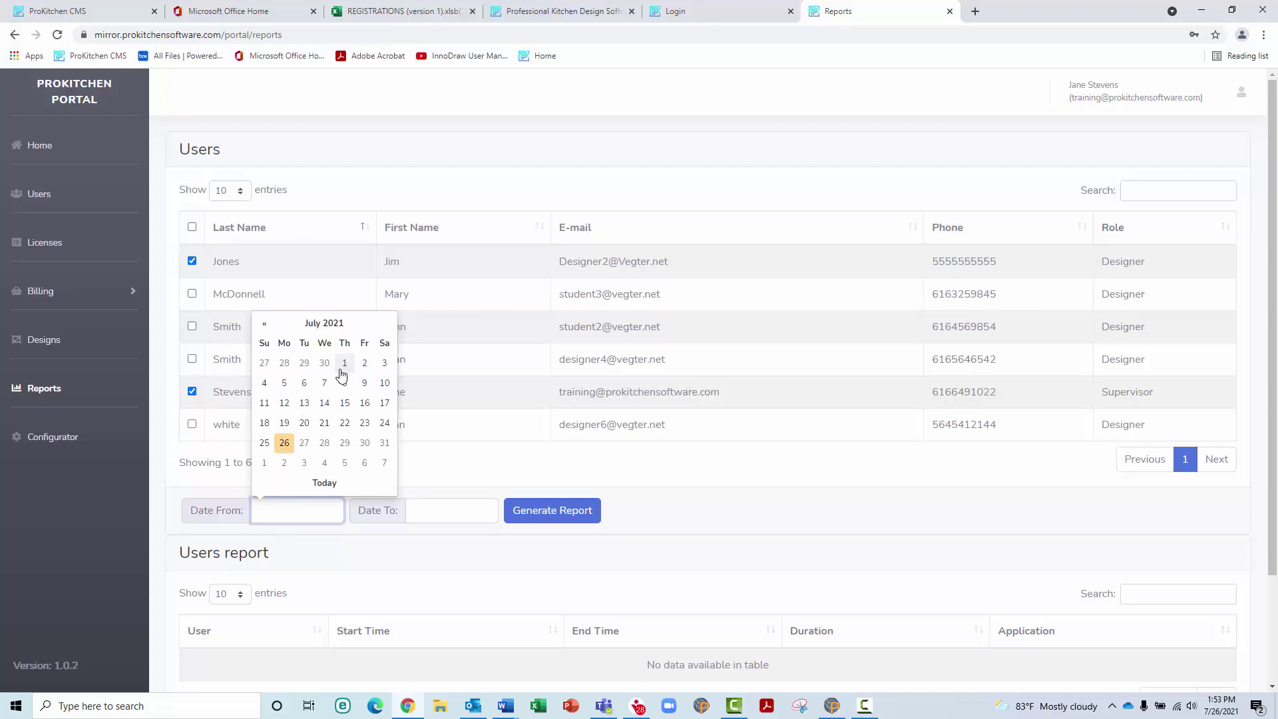
pyautogui.click(343, 366)
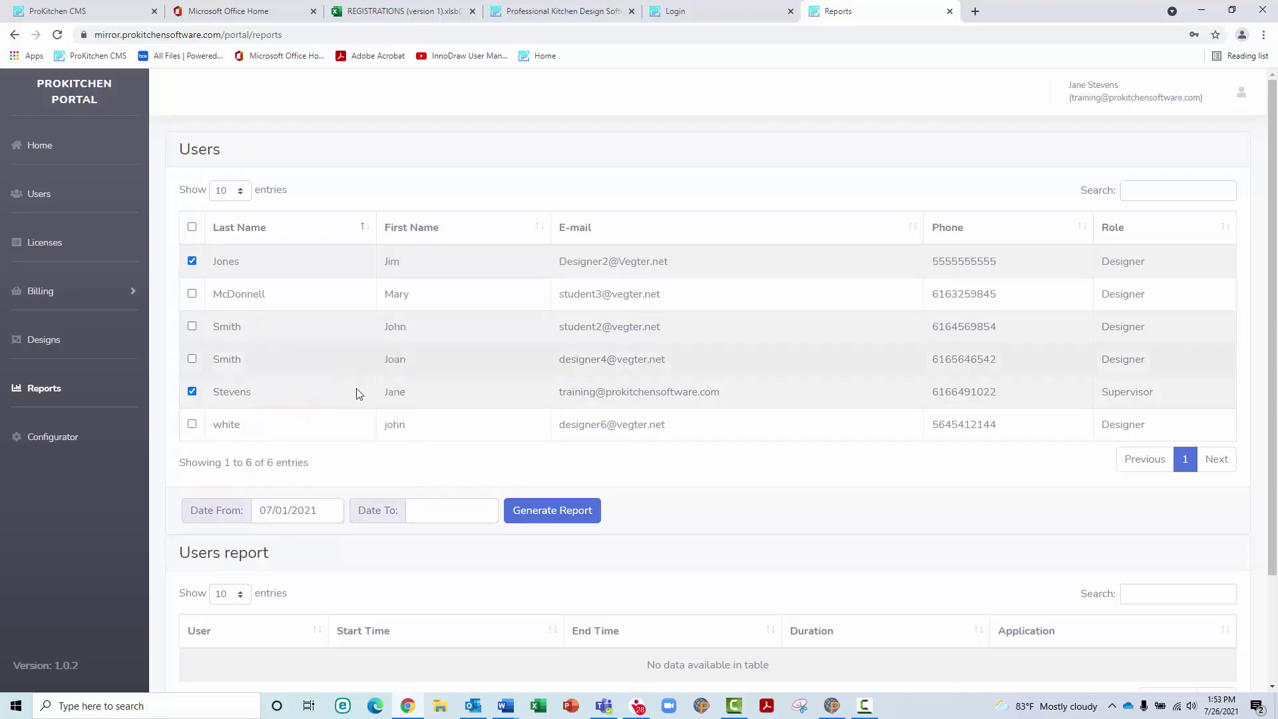
pyautogui.click(436, 516)
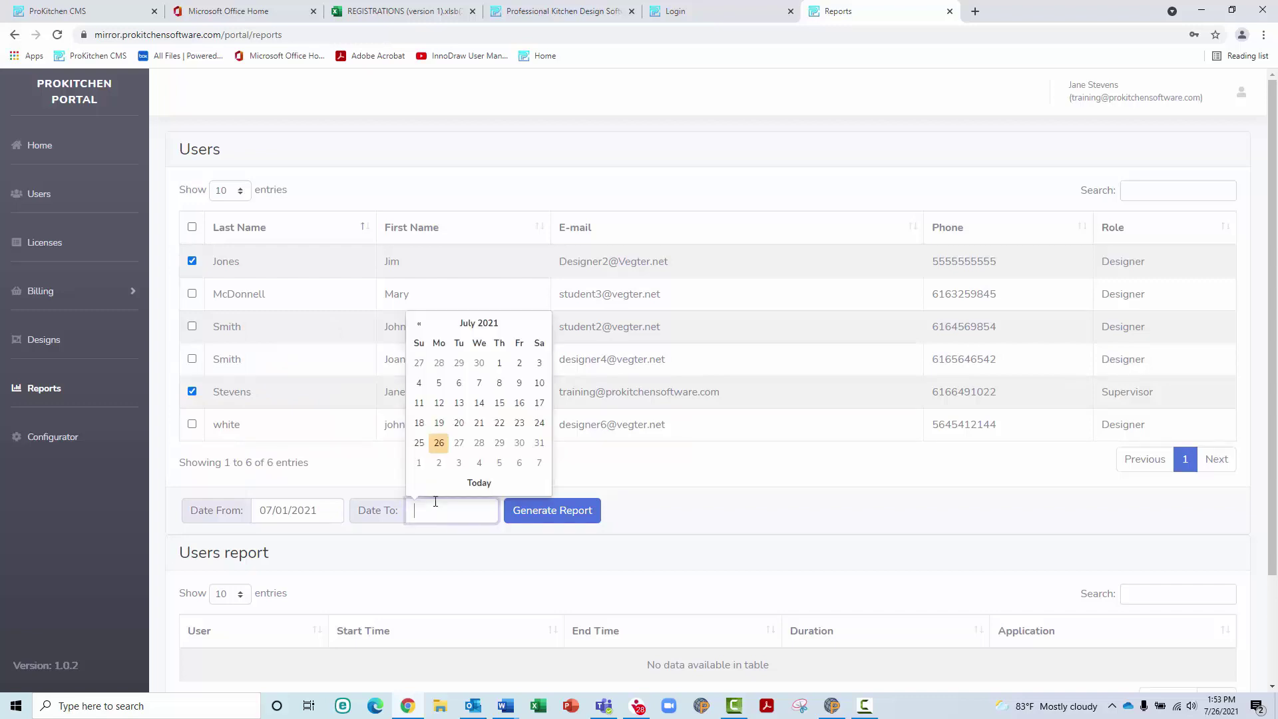
pyautogui.click(436, 443)
# Generate the Users report and scroll through its four listed sessions
pyautogui.click(559, 512)
pyautogui.click(559, 513)
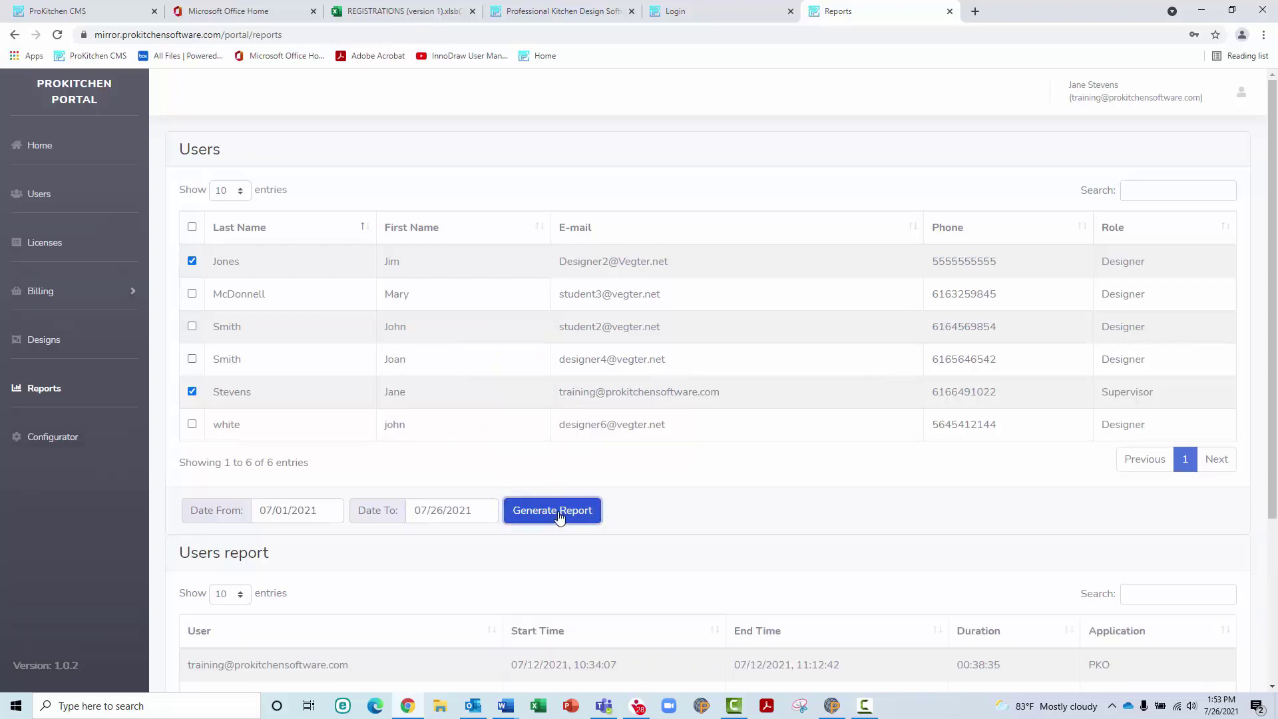
pyautogui.scroll(-3, 559, 517)
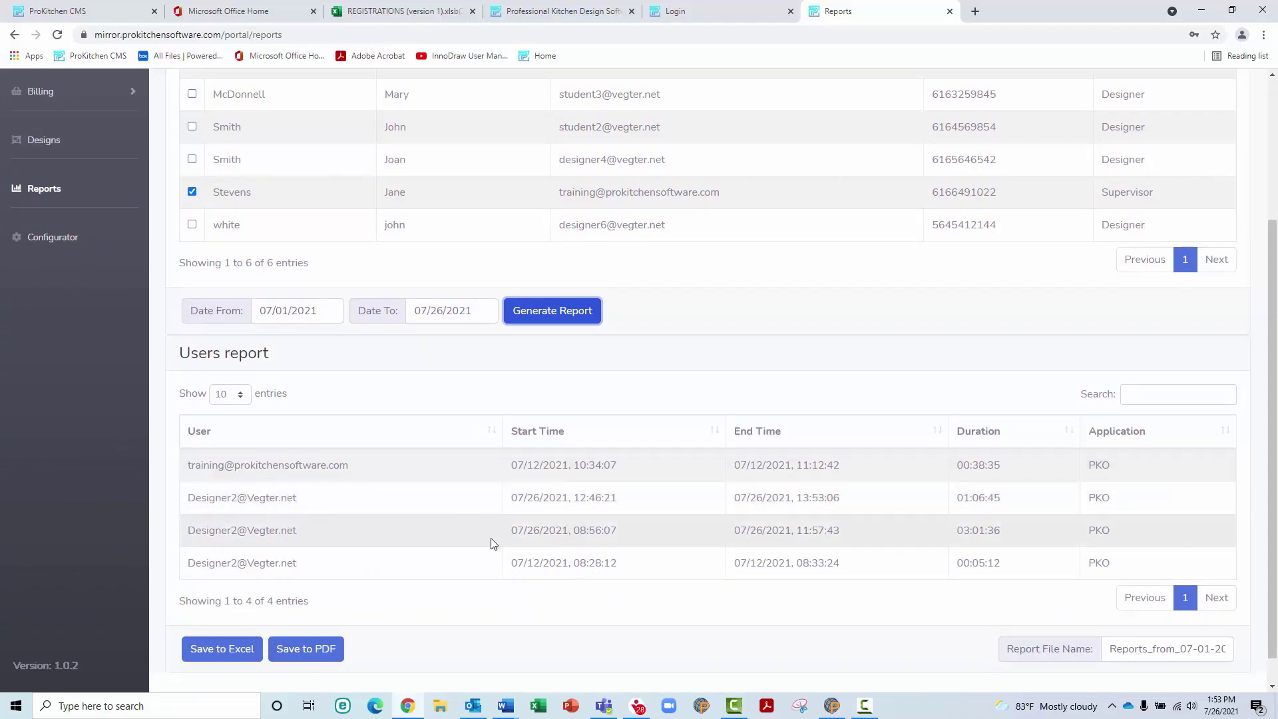
pyautogui.scroll(-1, 493, 545)
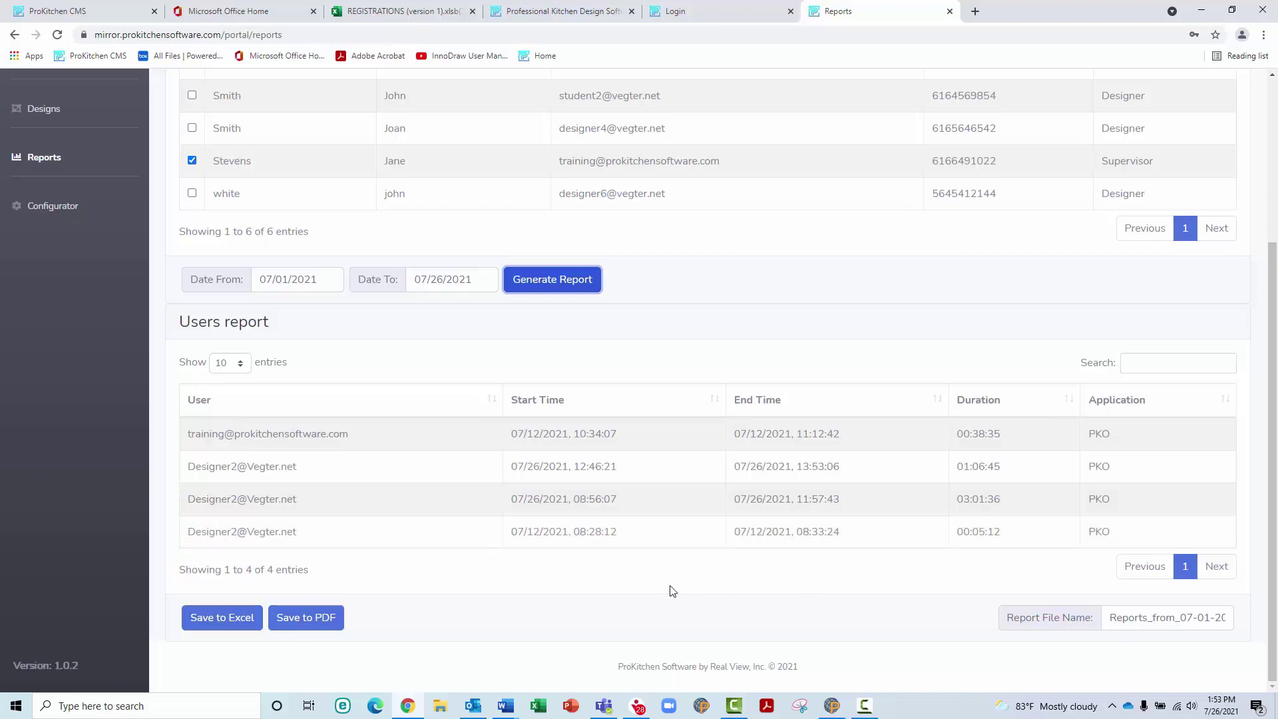
# Export the Users report to Excel and PDF and rename the report file to july21_to_07-26-2021
pyautogui.click(221, 629)
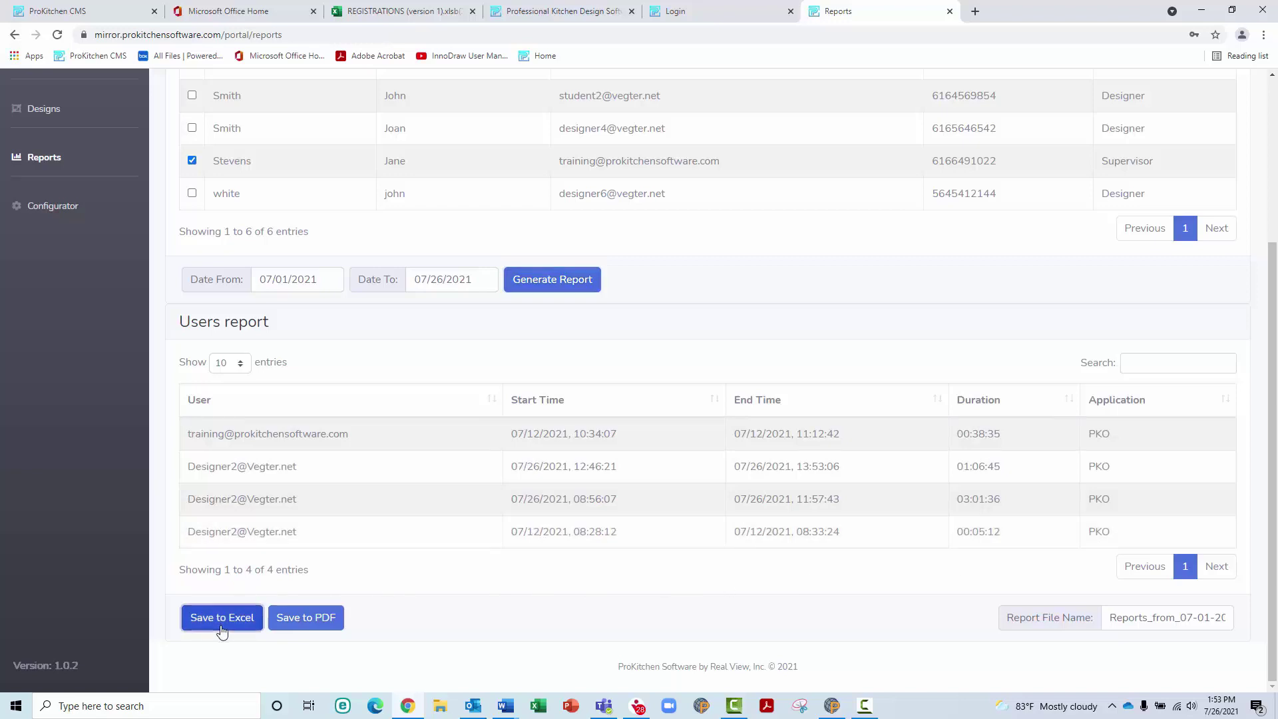
pyautogui.click(340, 620)
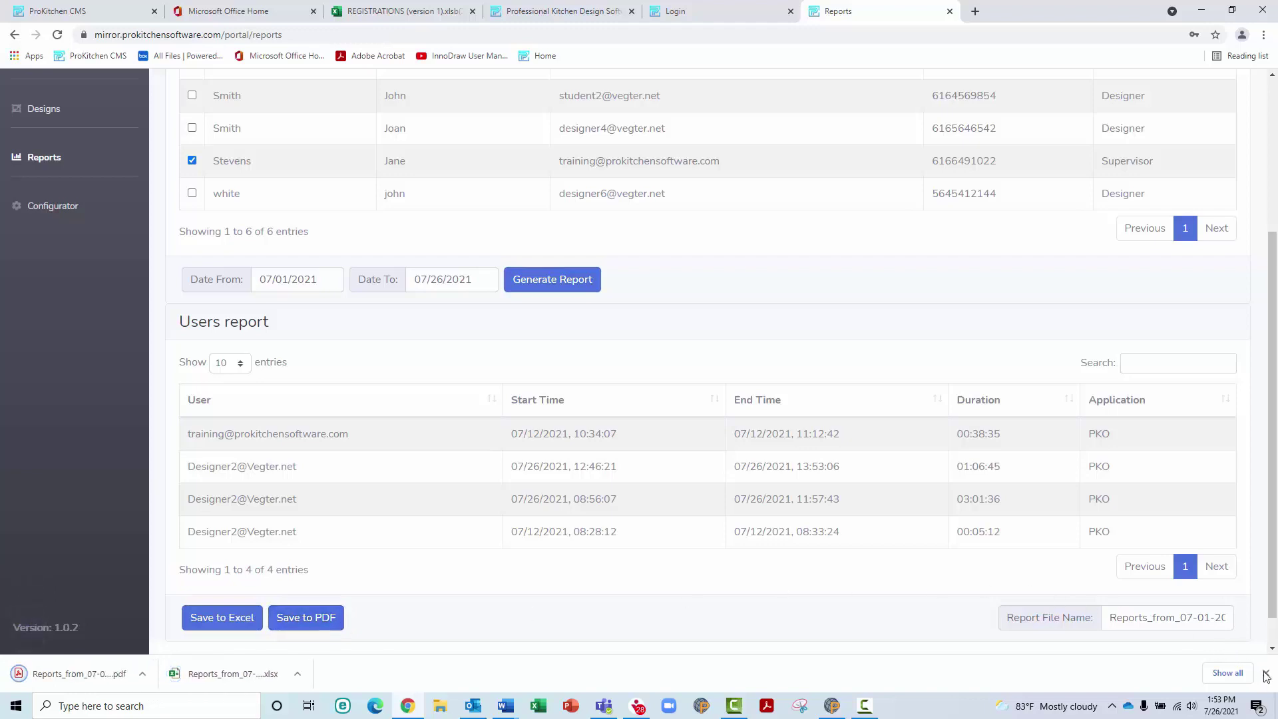
pyautogui.moveTo(1228, 619); pyautogui.dragTo(1092, 641)
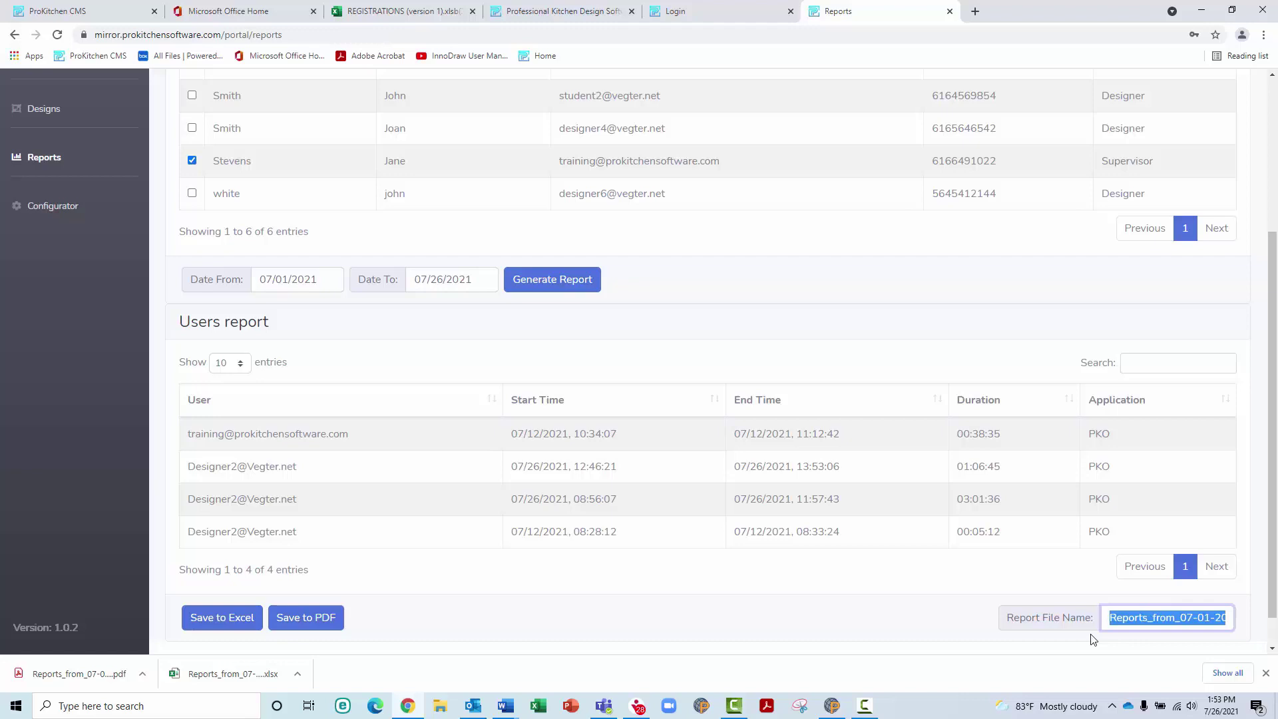
pyautogui.write('july21_to_07-26-2021')
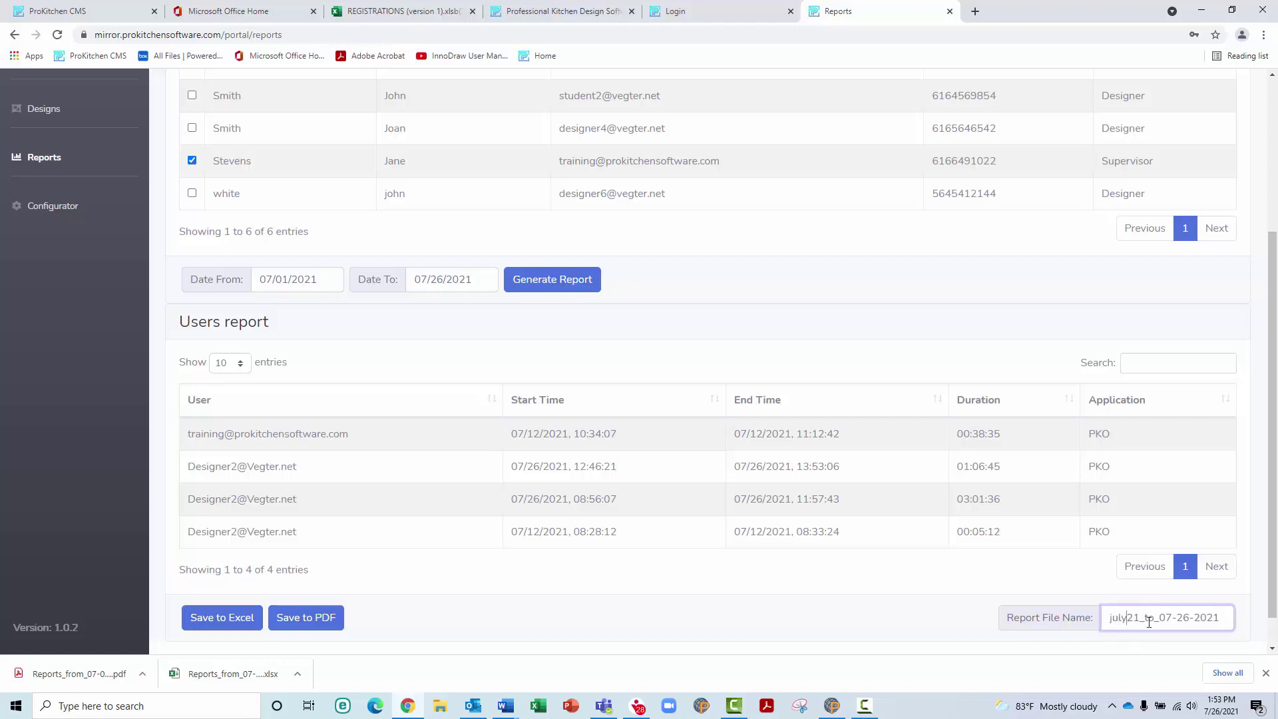
pyautogui.click(1266, 673)
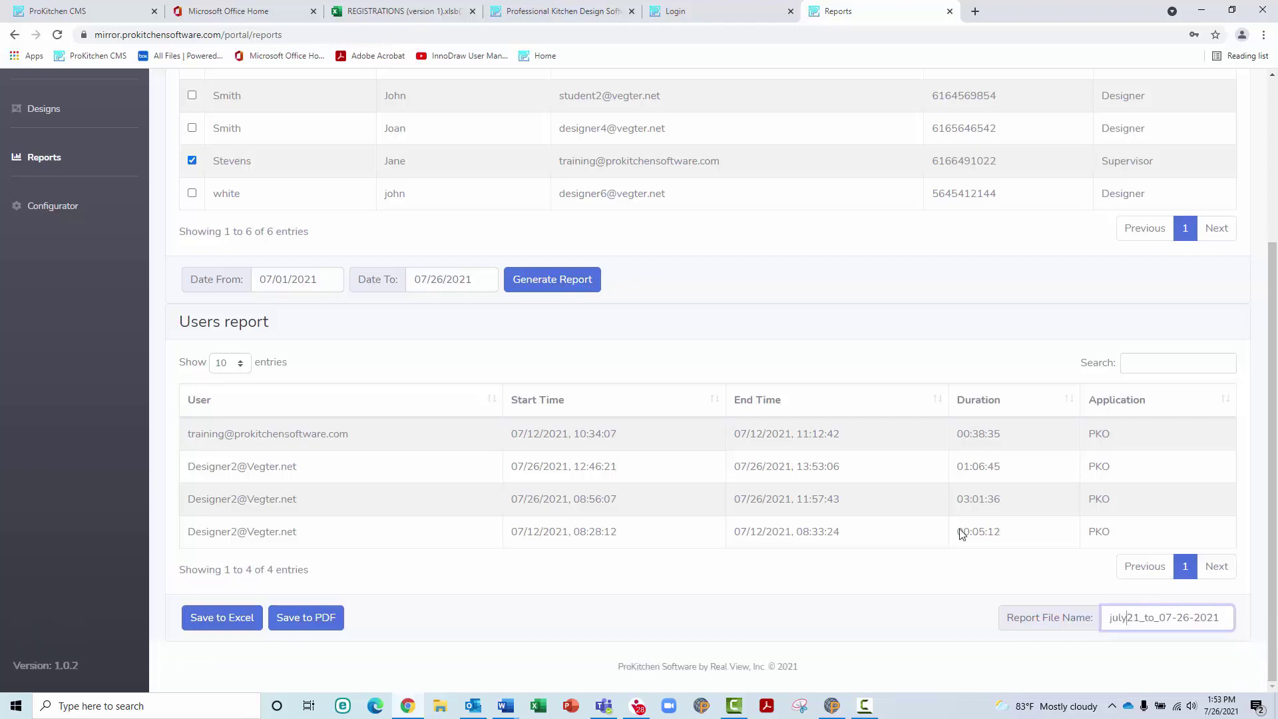
pyautogui.click(53, 218)
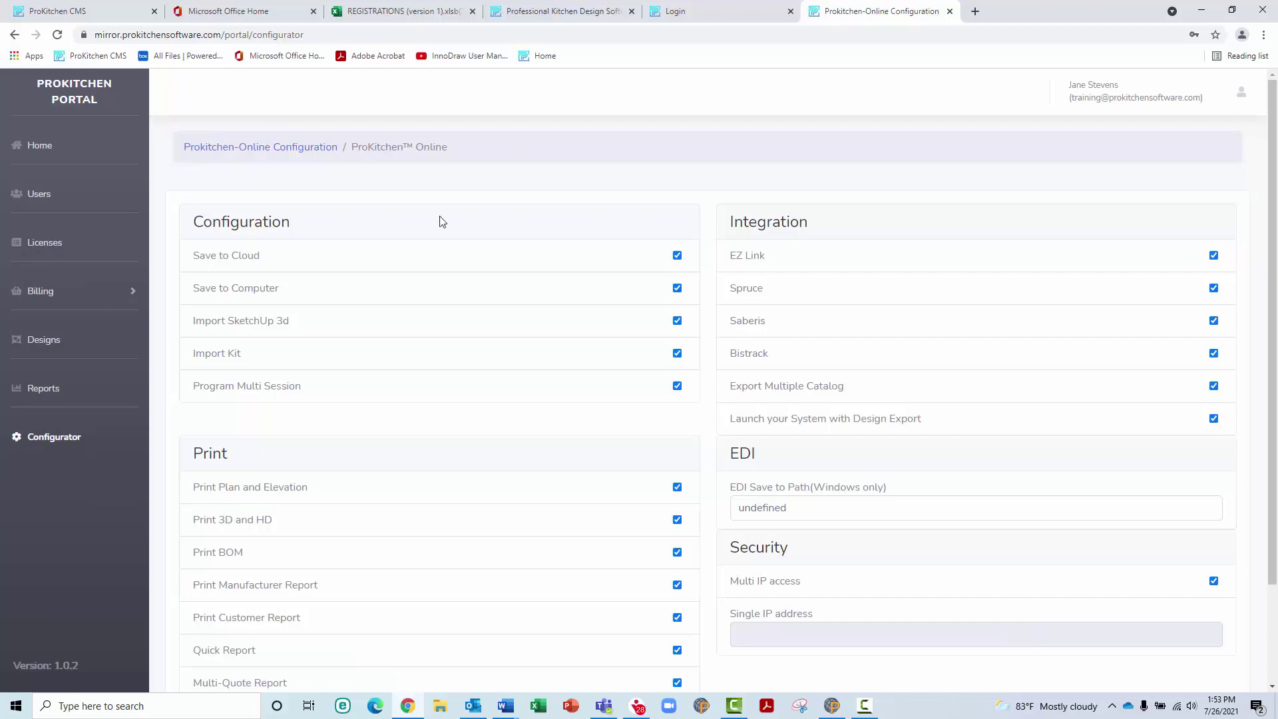
pyautogui.scroll(-1, 517, 222)
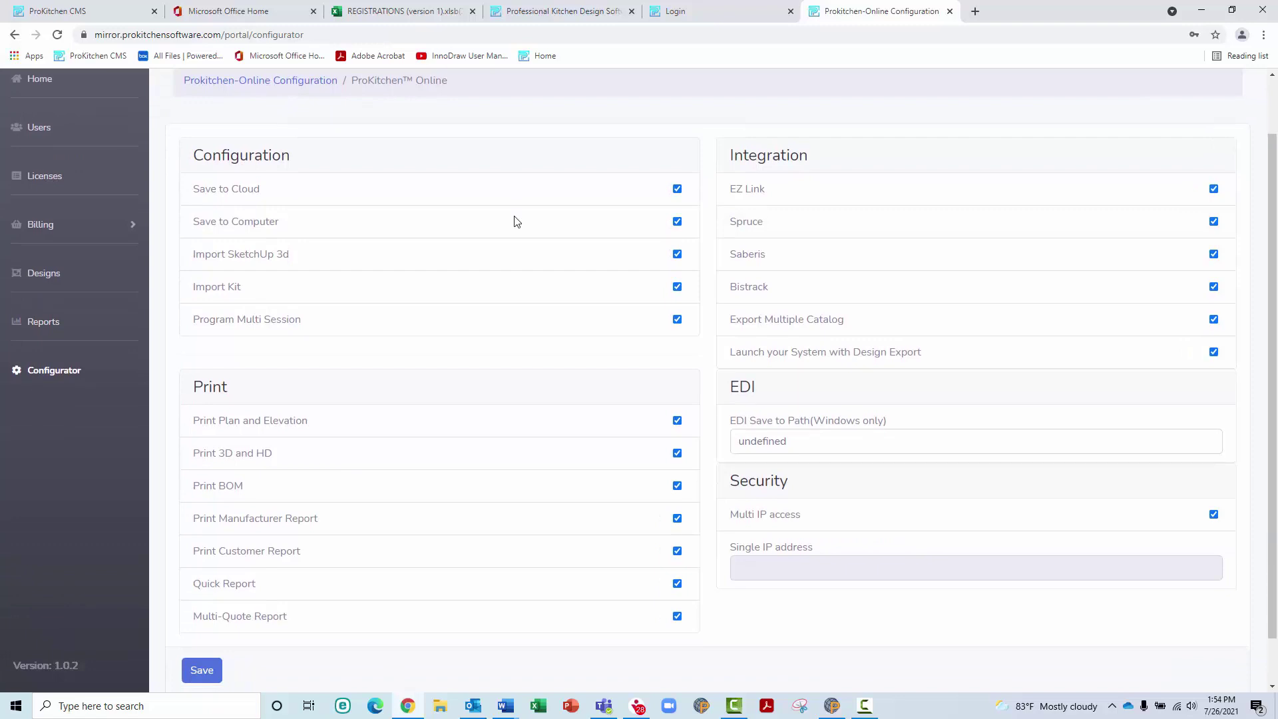
pyautogui.click(677, 189)
pyautogui.click(677, 190)
pyautogui.scroll(-1, 689, 356)
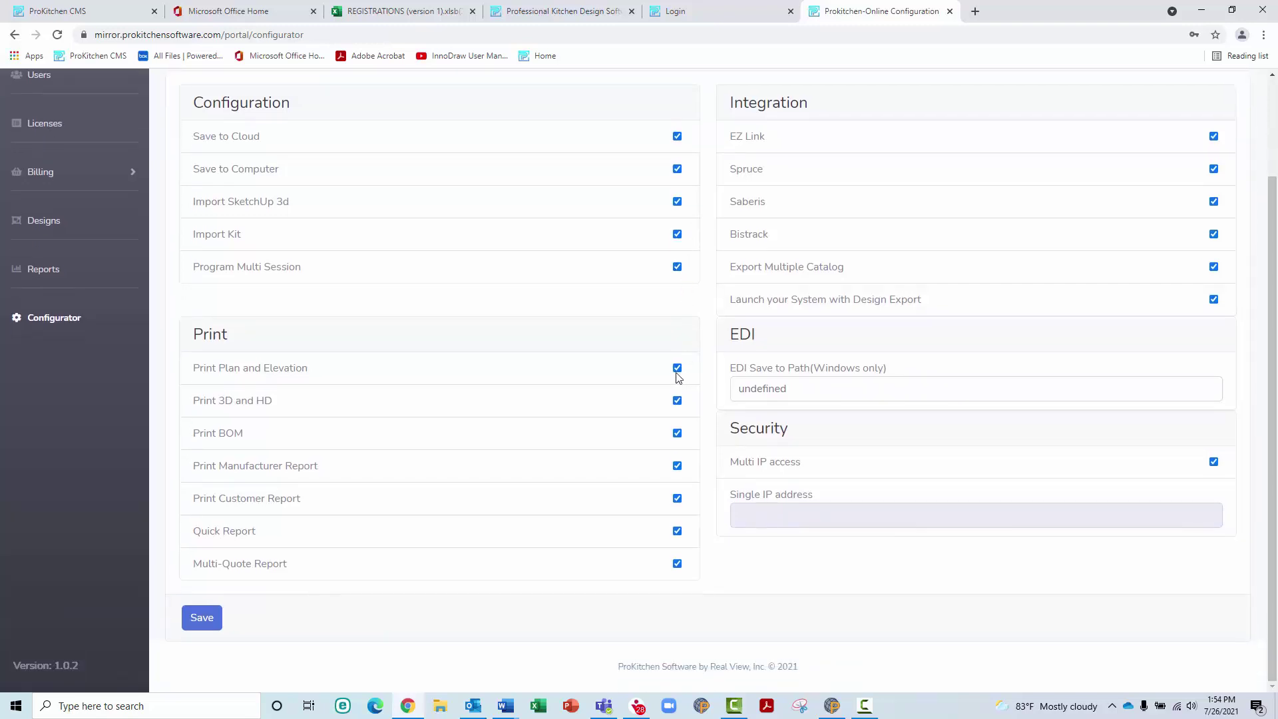
pyautogui.click(677, 368)
pyautogui.click(677, 370)
# Inspect the EDI Save to Path value, leaving it unchanged
pyautogui.click(812, 395)
pyautogui.moveTo(811, 395); pyautogui.dragTo(722, 406)
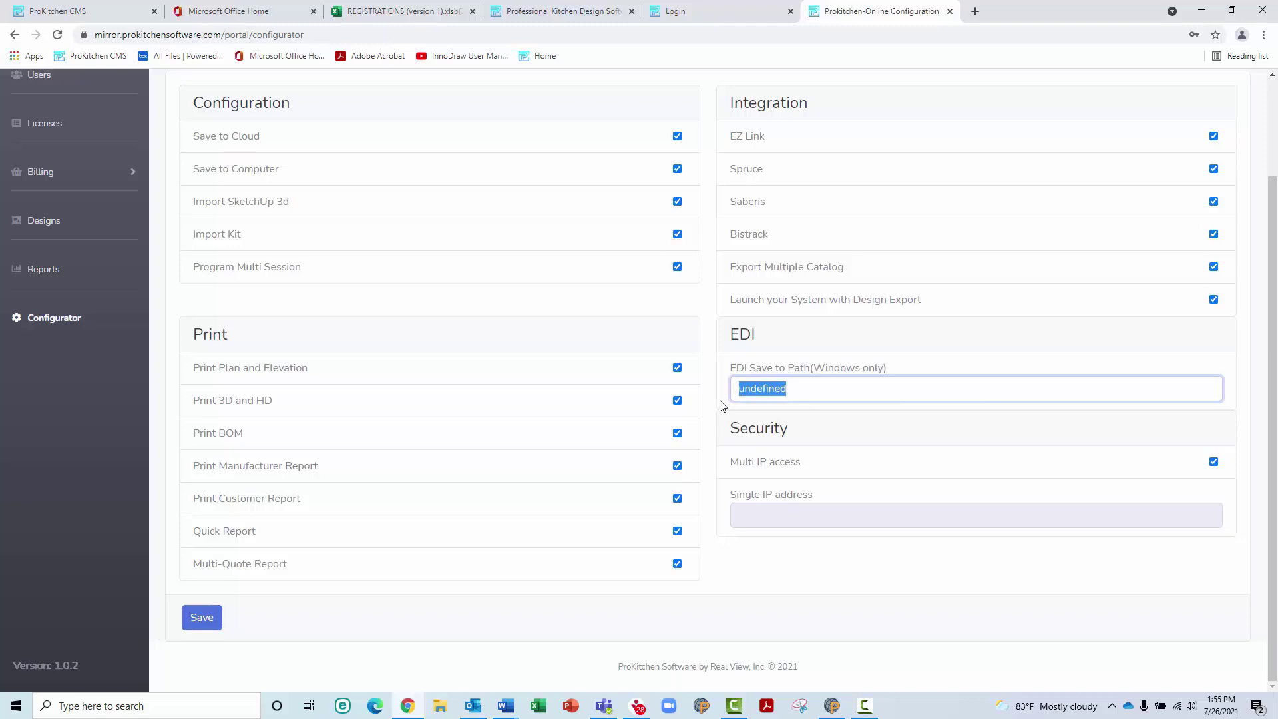
pyautogui.click(818, 429)
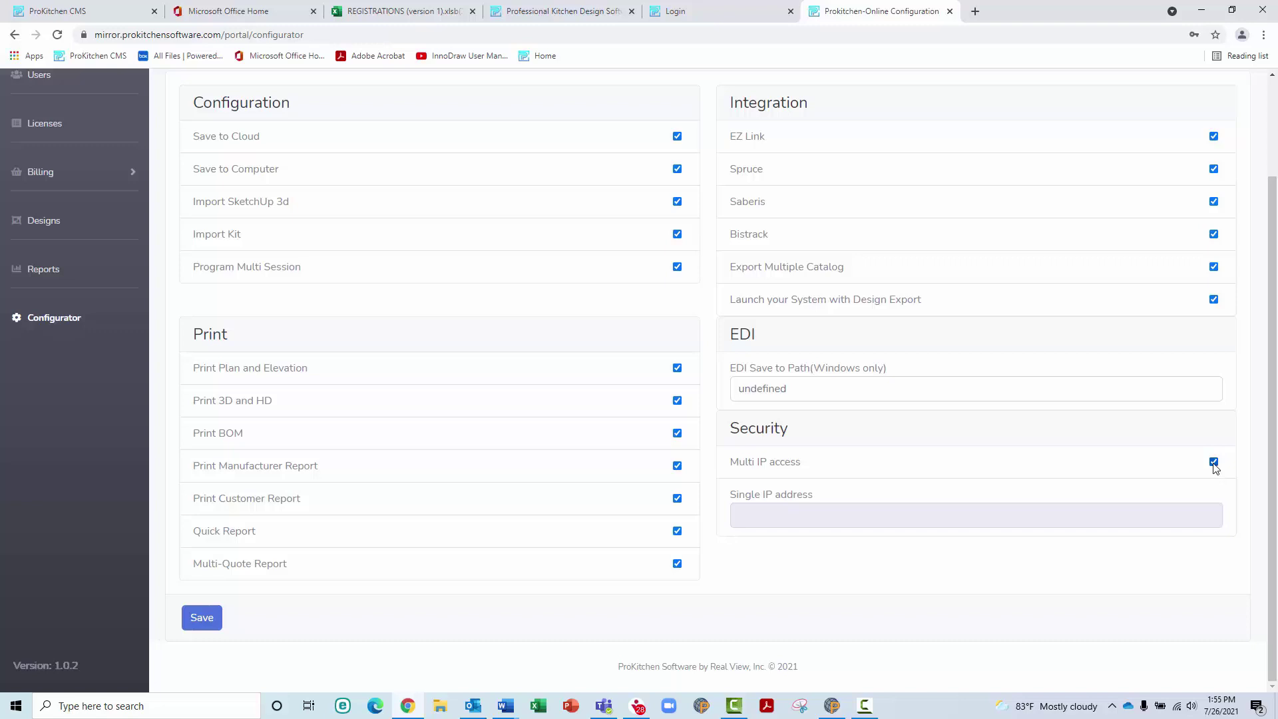
# Turn Multi IP access off and back on, then save the configurator settings
pyautogui.click(1214, 462)
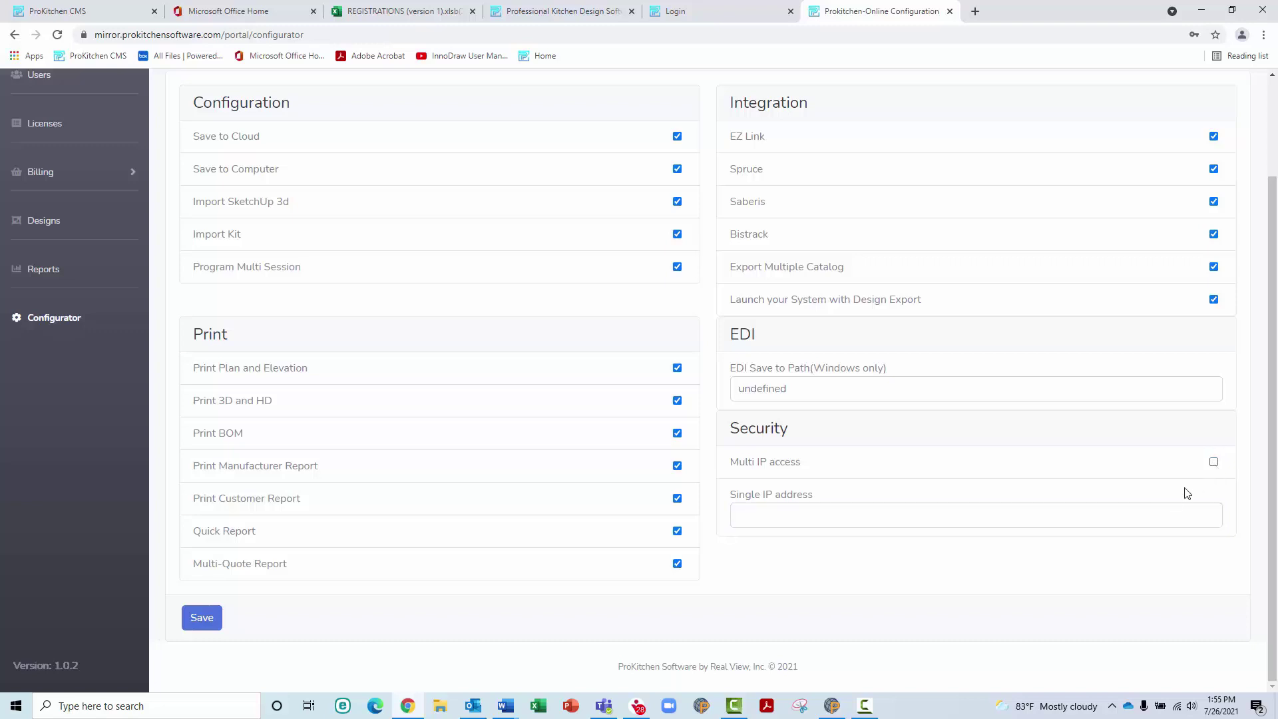
pyautogui.click(749, 520)
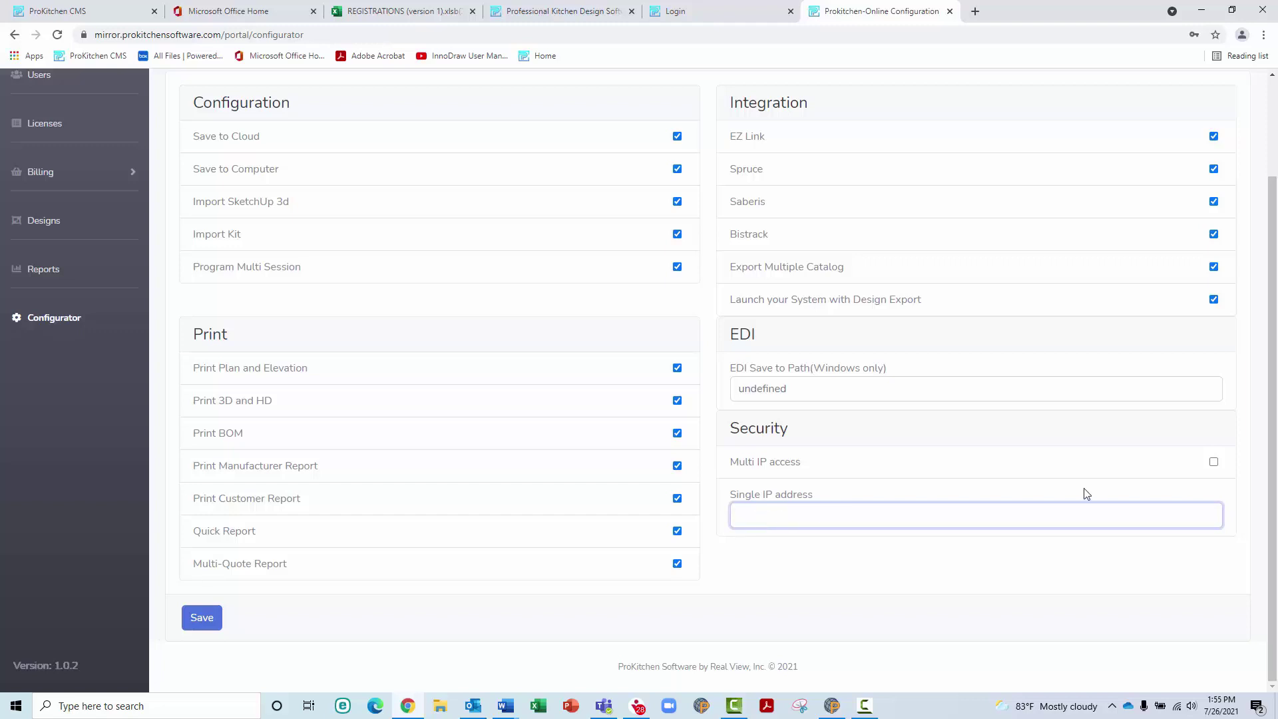
pyautogui.click(1214, 463)
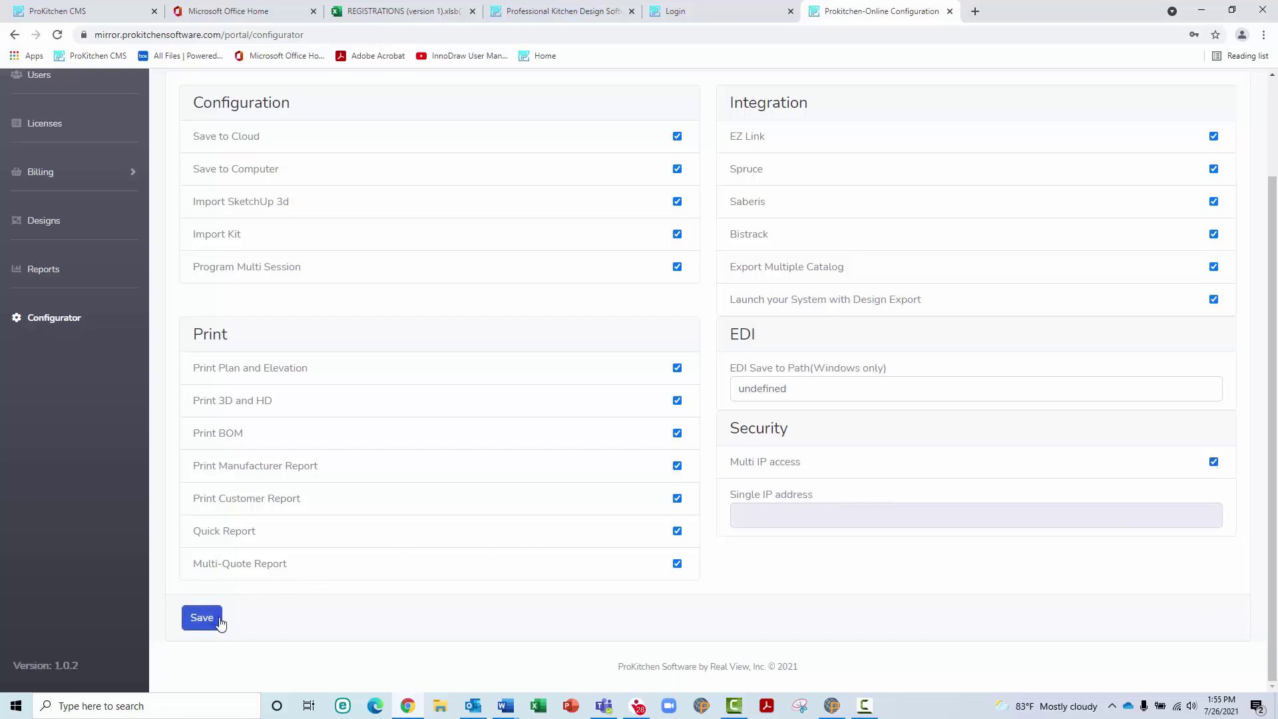
pyautogui.click(202, 617)
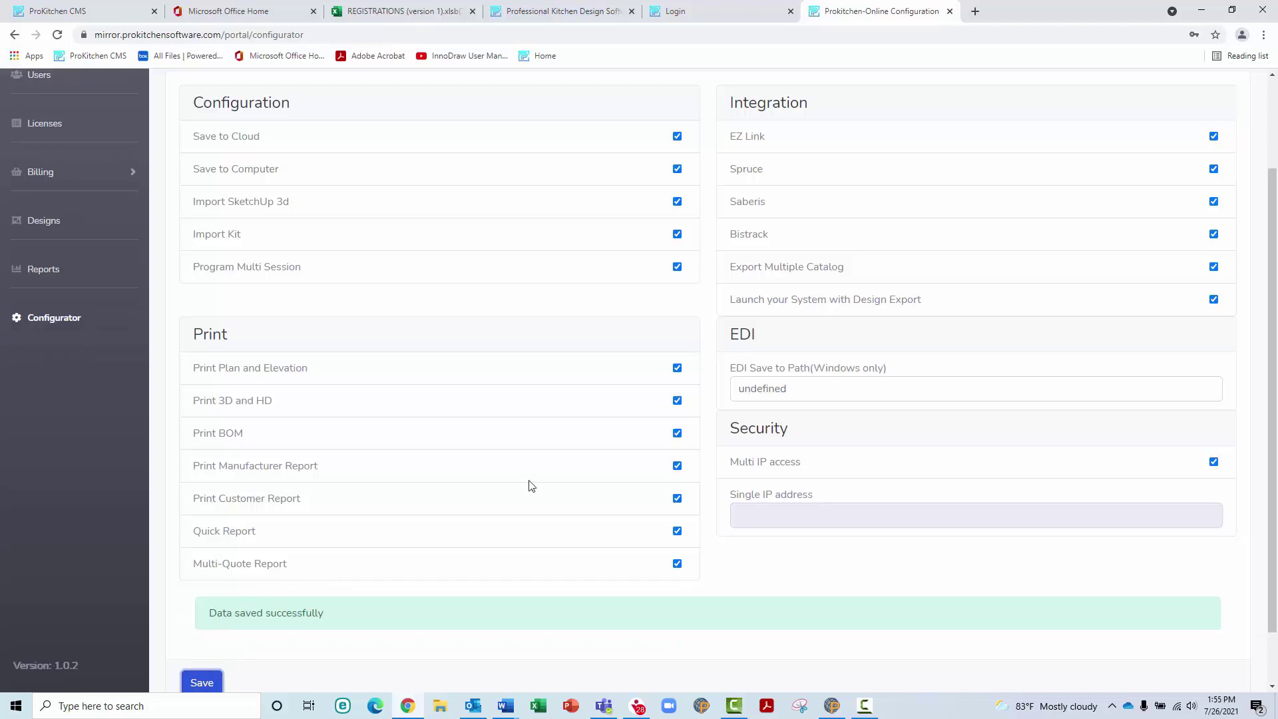
pyautogui.scroll(-1, 528, 485)
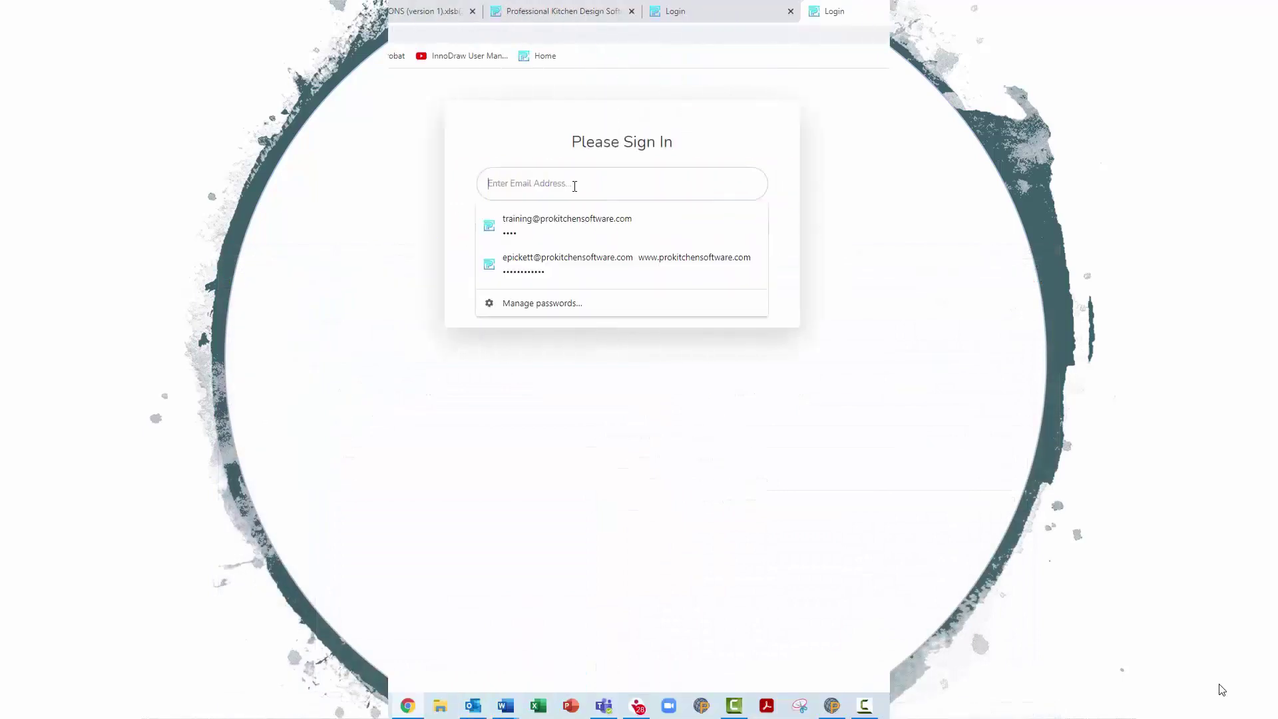
# Begin typing the designer's login e-mail on the sign-in page
pyautogui.write('stude')
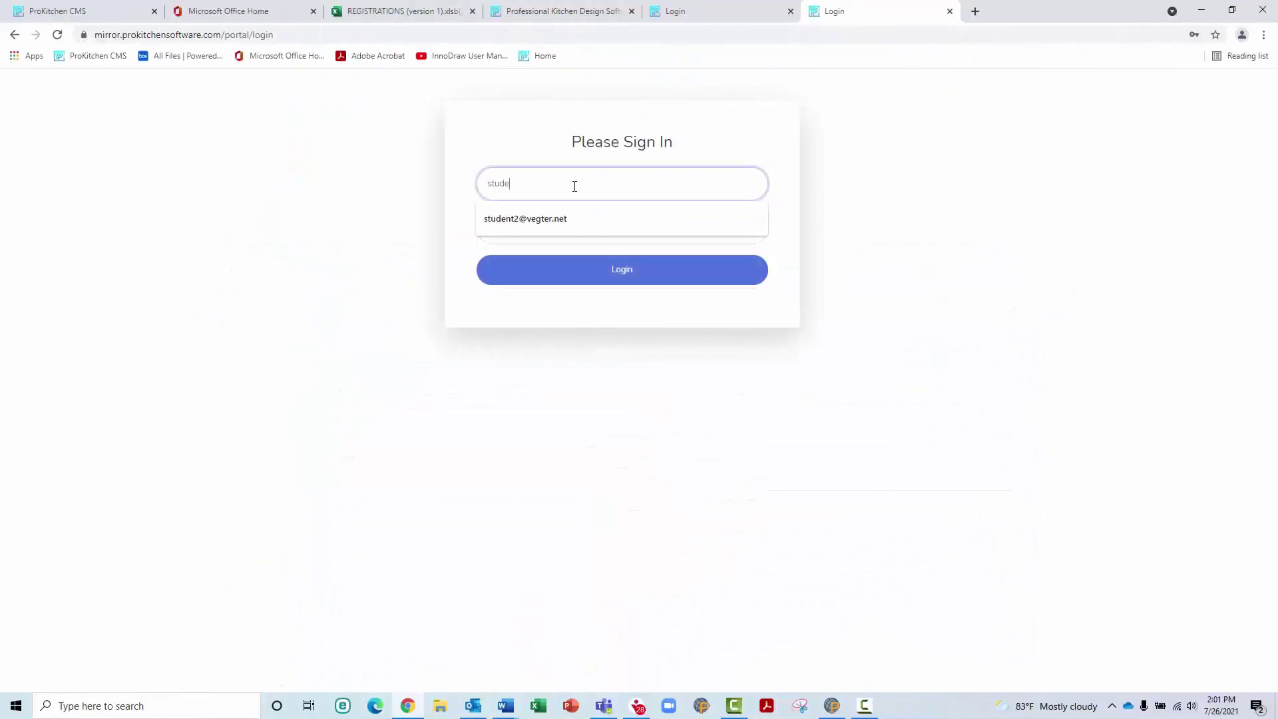
pyautogui.write('nt2')
# Complete the designer's e-mail from the autofill suggestion, enter the account password, and log in
pyautogui.press('Down')
pyautogui.press('Tab')
pyautogui.write('••••')
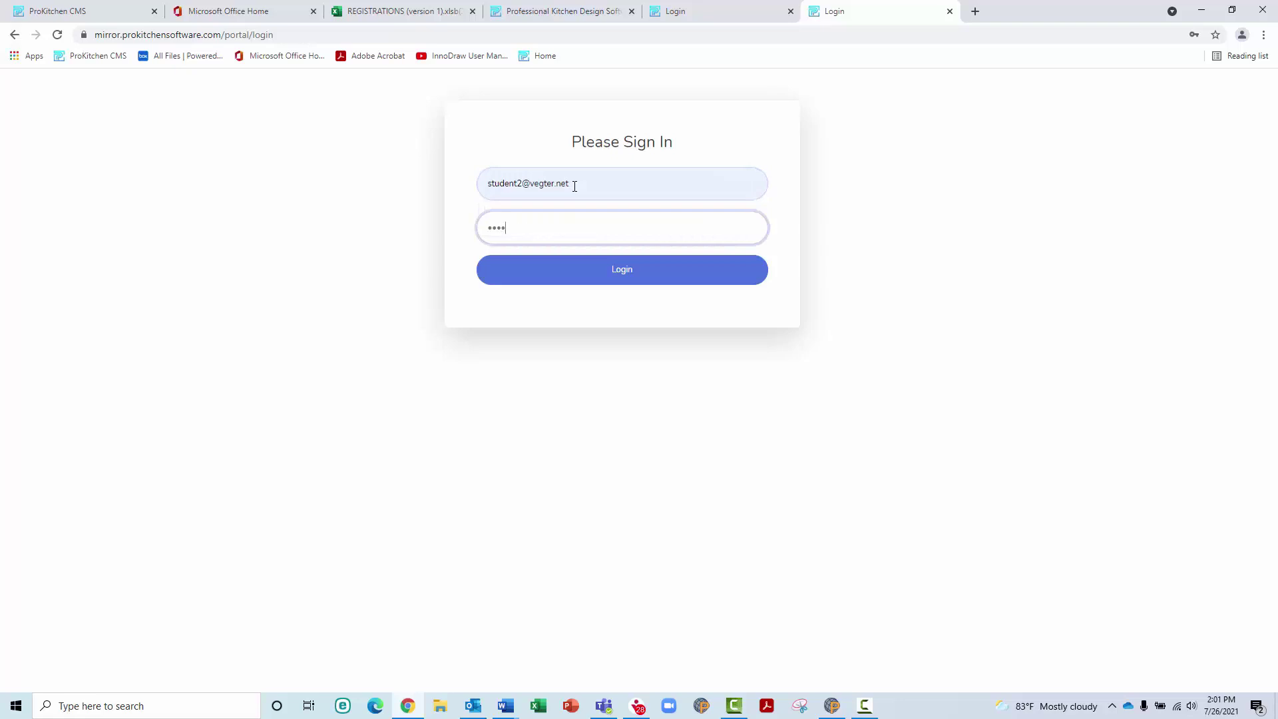
pyautogui.click(577, 268)
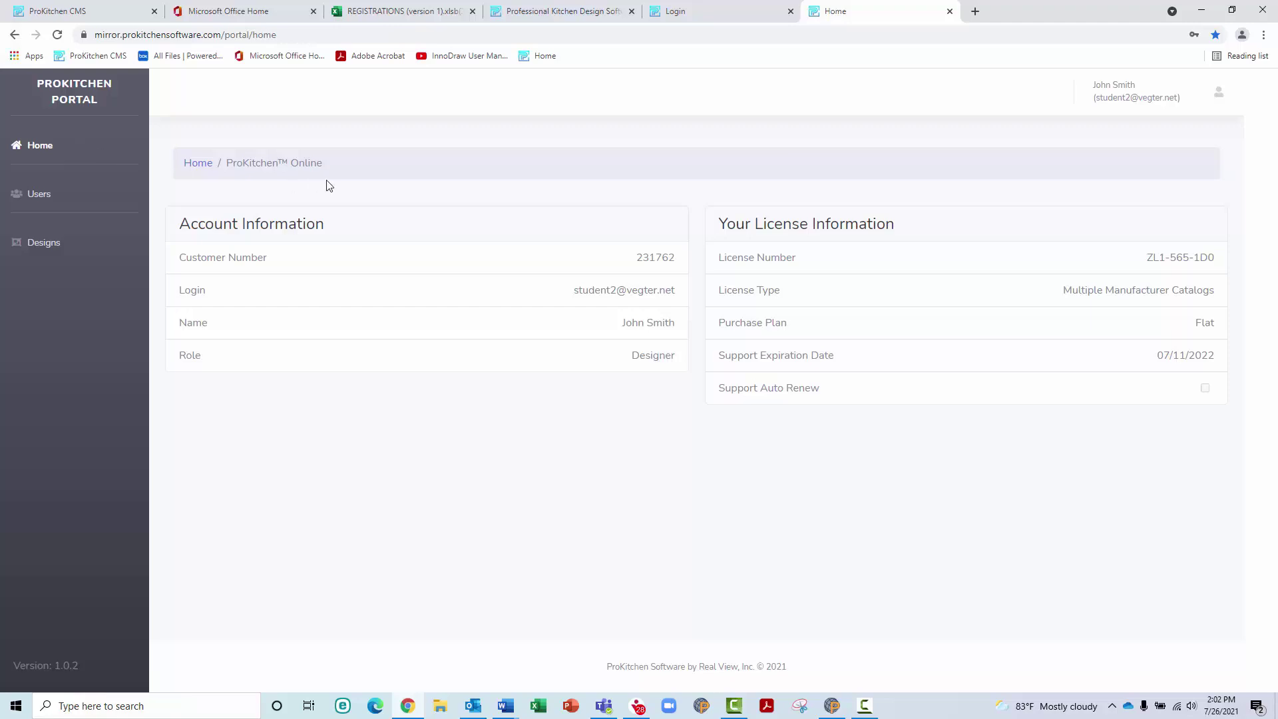
# Open the designer's user profile and make its details editable
pyautogui.click(39, 193)
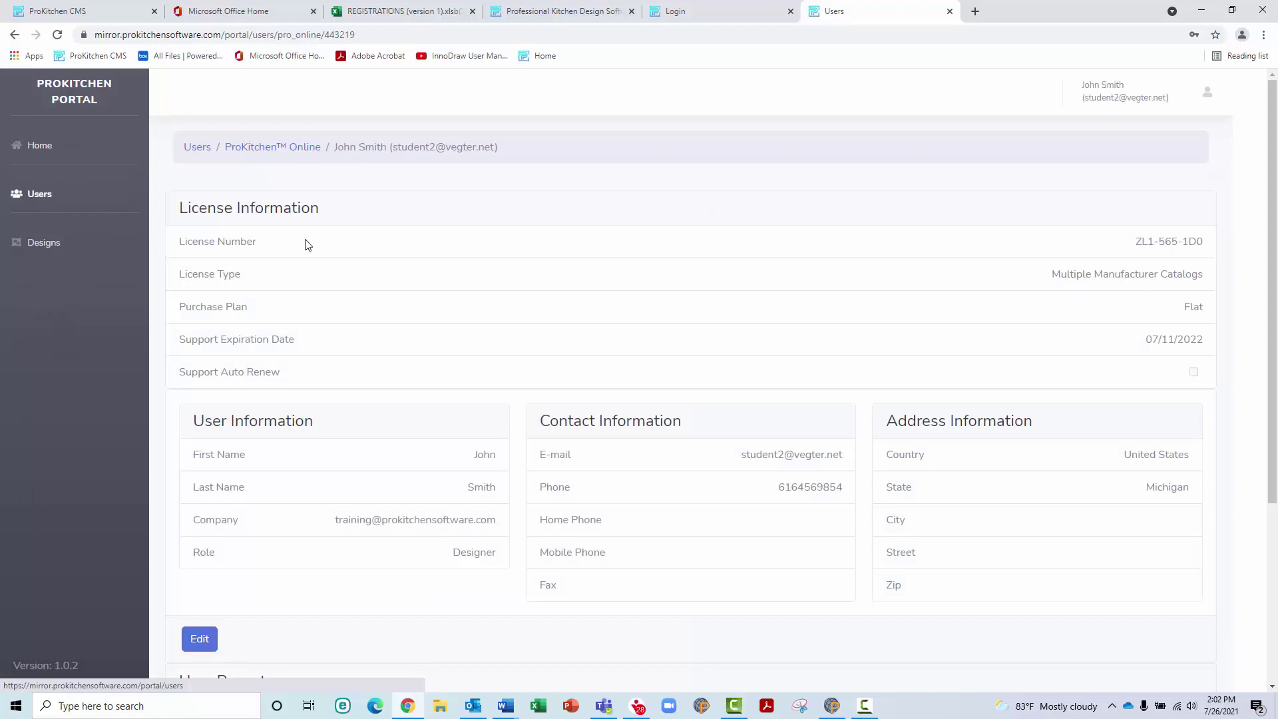
pyautogui.scroll(-2, 308, 253)
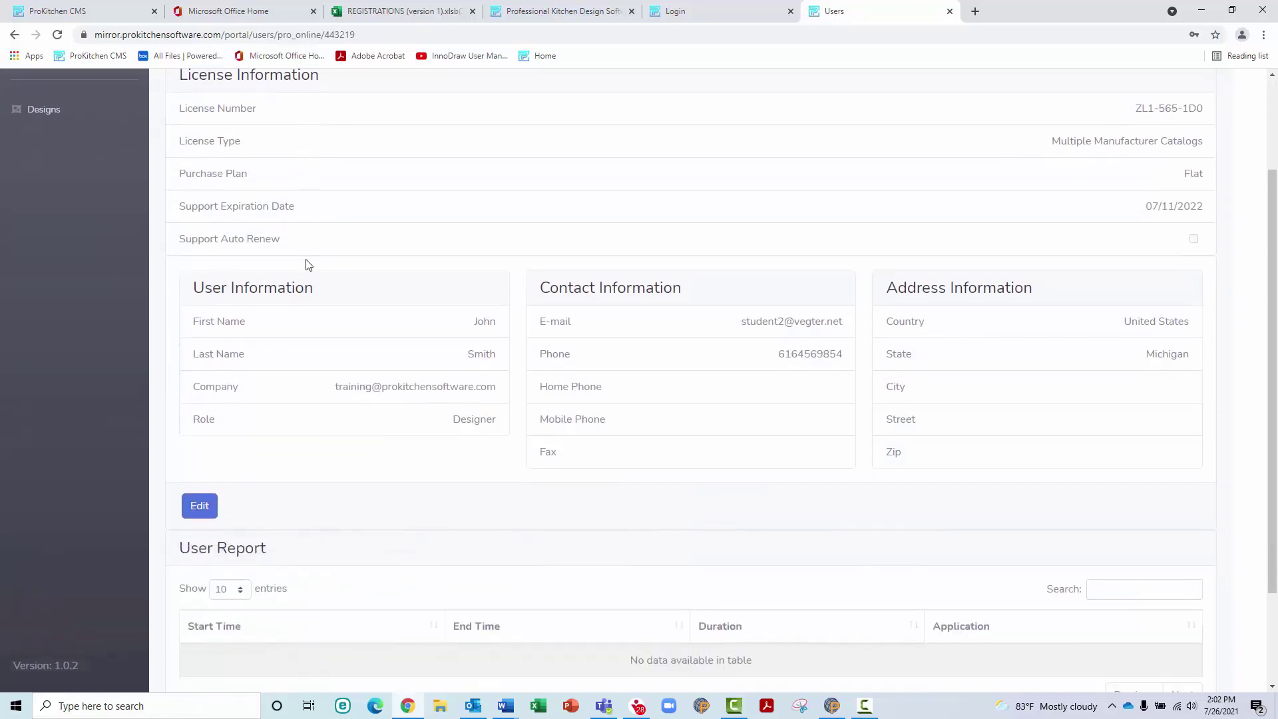
pyautogui.click(200, 506)
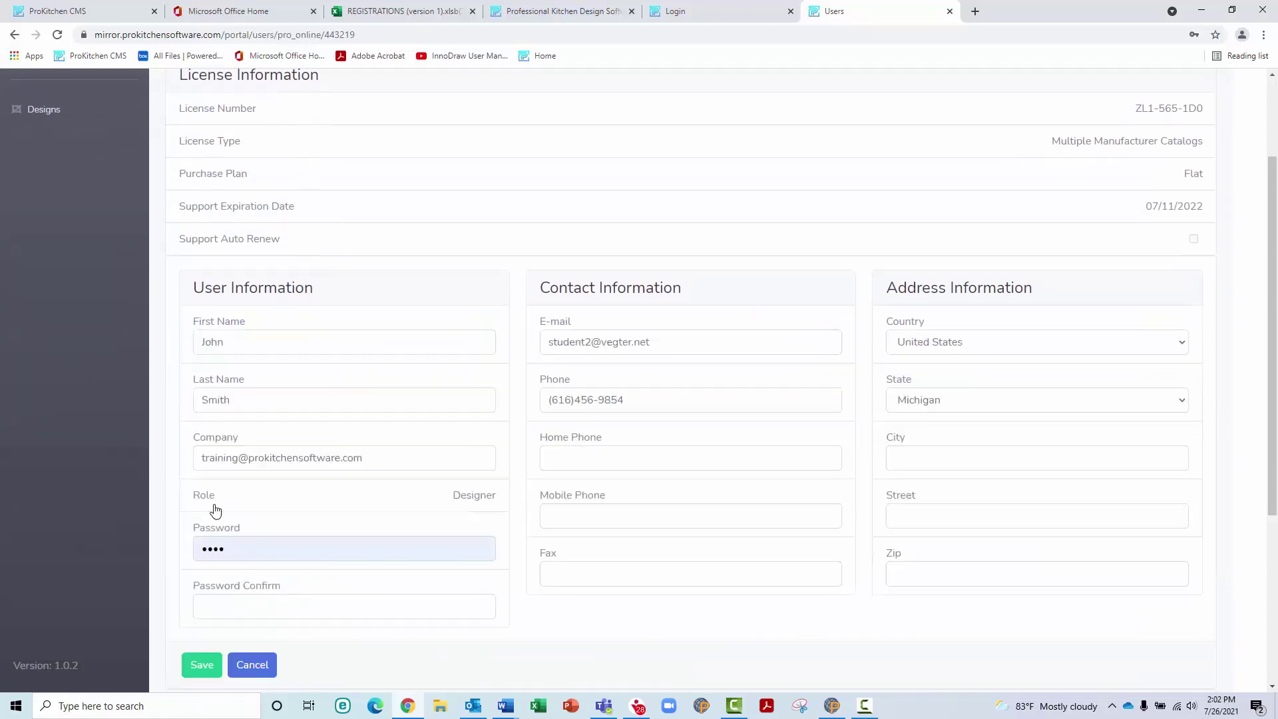
pyautogui.scroll(-2, 242, 521)
# Enter and confirm a new password, save the profile, then go to Designs
pyautogui.click(236, 420)
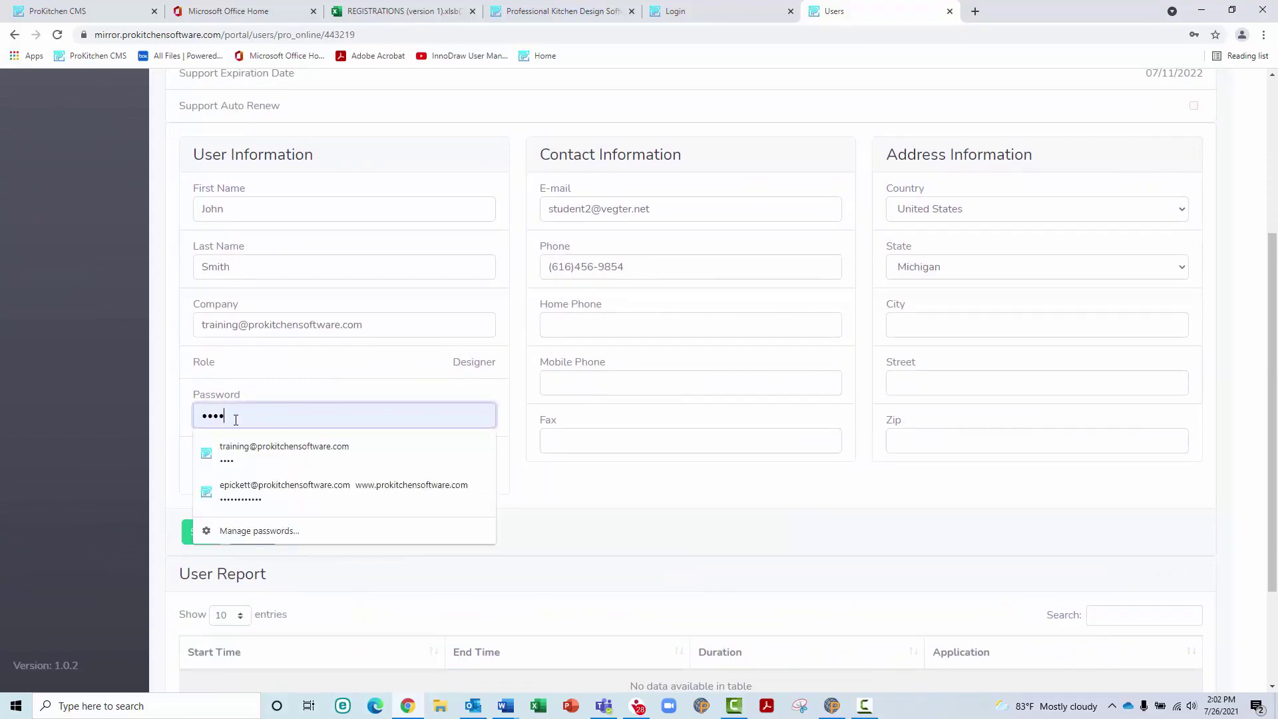
pyautogui.scroll(-2, 236, 419)
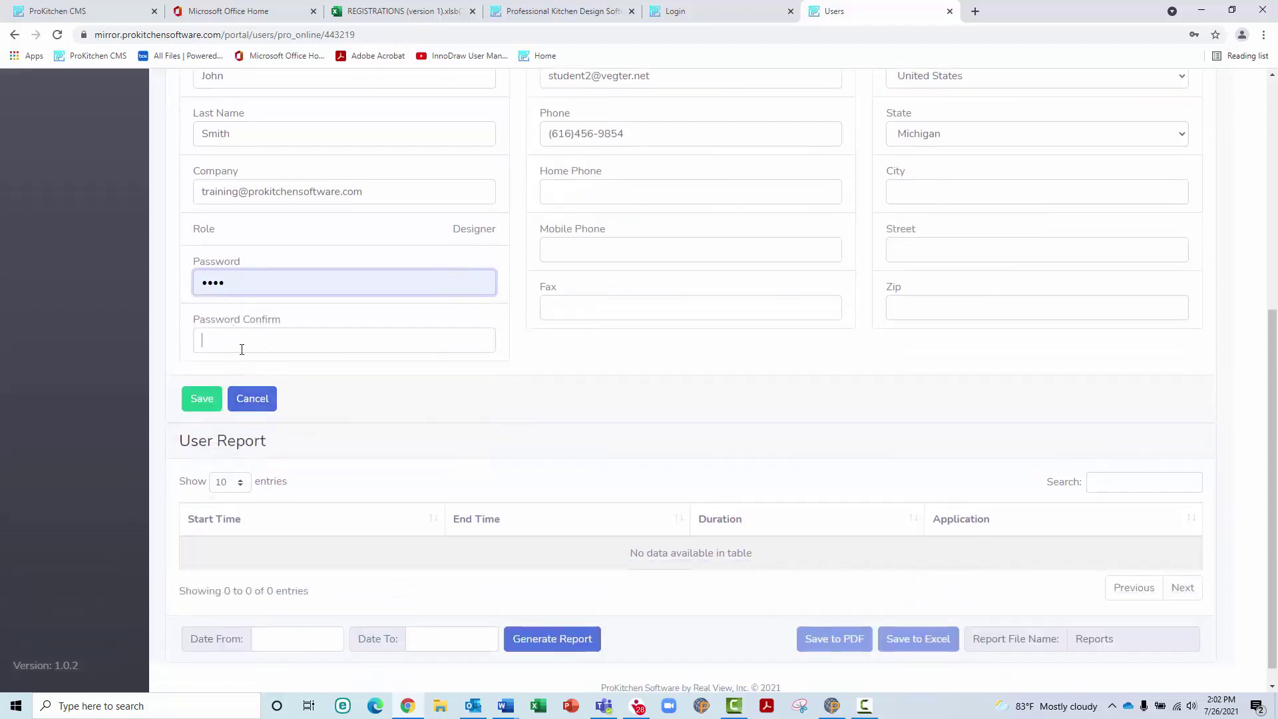
pyautogui.click(242, 349)
pyautogui.write('123')
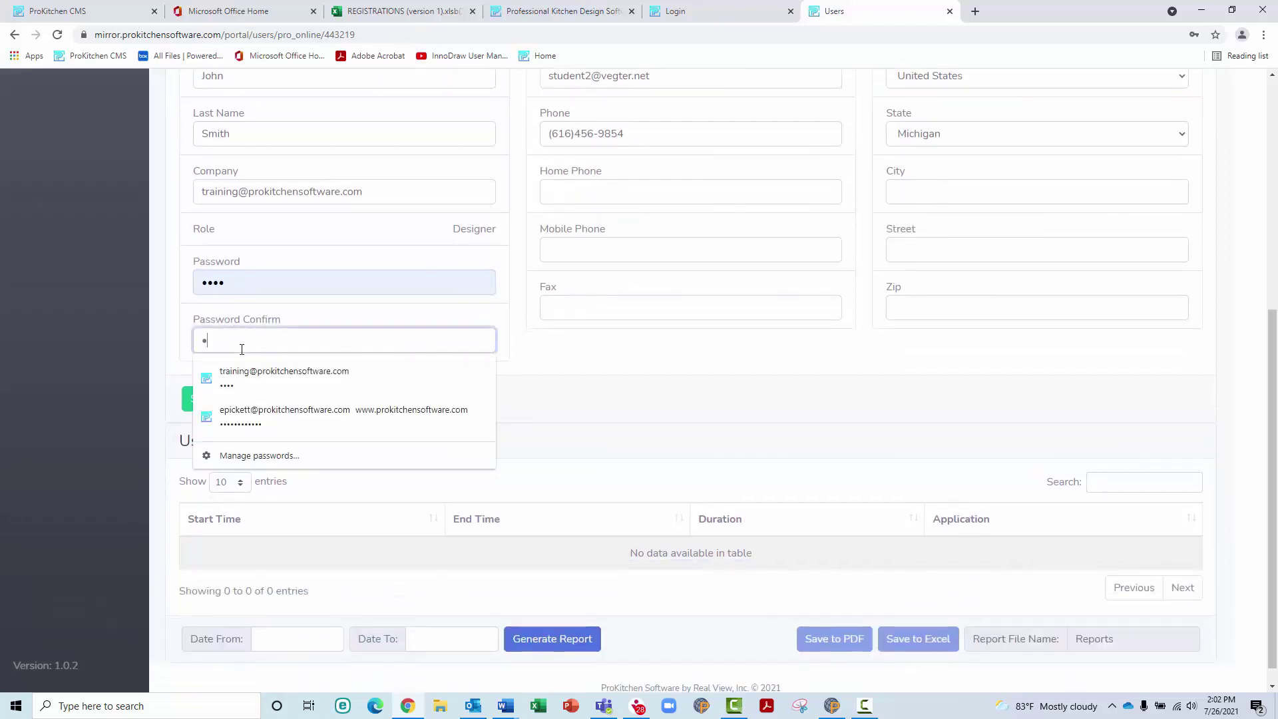
pyautogui.write('4')
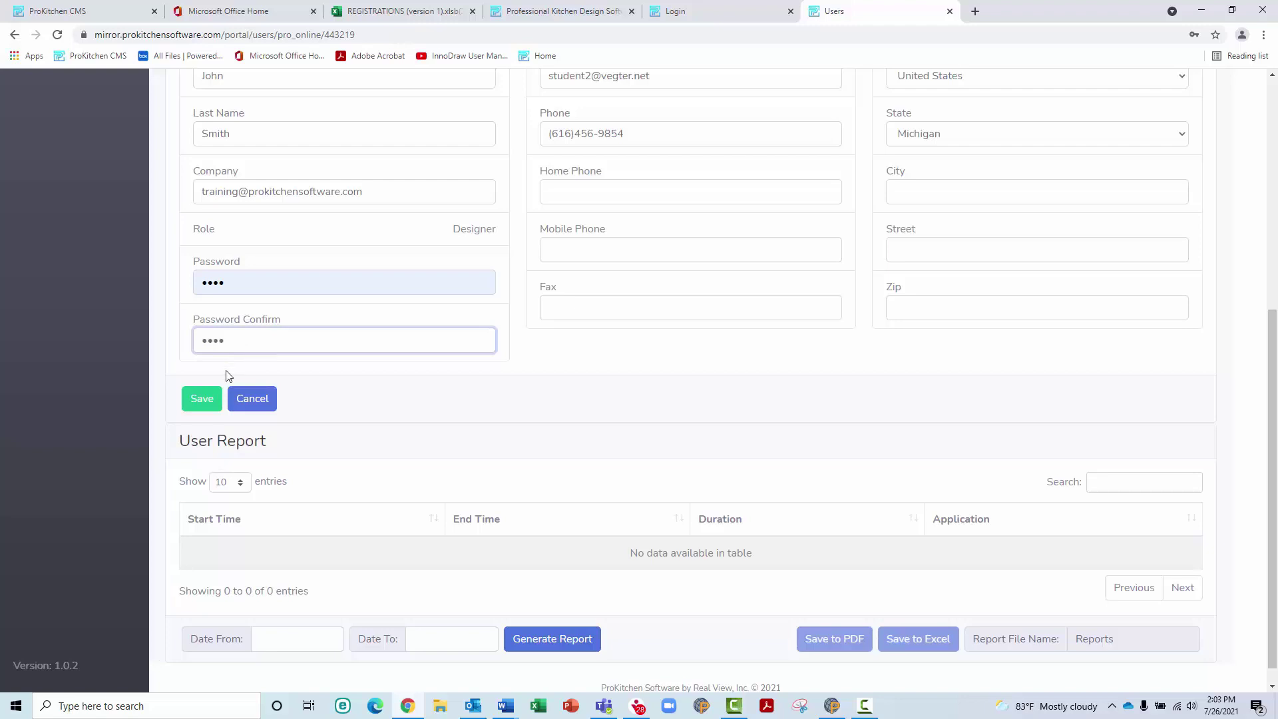
pyautogui.click(201, 398)
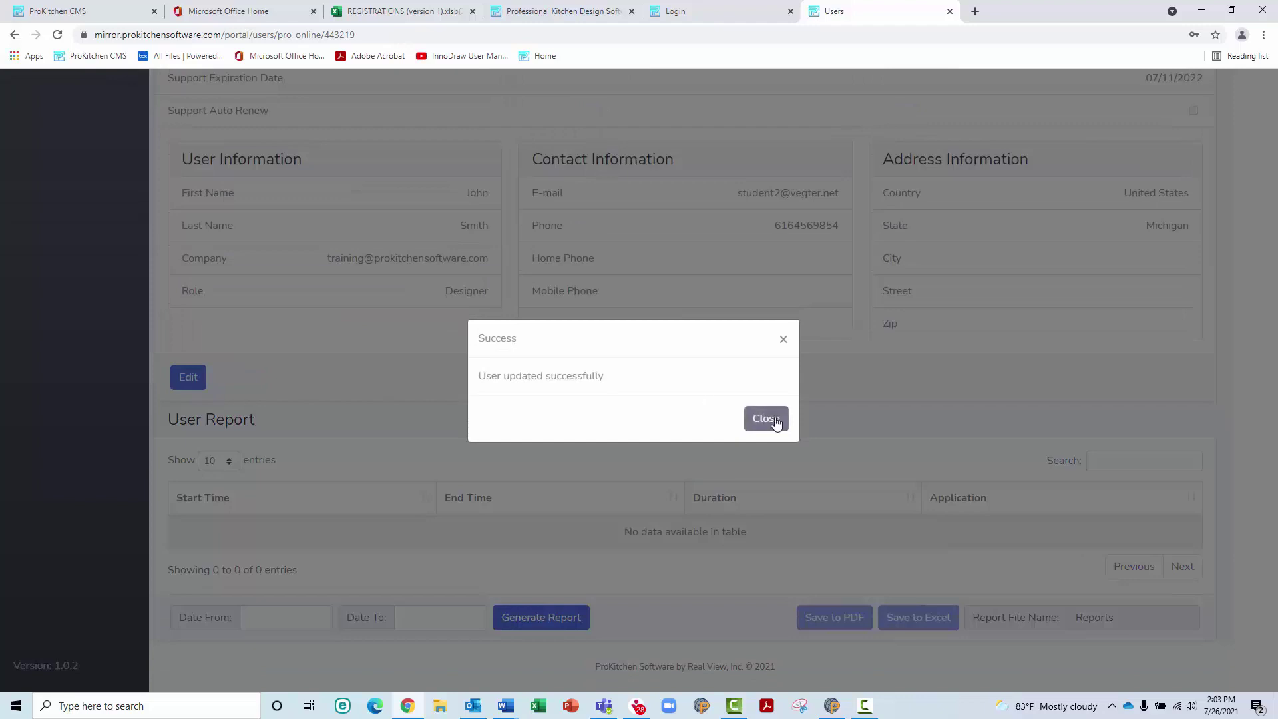
pyautogui.click(765, 420)
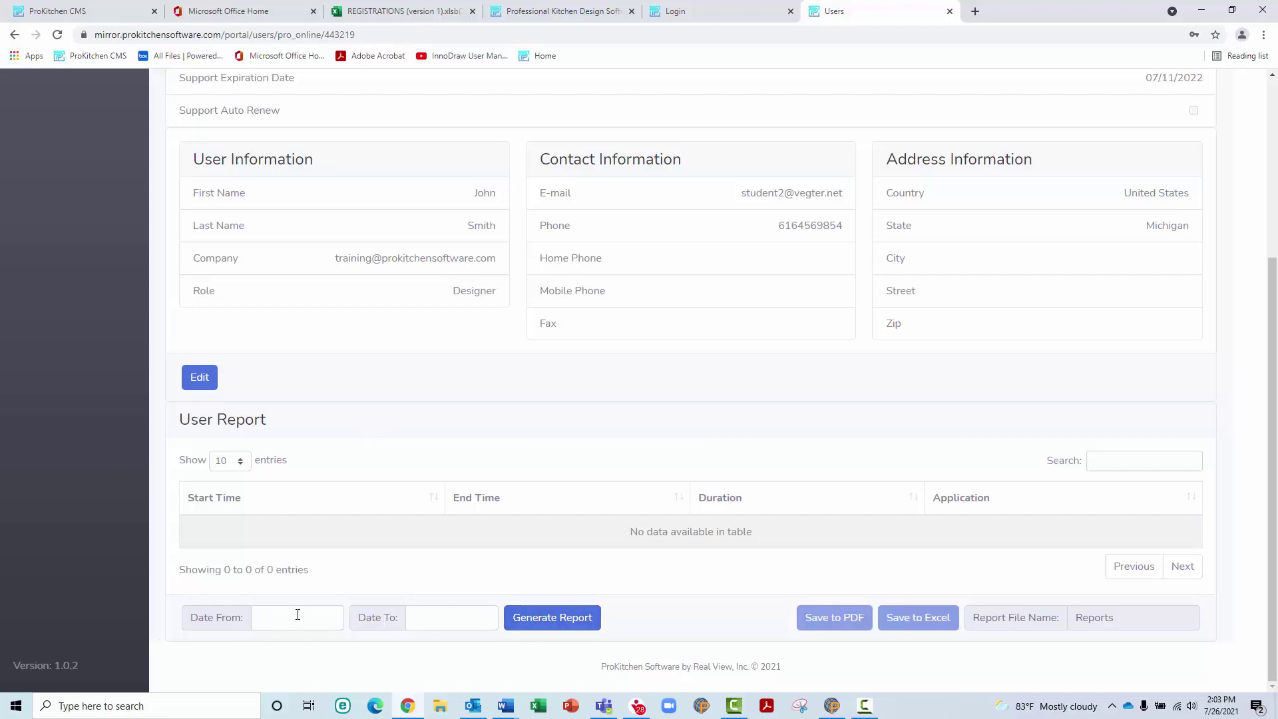
pyautogui.scroll(1, 289, 592)
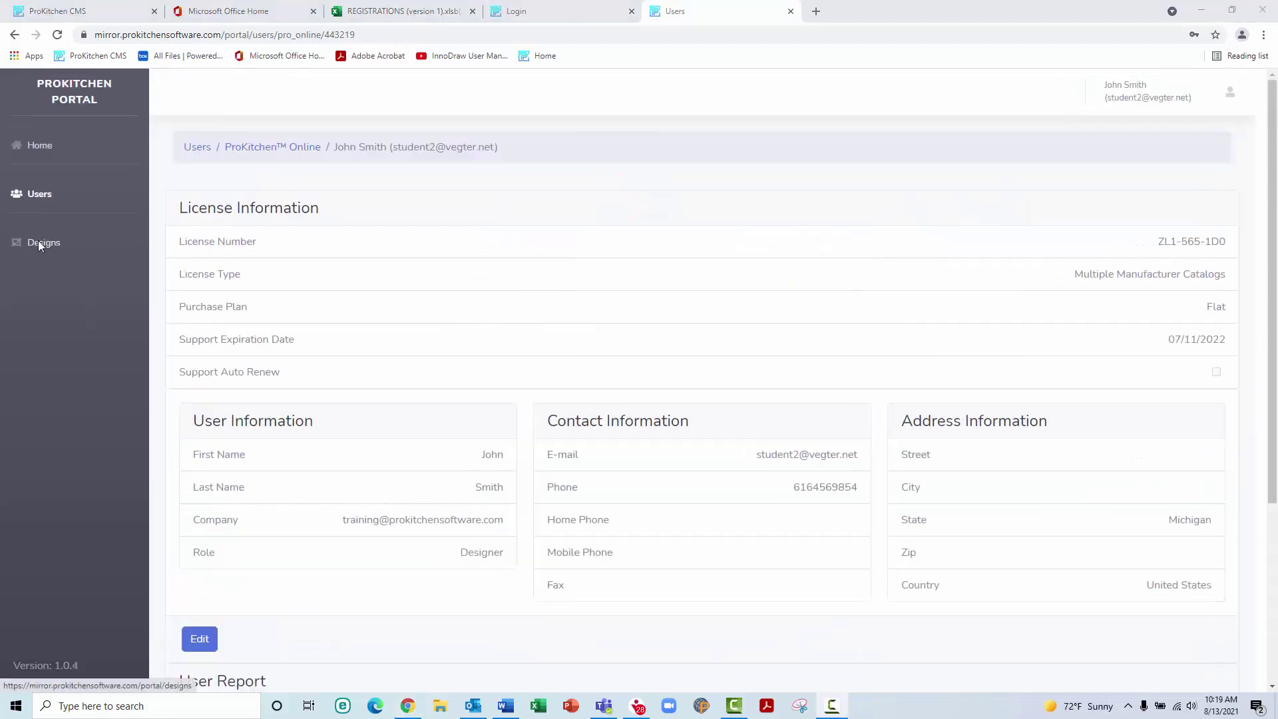
pyautogui.click(40, 244)
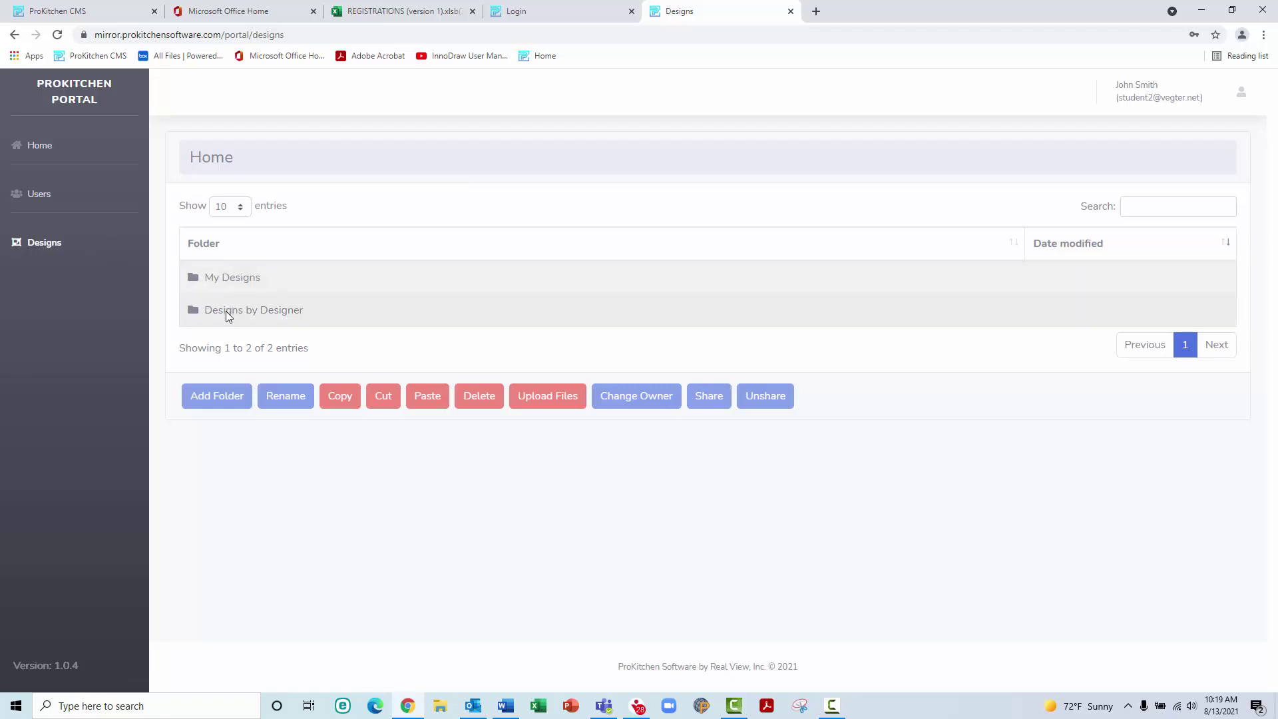
# Check My Designs, then open a designer's folder under Designs by Designer holding Waterfall_Countertops(1)
pyautogui.click(228, 278)
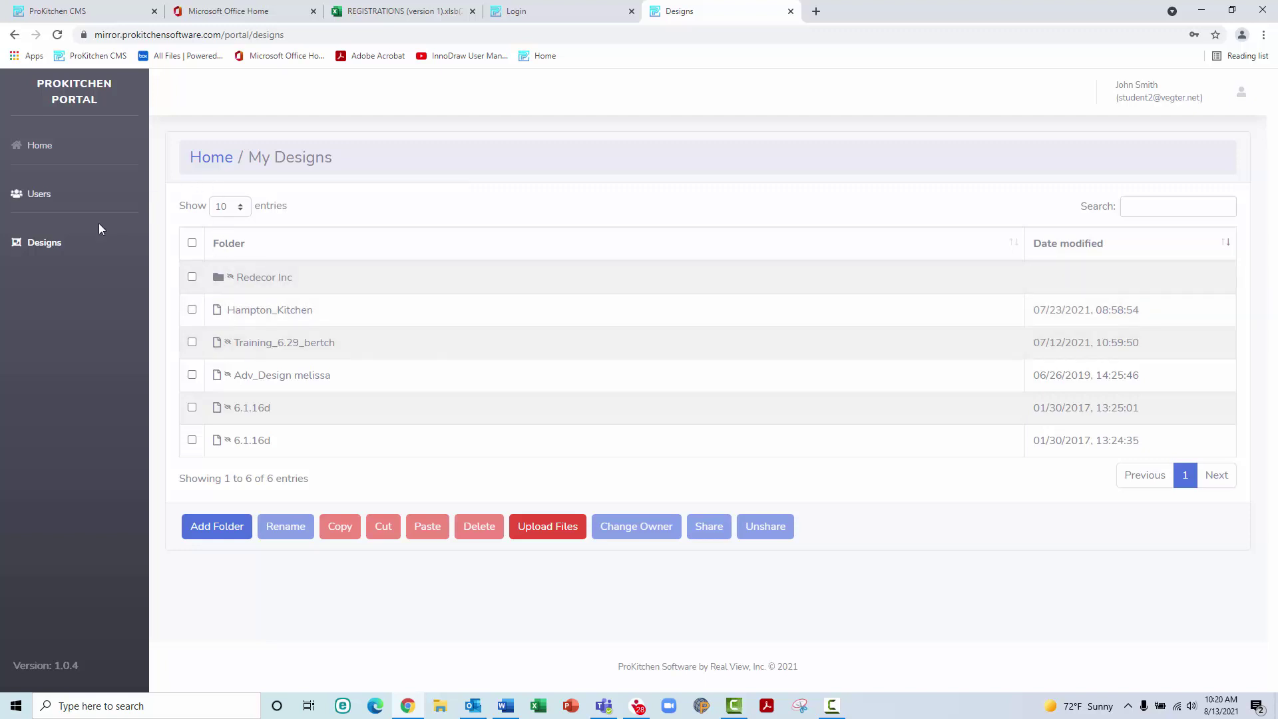
pyautogui.click(58, 249)
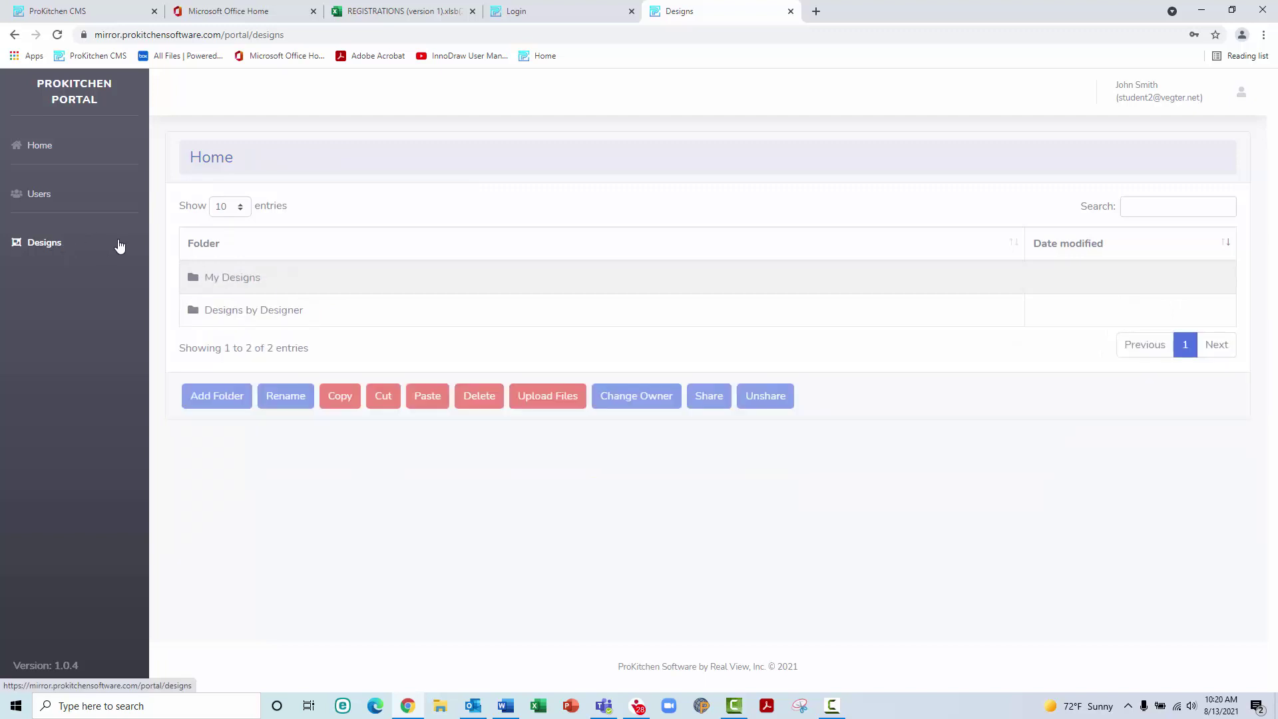
pyautogui.click(261, 324)
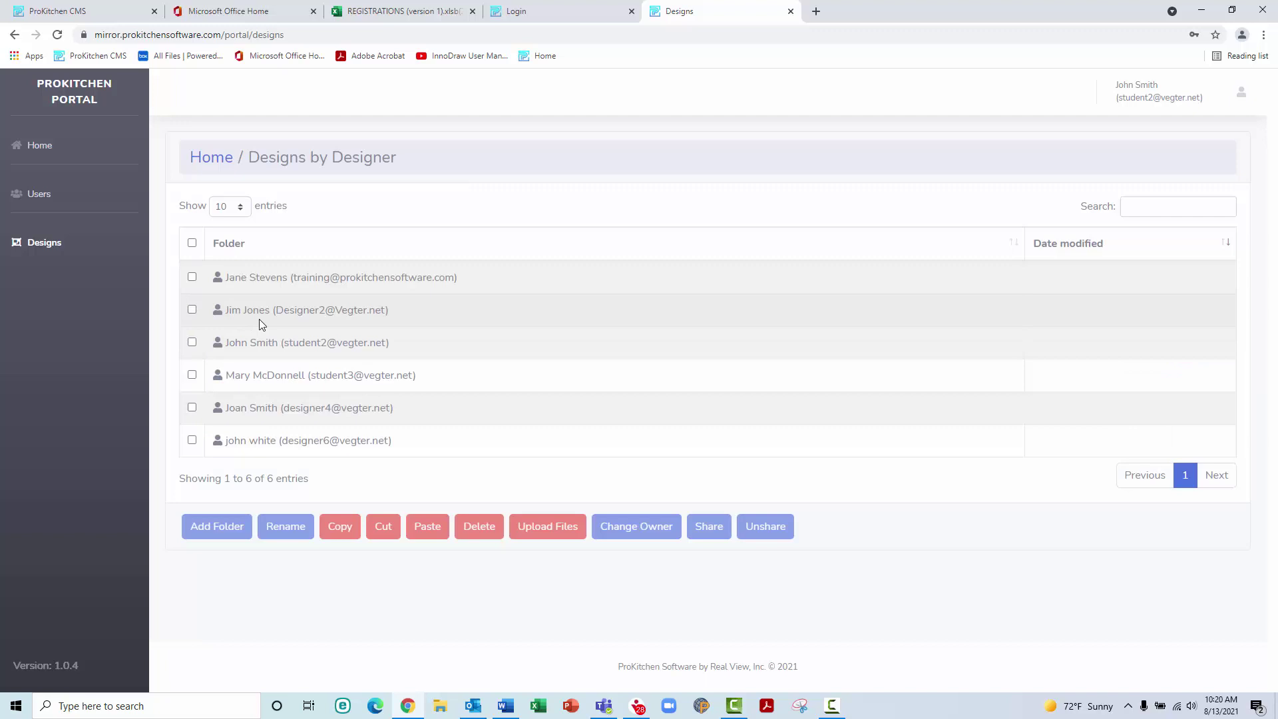
pyautogui.click(260, 377)
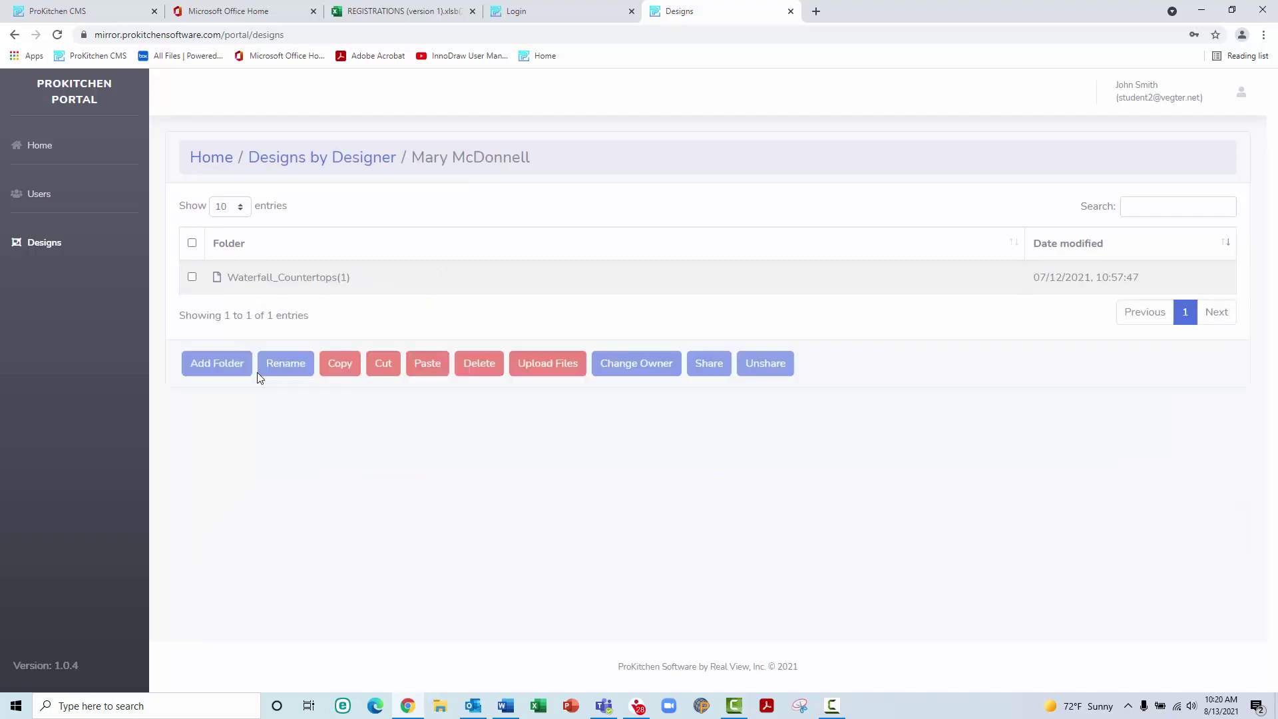